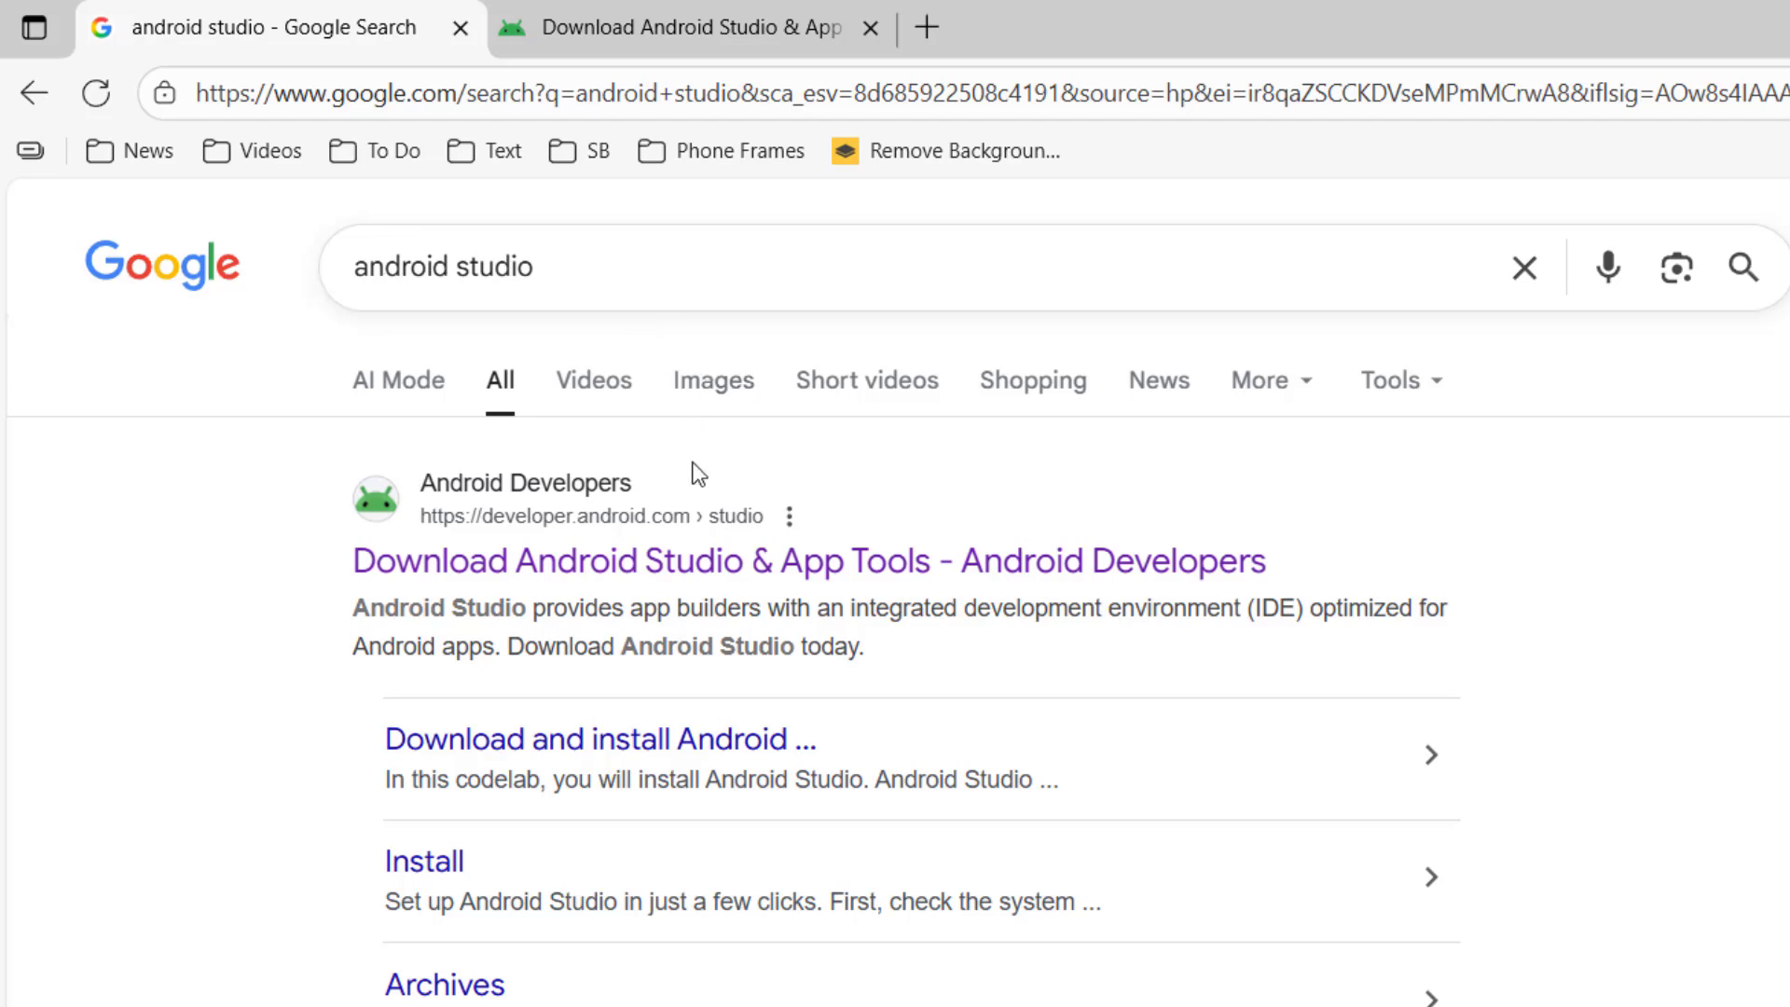
Step: Open the Android Studio download page in a new browser tab
right_click(606, 566)
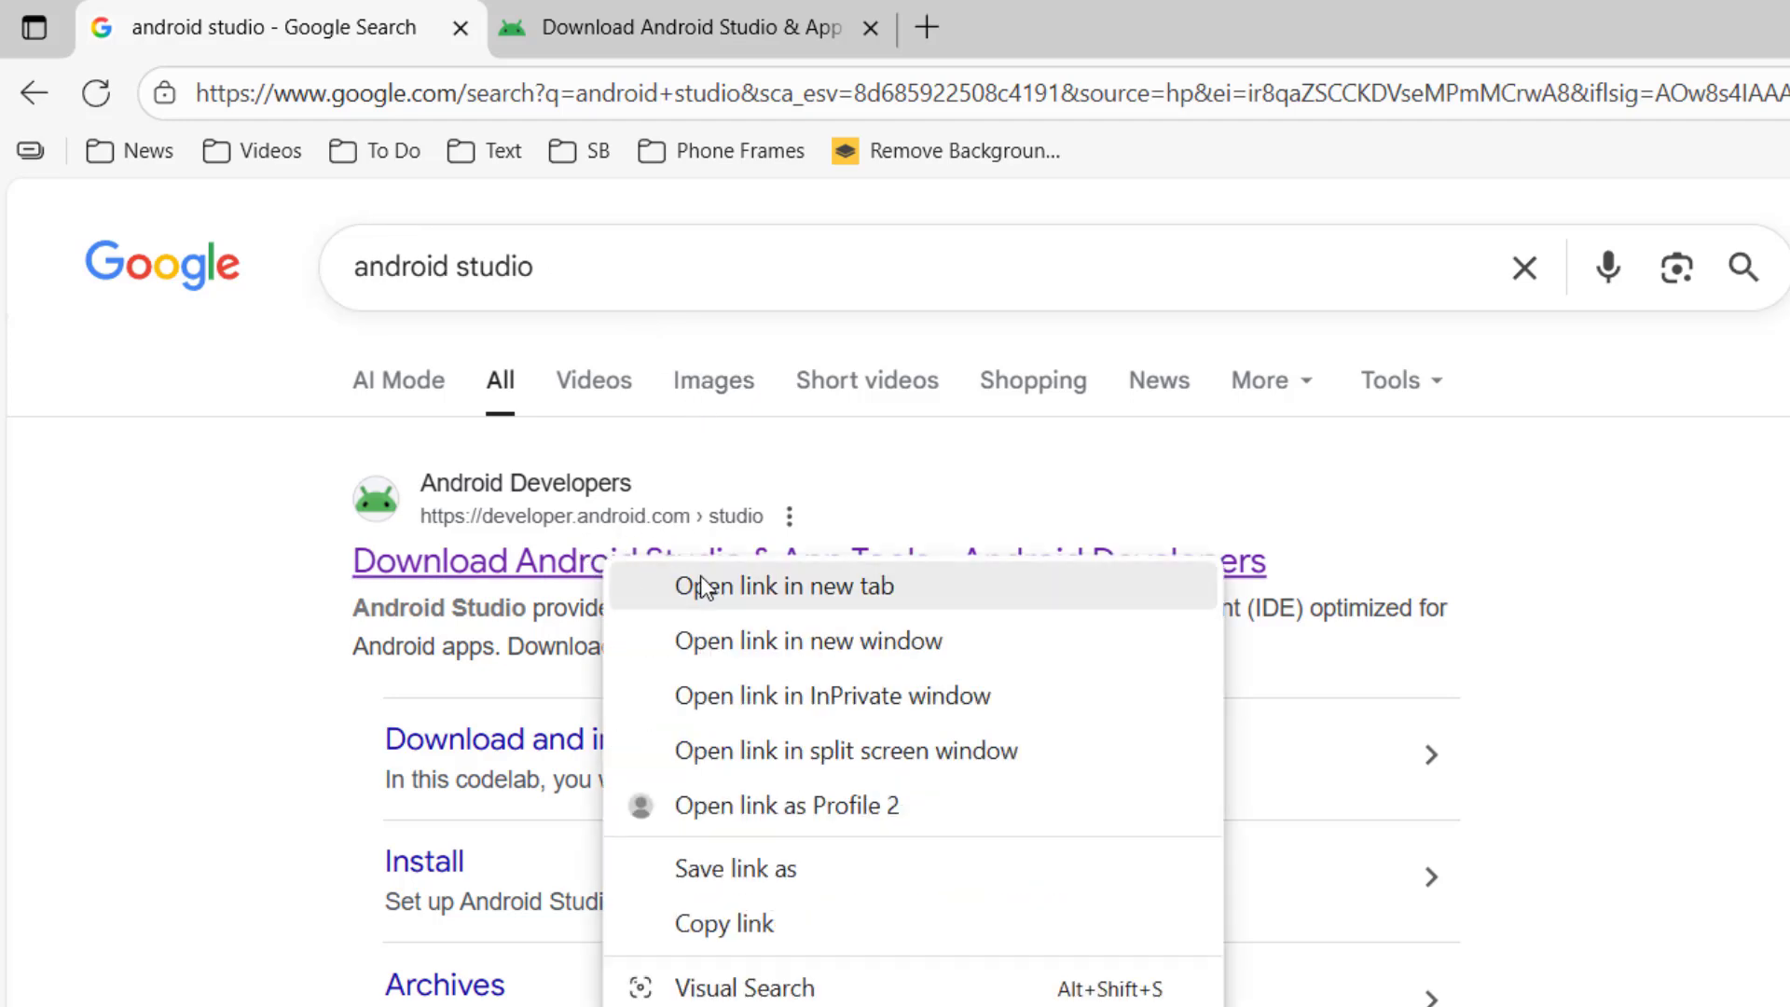
click(686, 585)
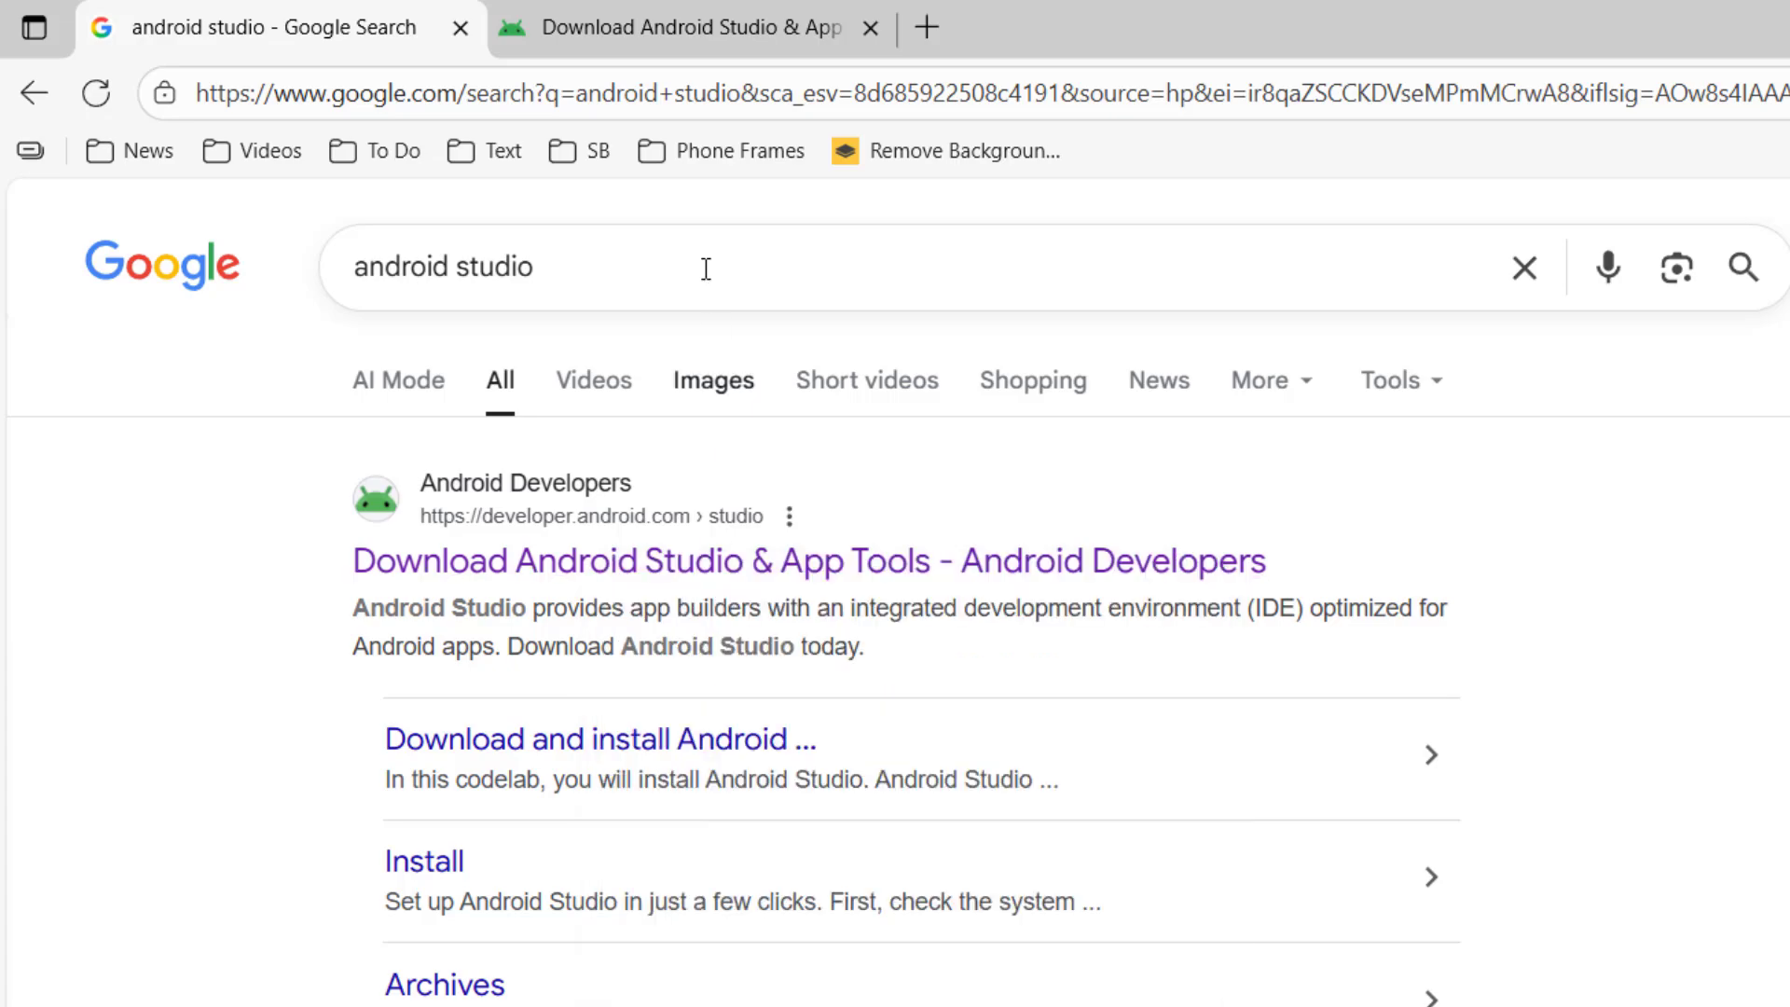
click(690, 28)
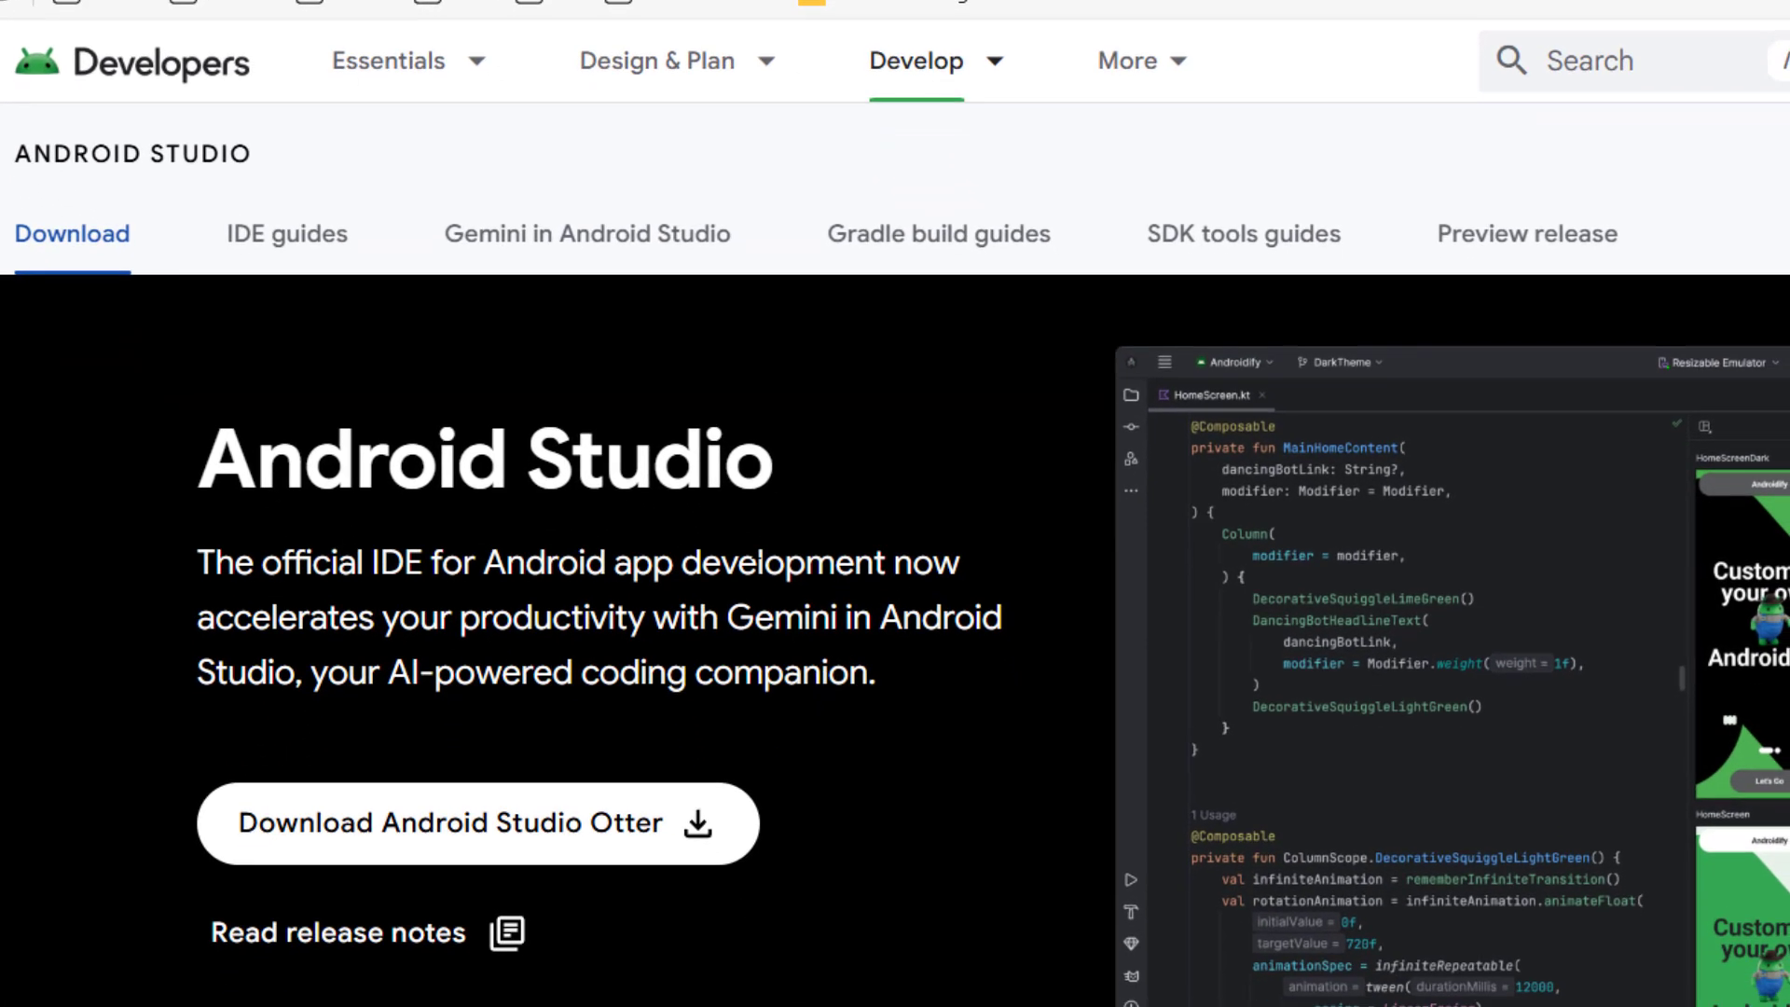
scroll(609, 783, down, 1)
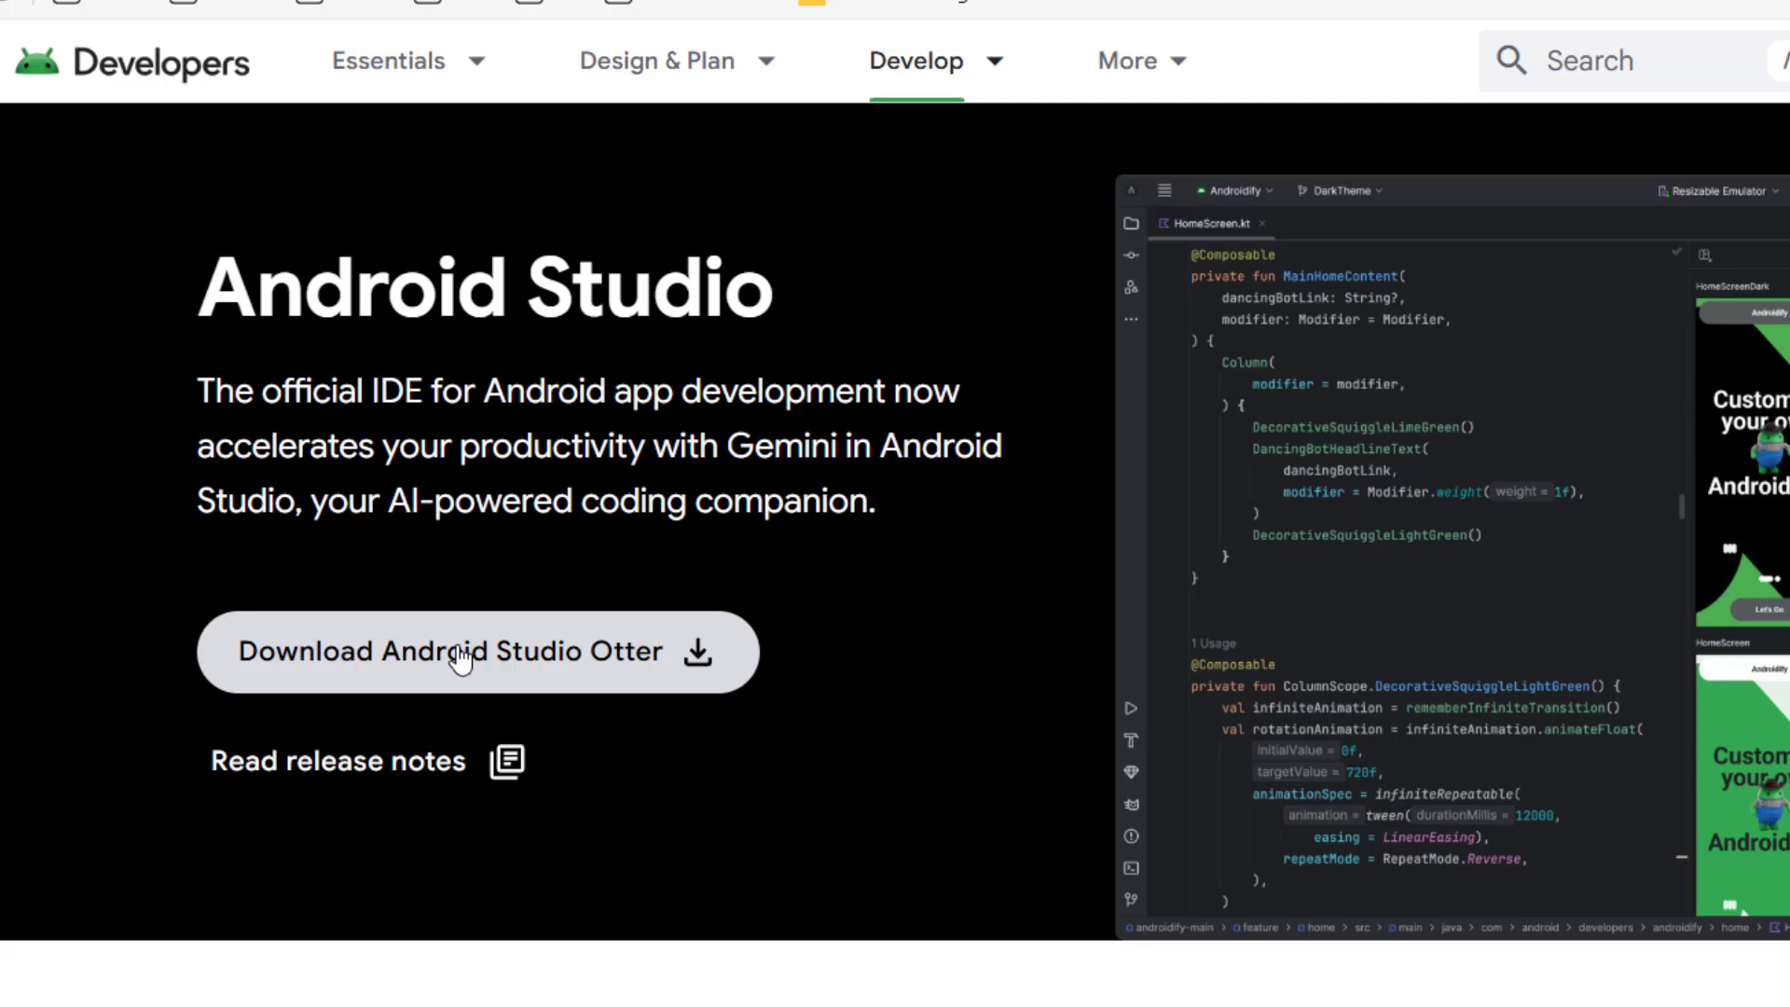
Step: Agree to the terms and save the Android Studio Otter Windows installer
click(426, 658)
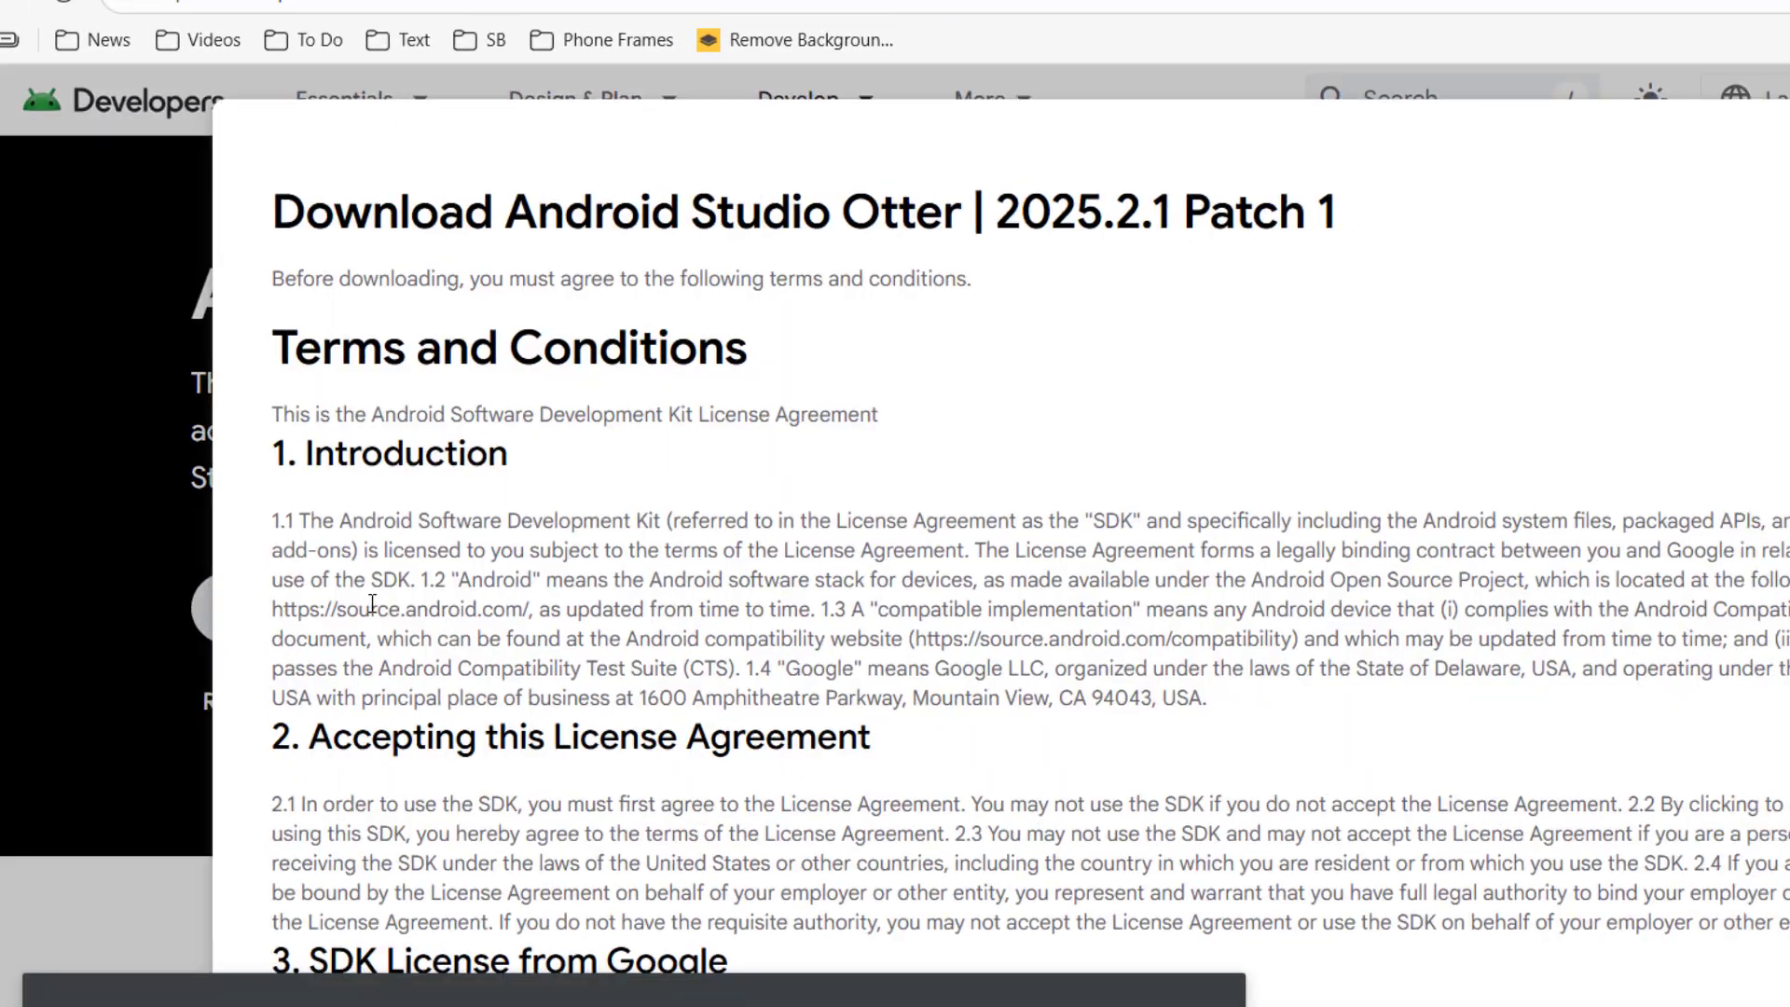
scroll(705, 623, down, 5)
scroll(706, 623, down, 5)
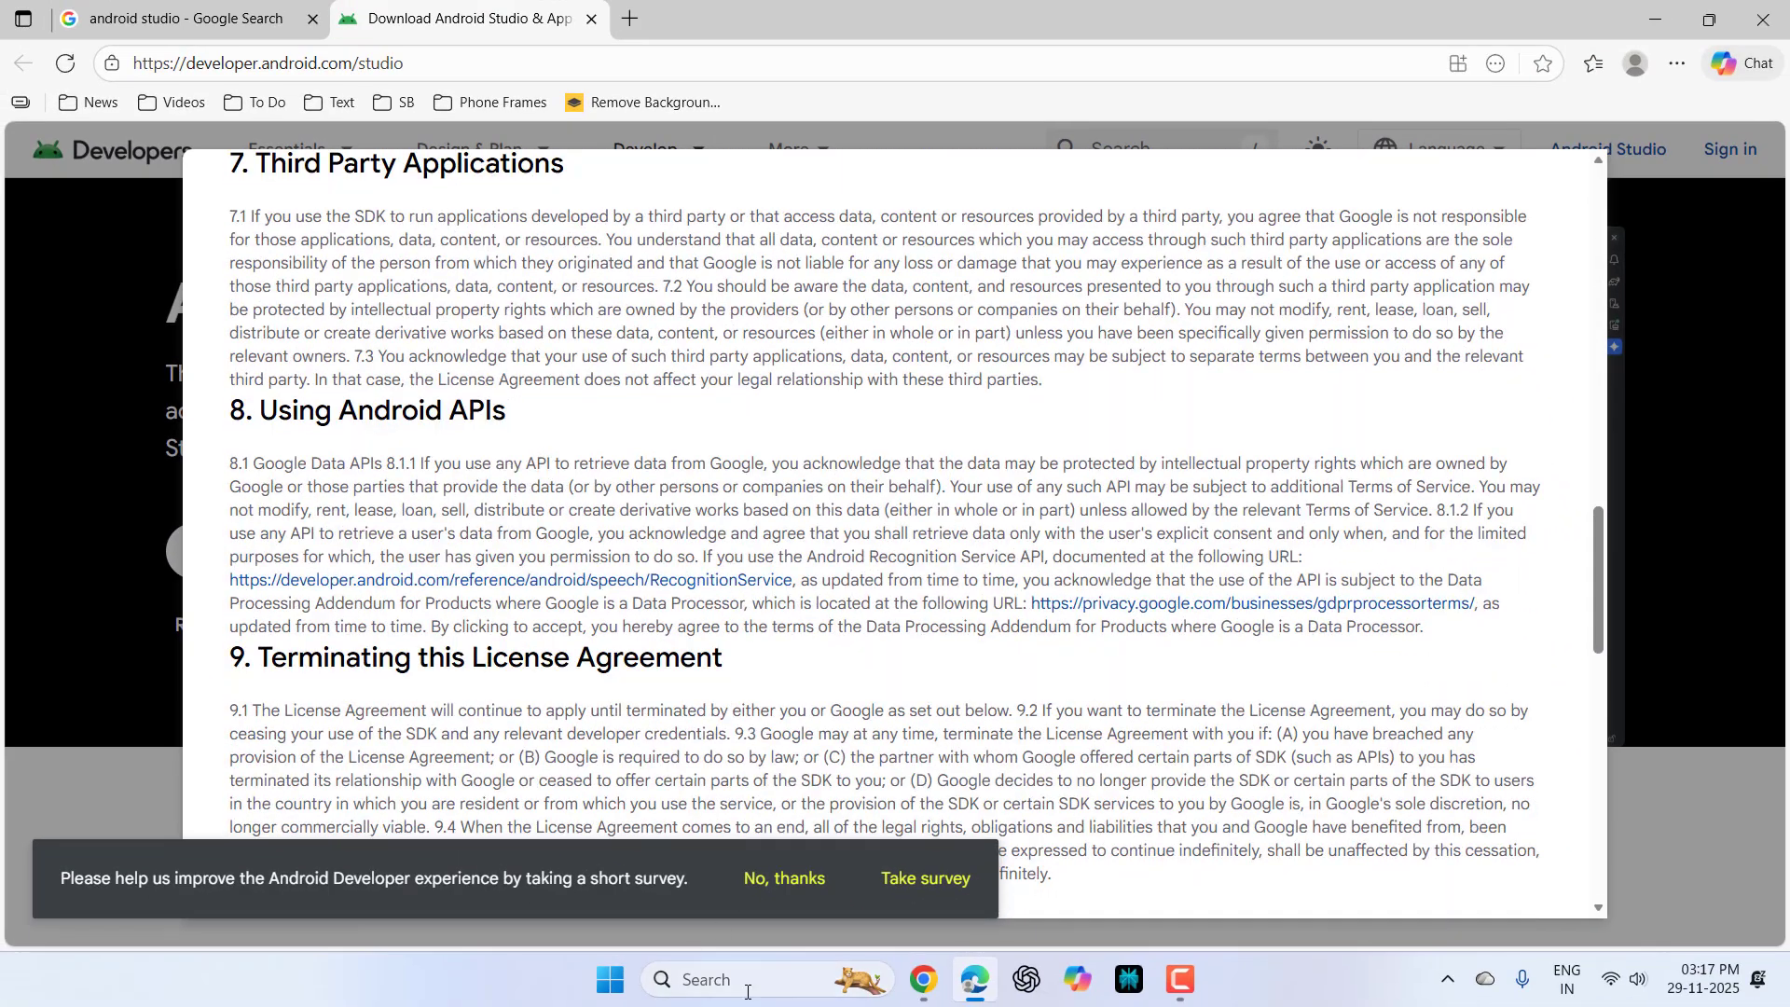
click(785, 879)
scroll(888, 732, down, 5)
scroll(886, 732, down, 5)
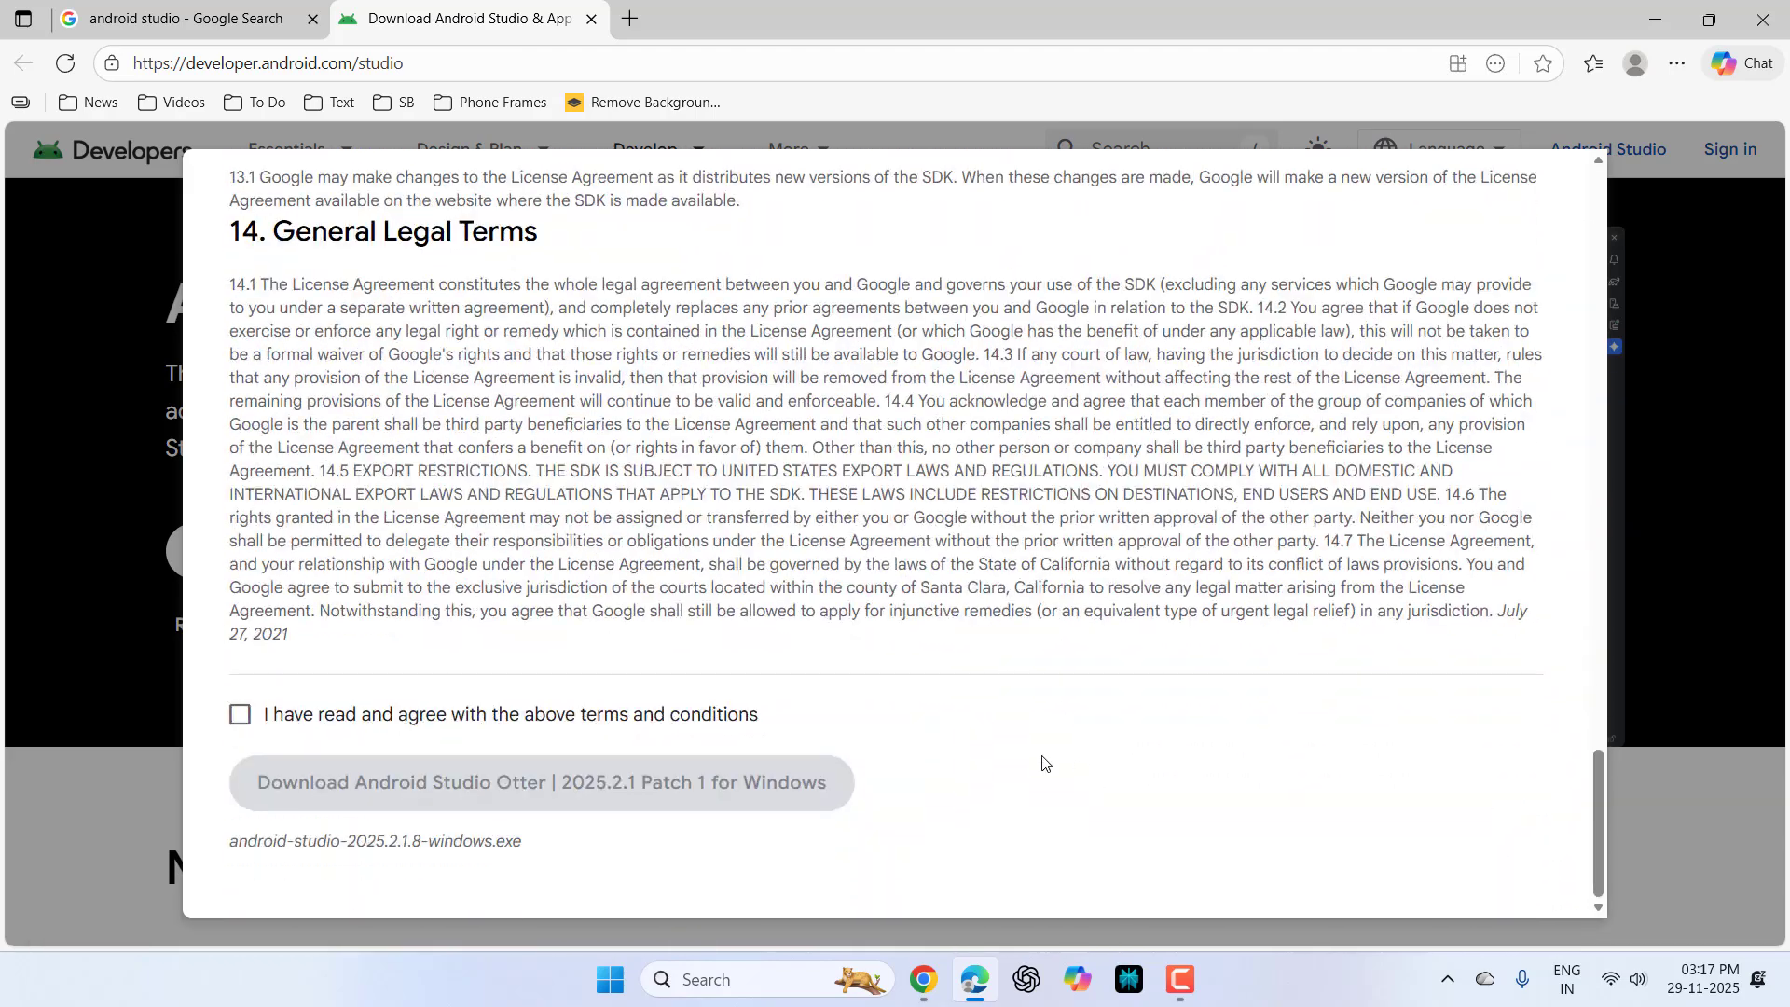
click(238, 723)
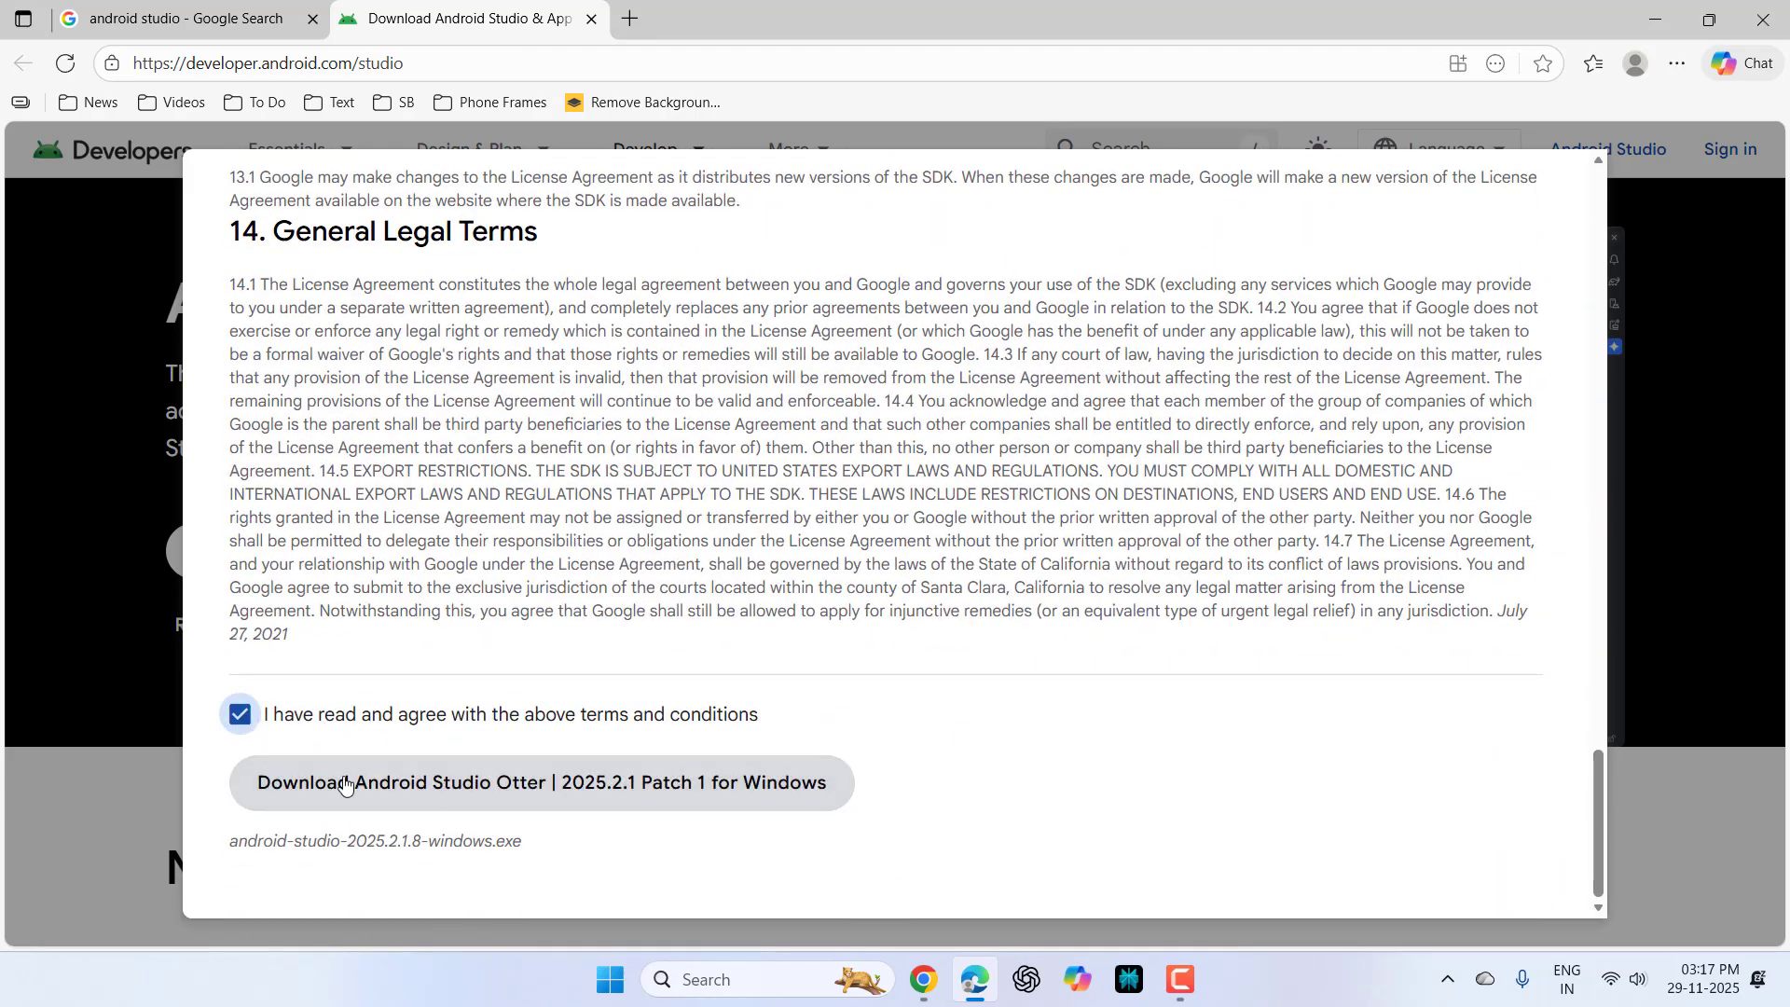
click(421, 781)
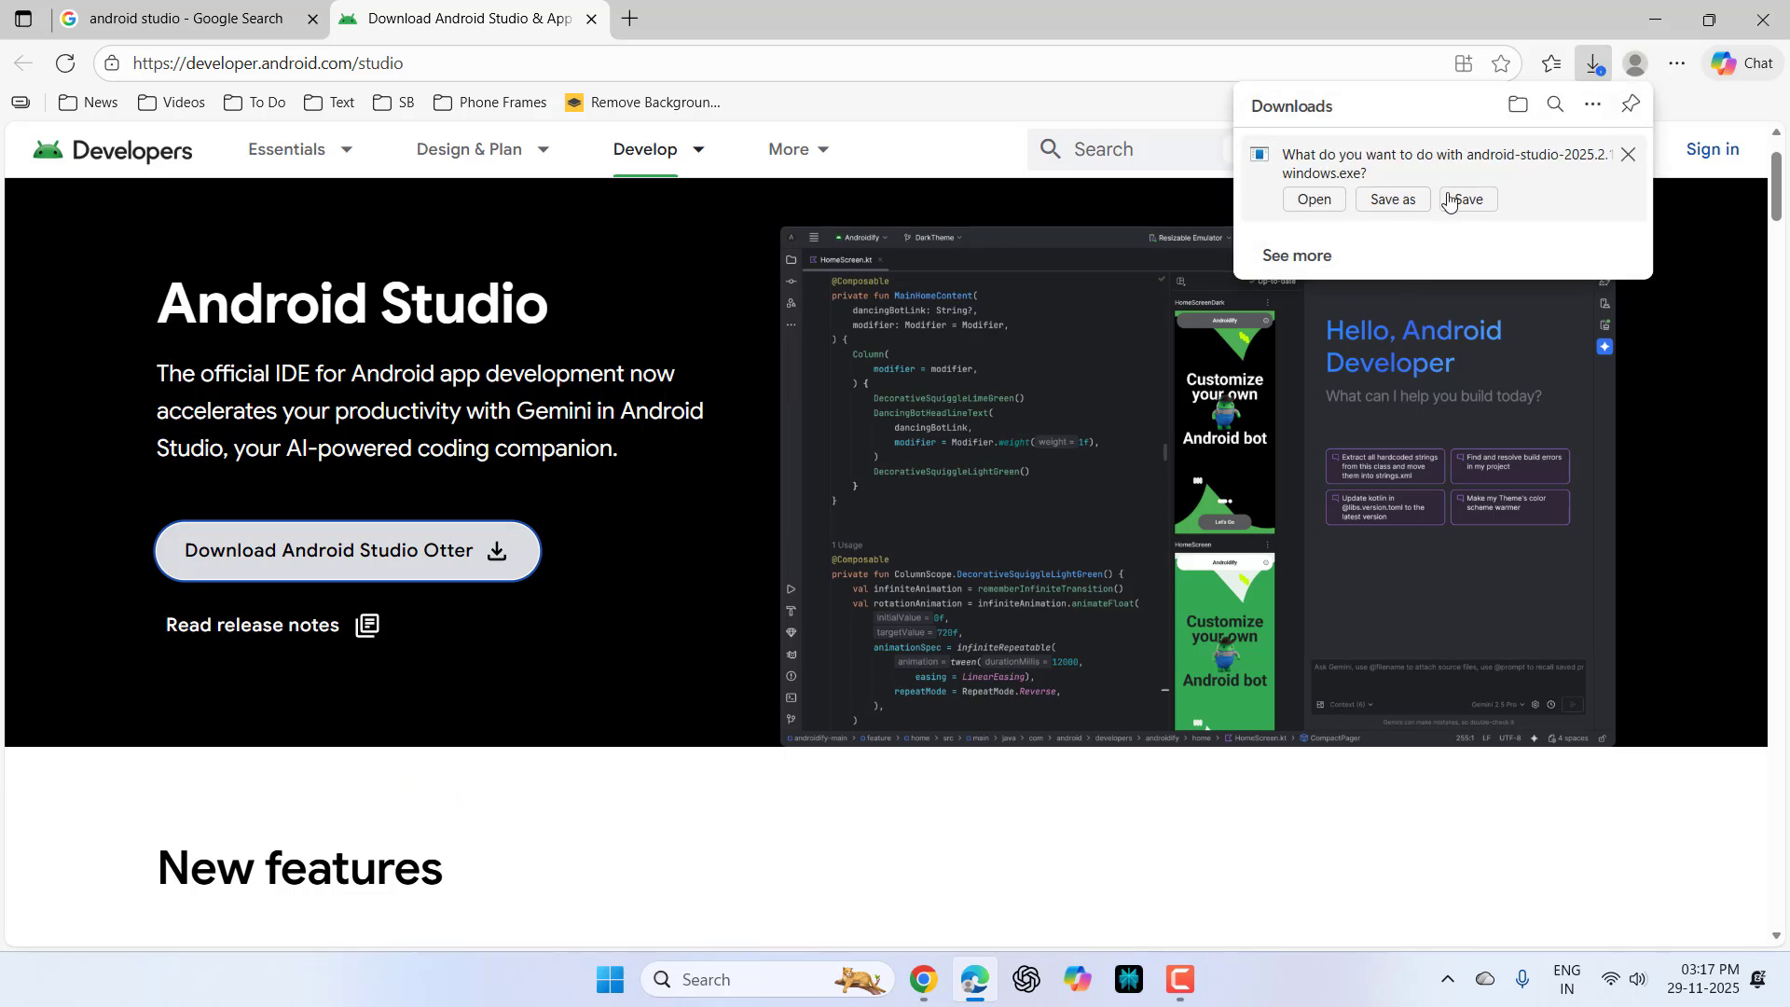
click(1464, 198)
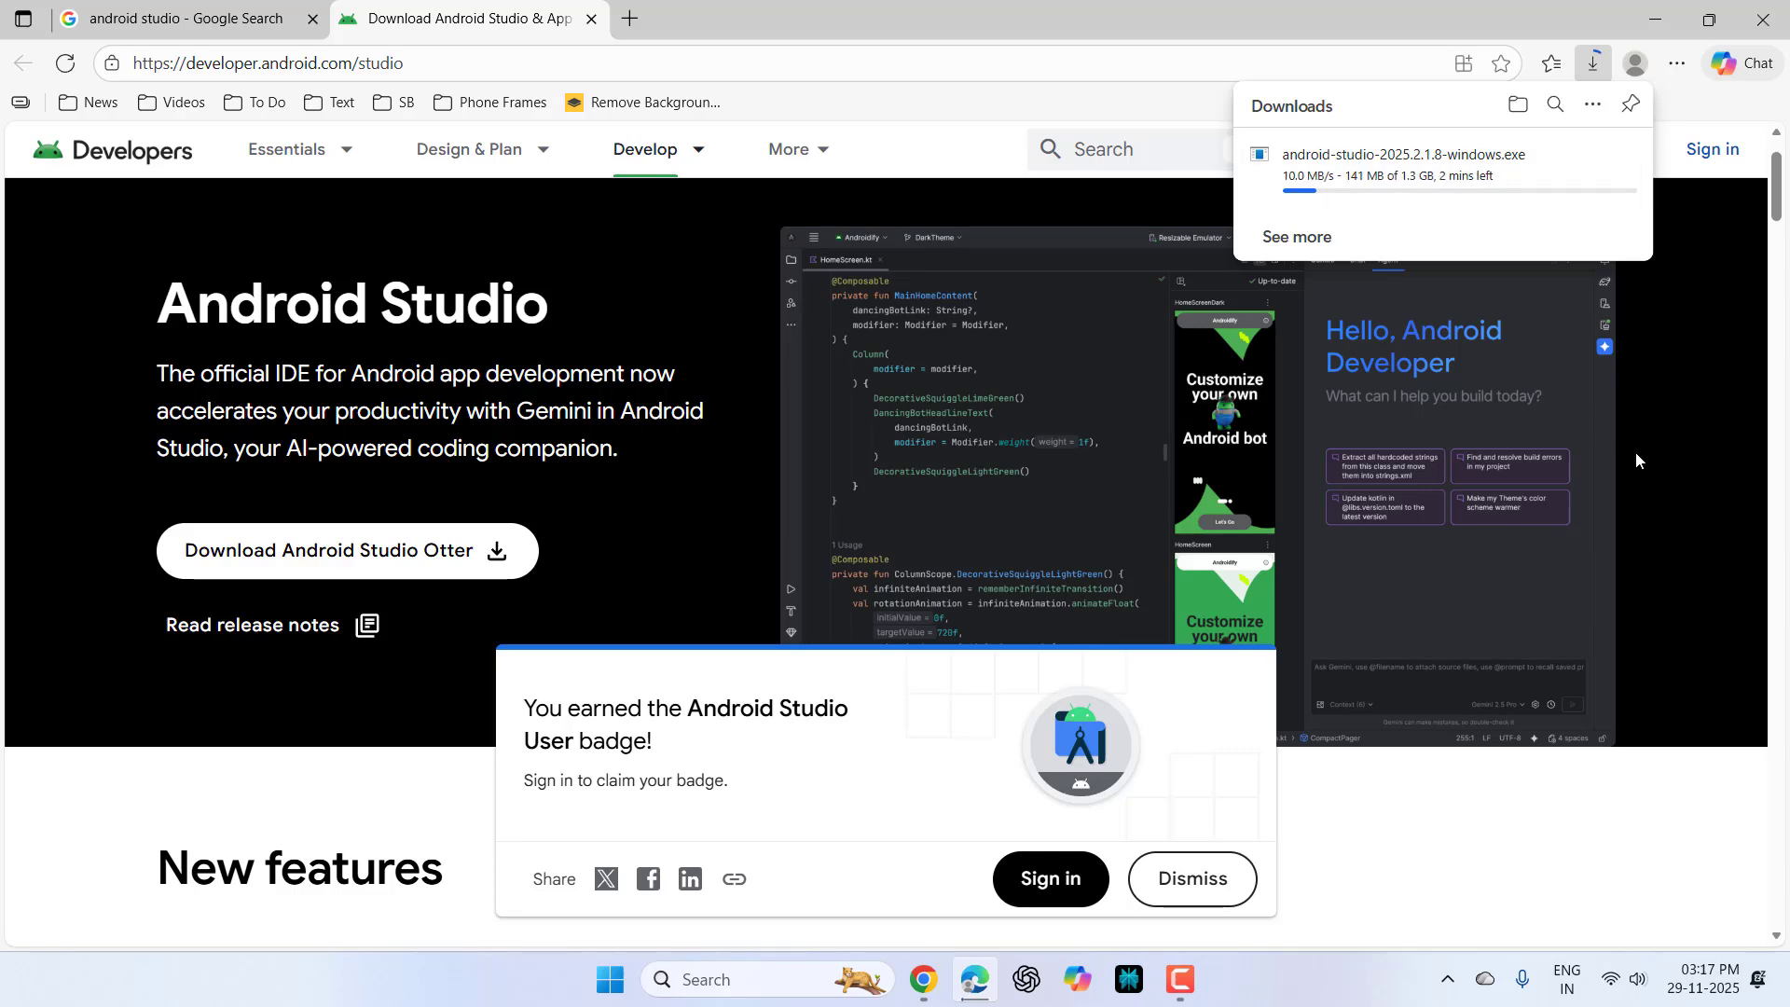
click(1193, 878)
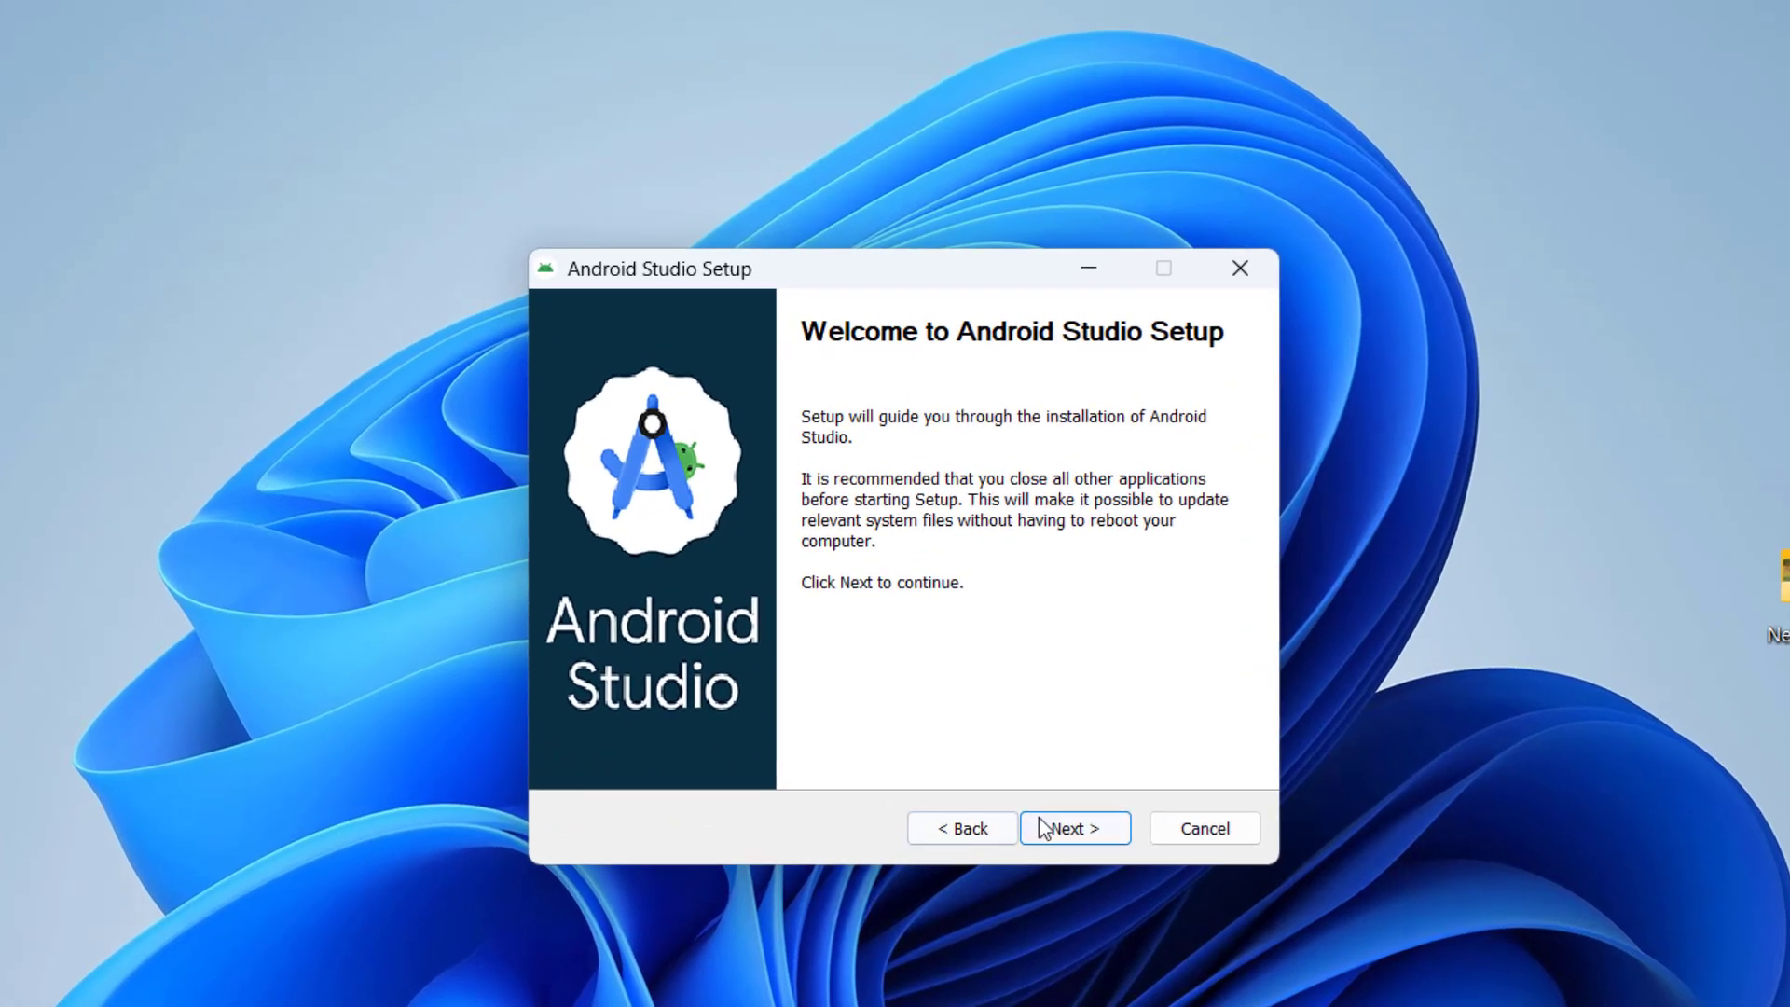
Step: Install with both components at the default location, then finish and start Android Studio
click(1043, 827)
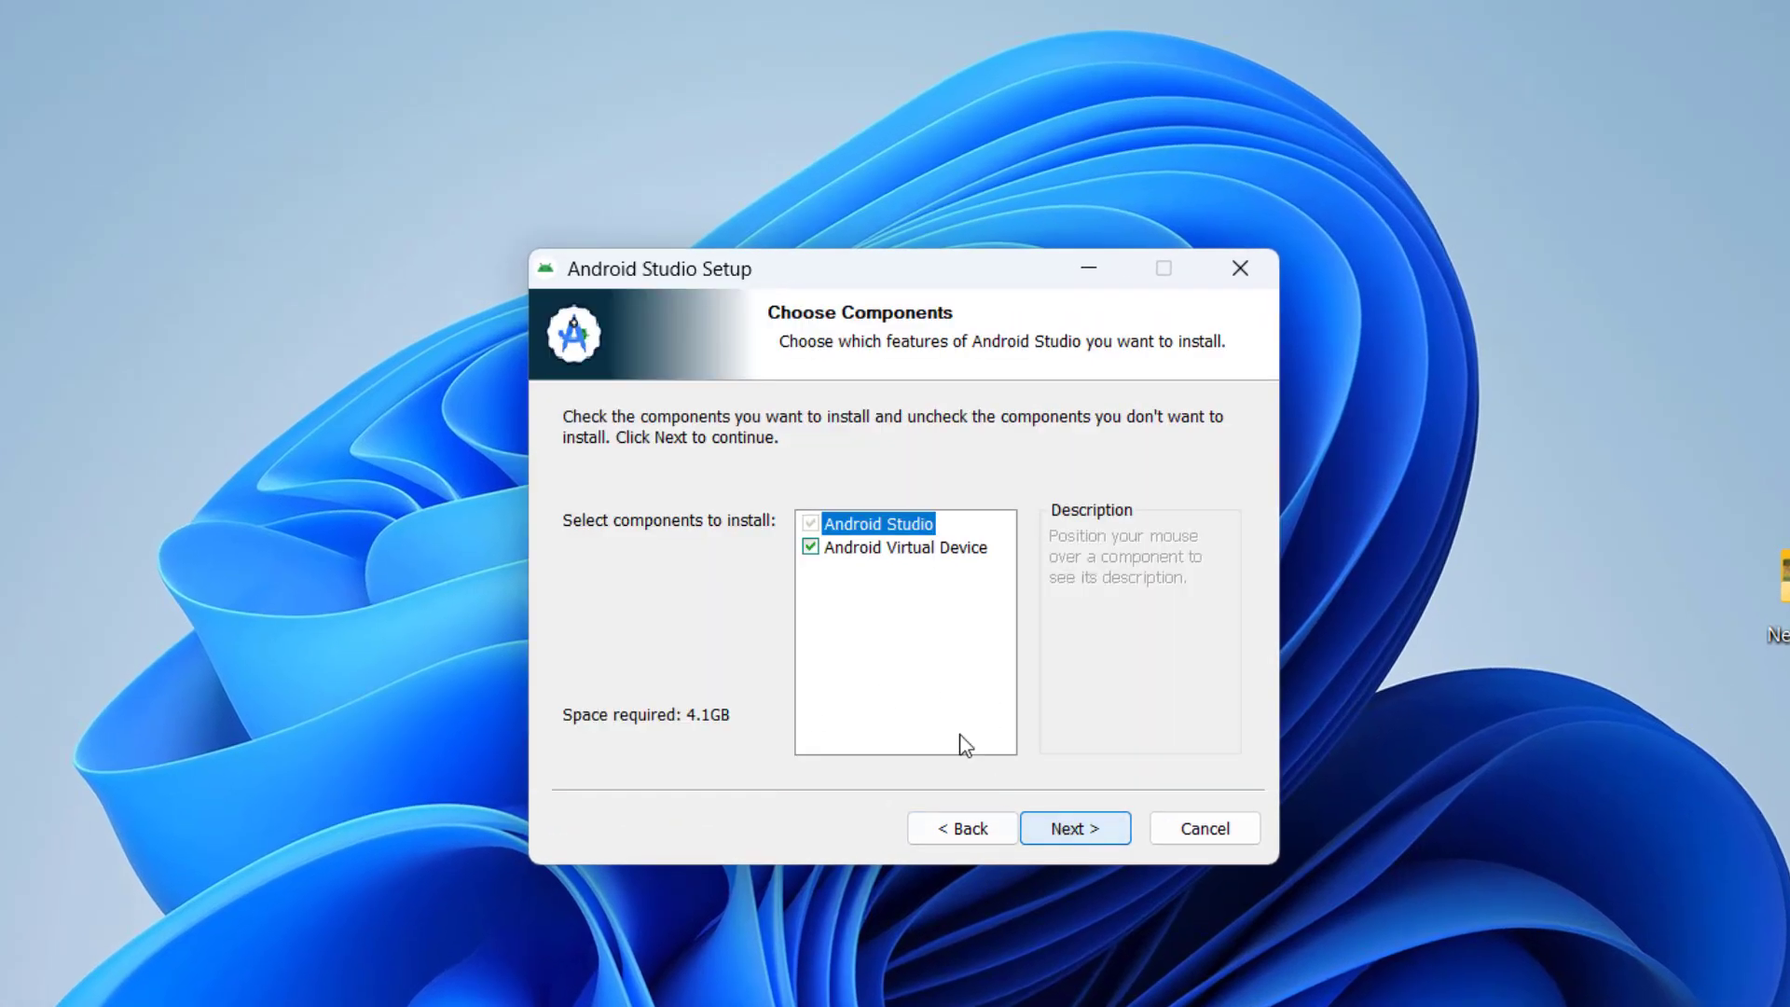
click(1077, 831)
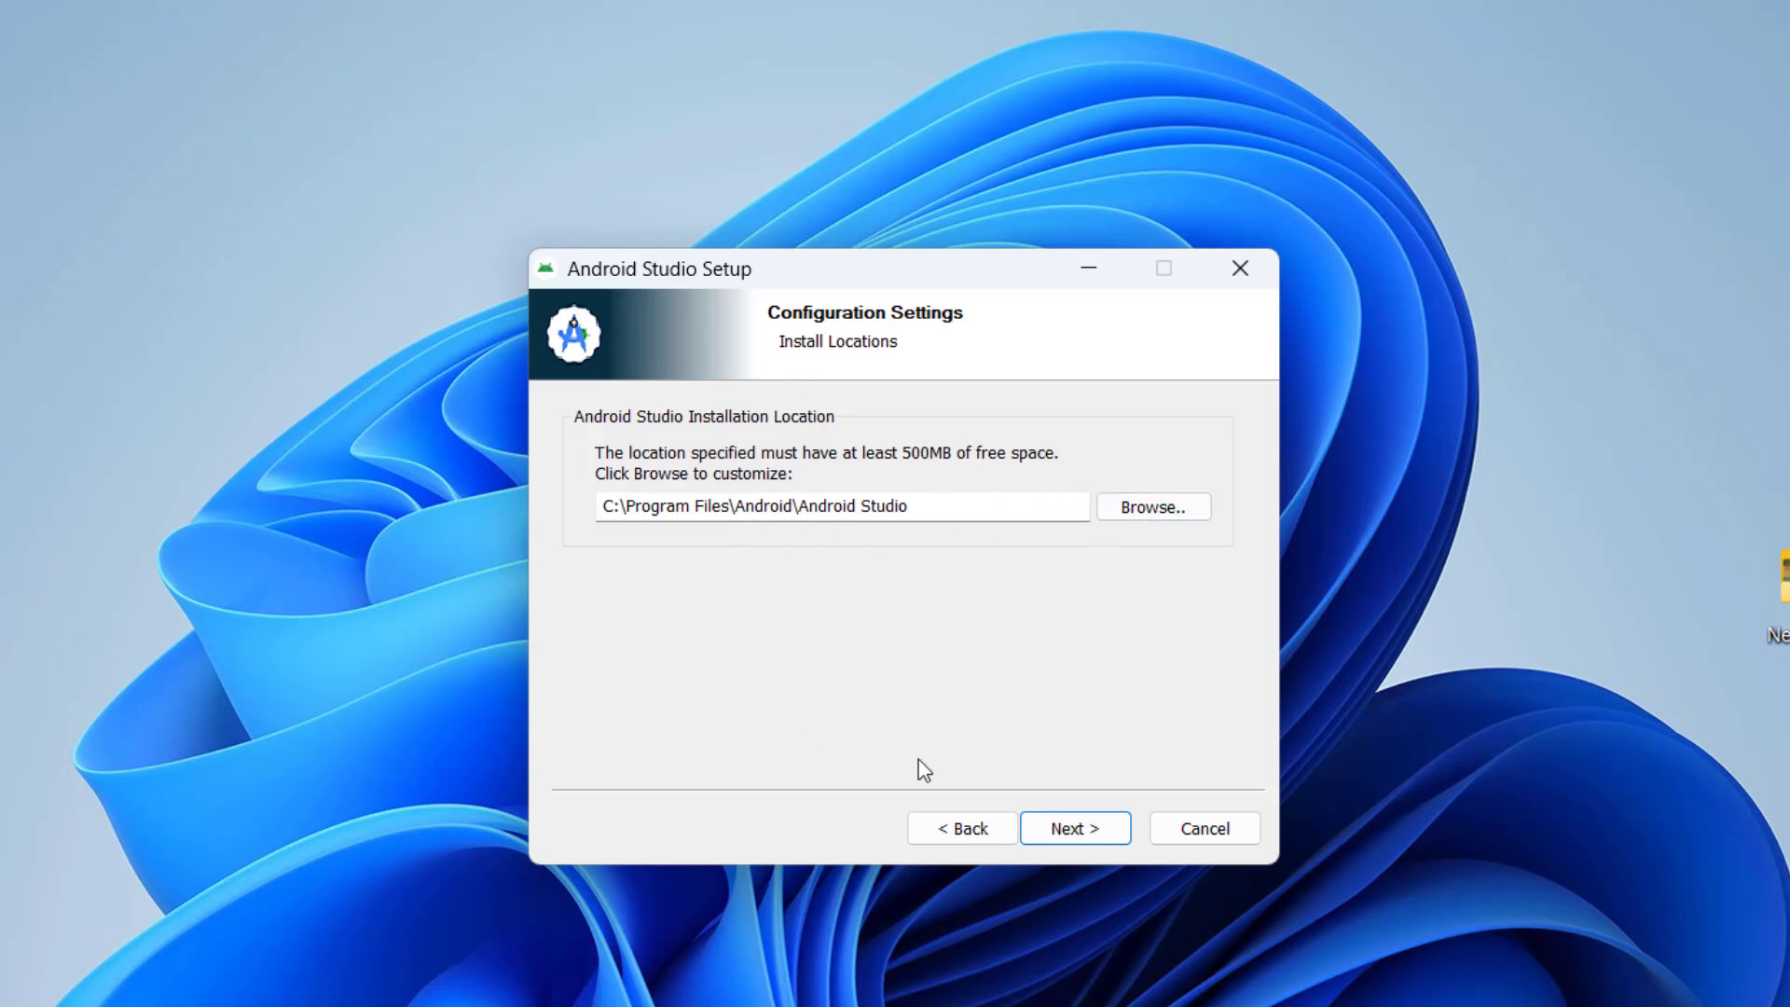
click(1059, 836)
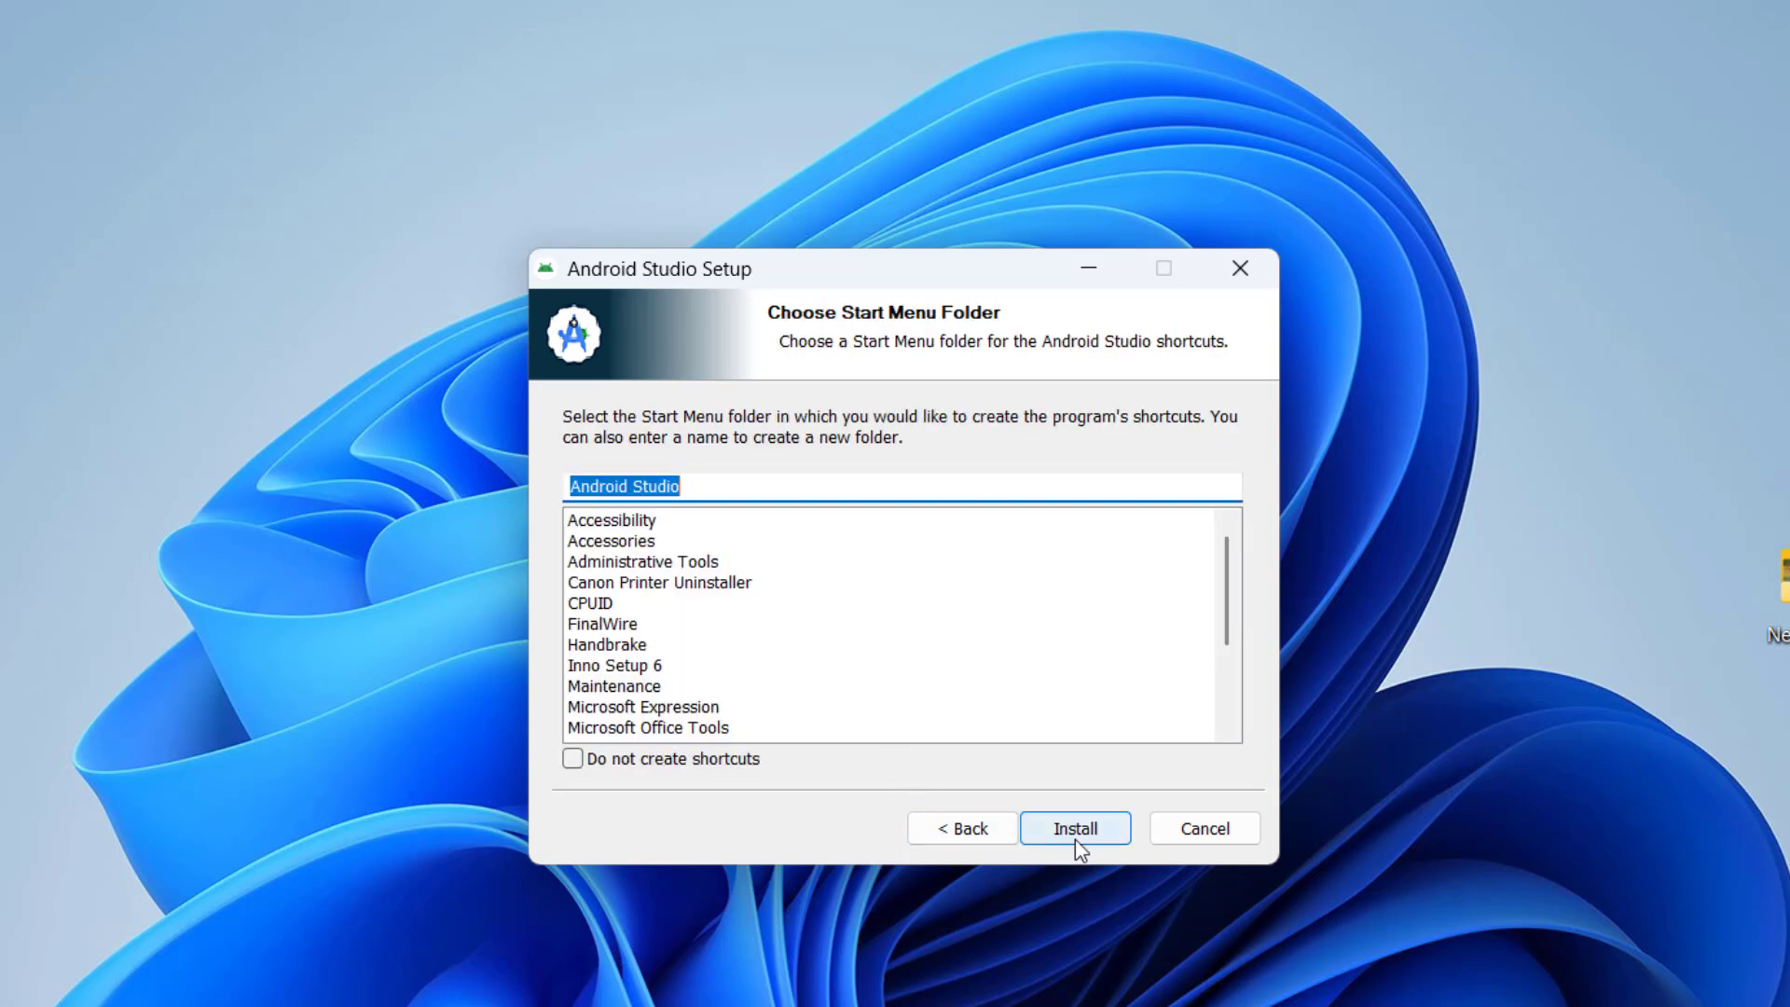
click(1076, 838)
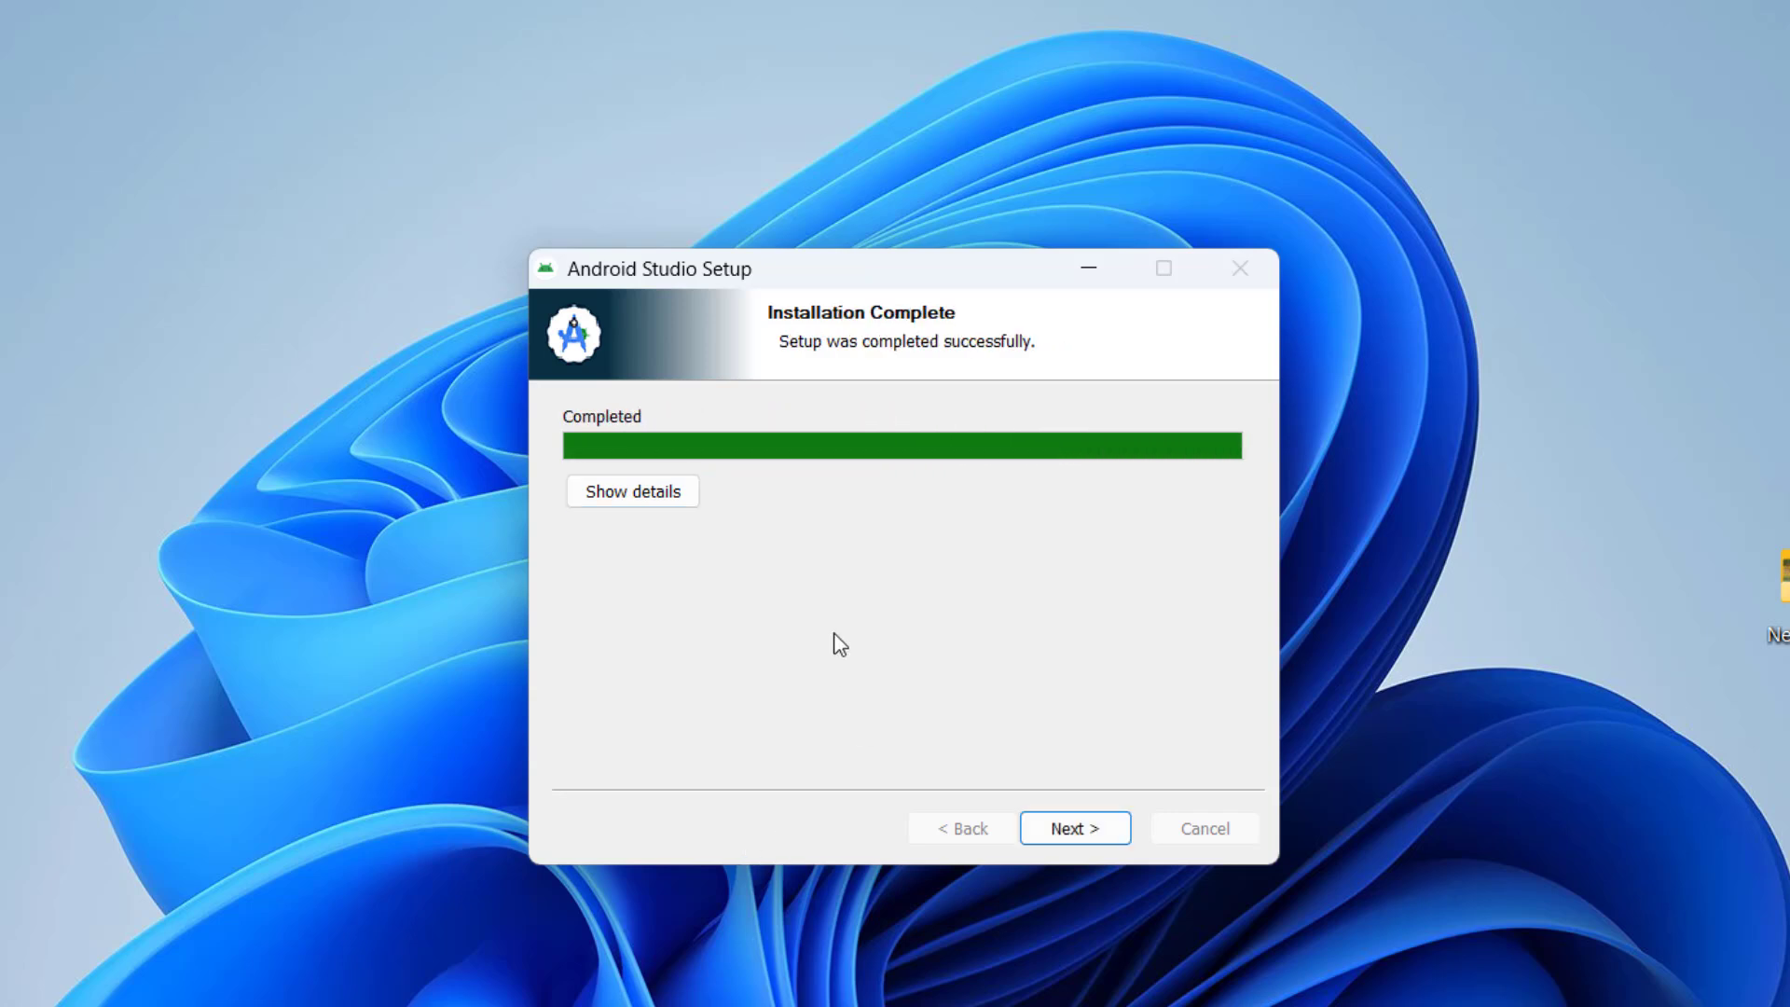
click(1043, 837)
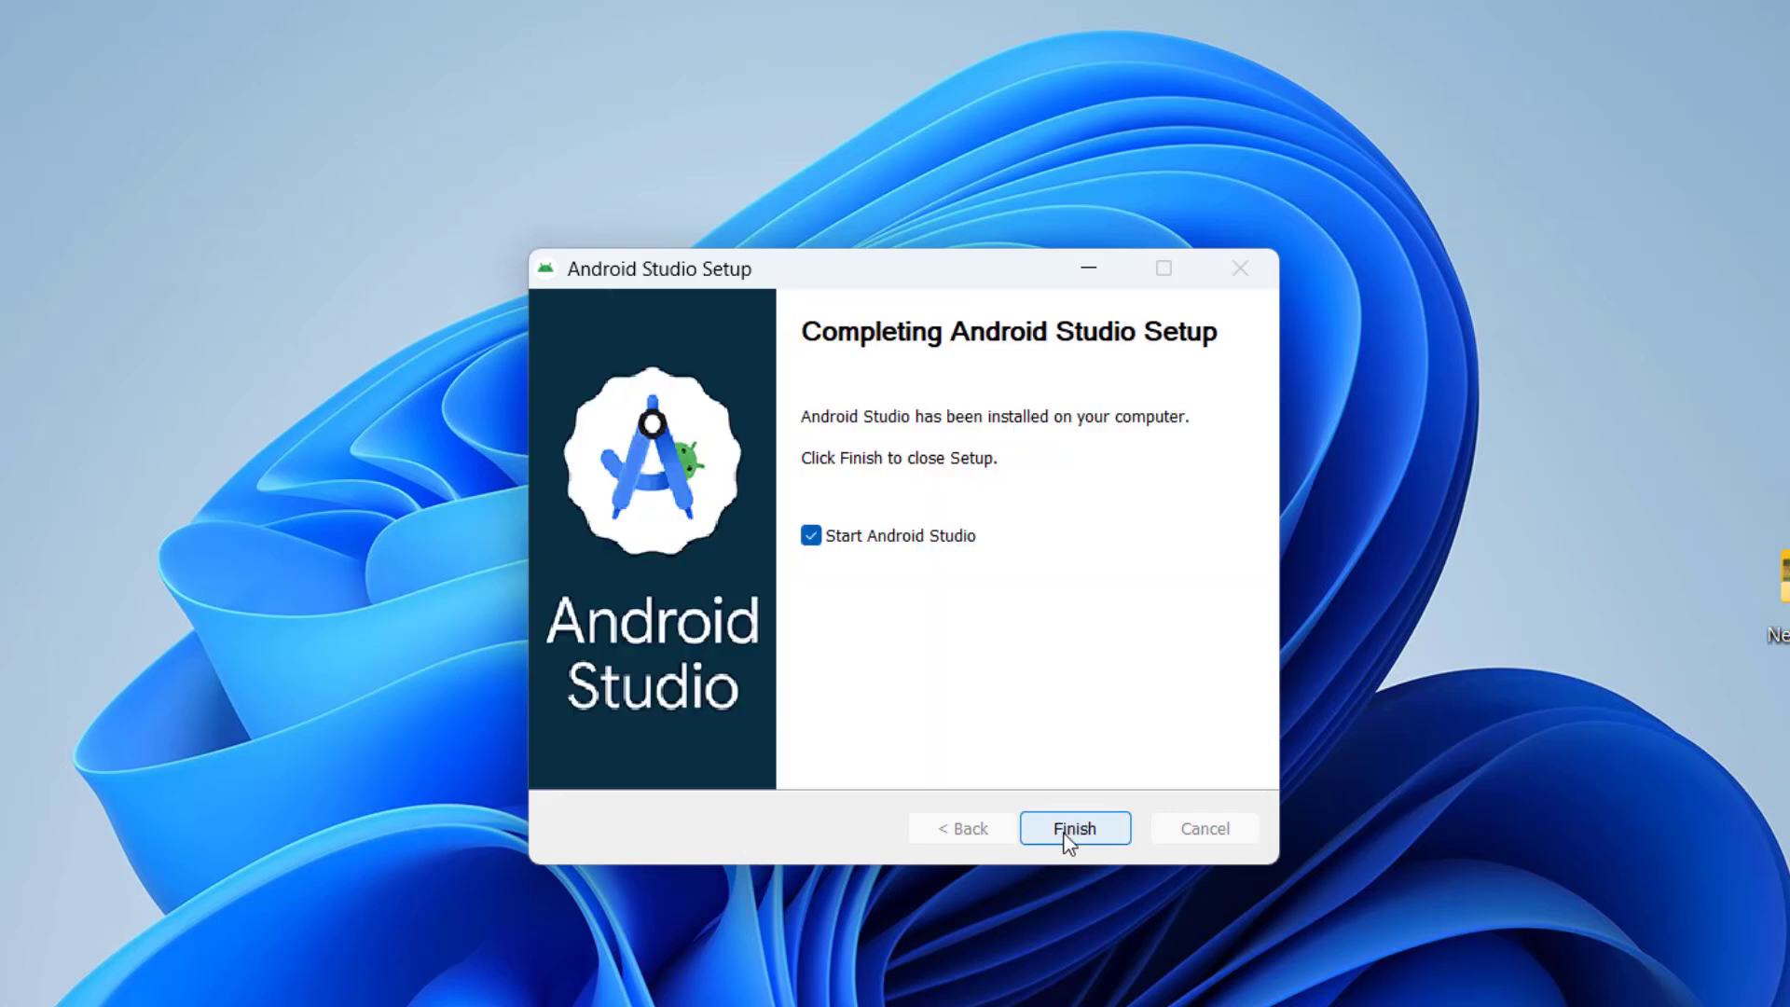
click(1074, 828)
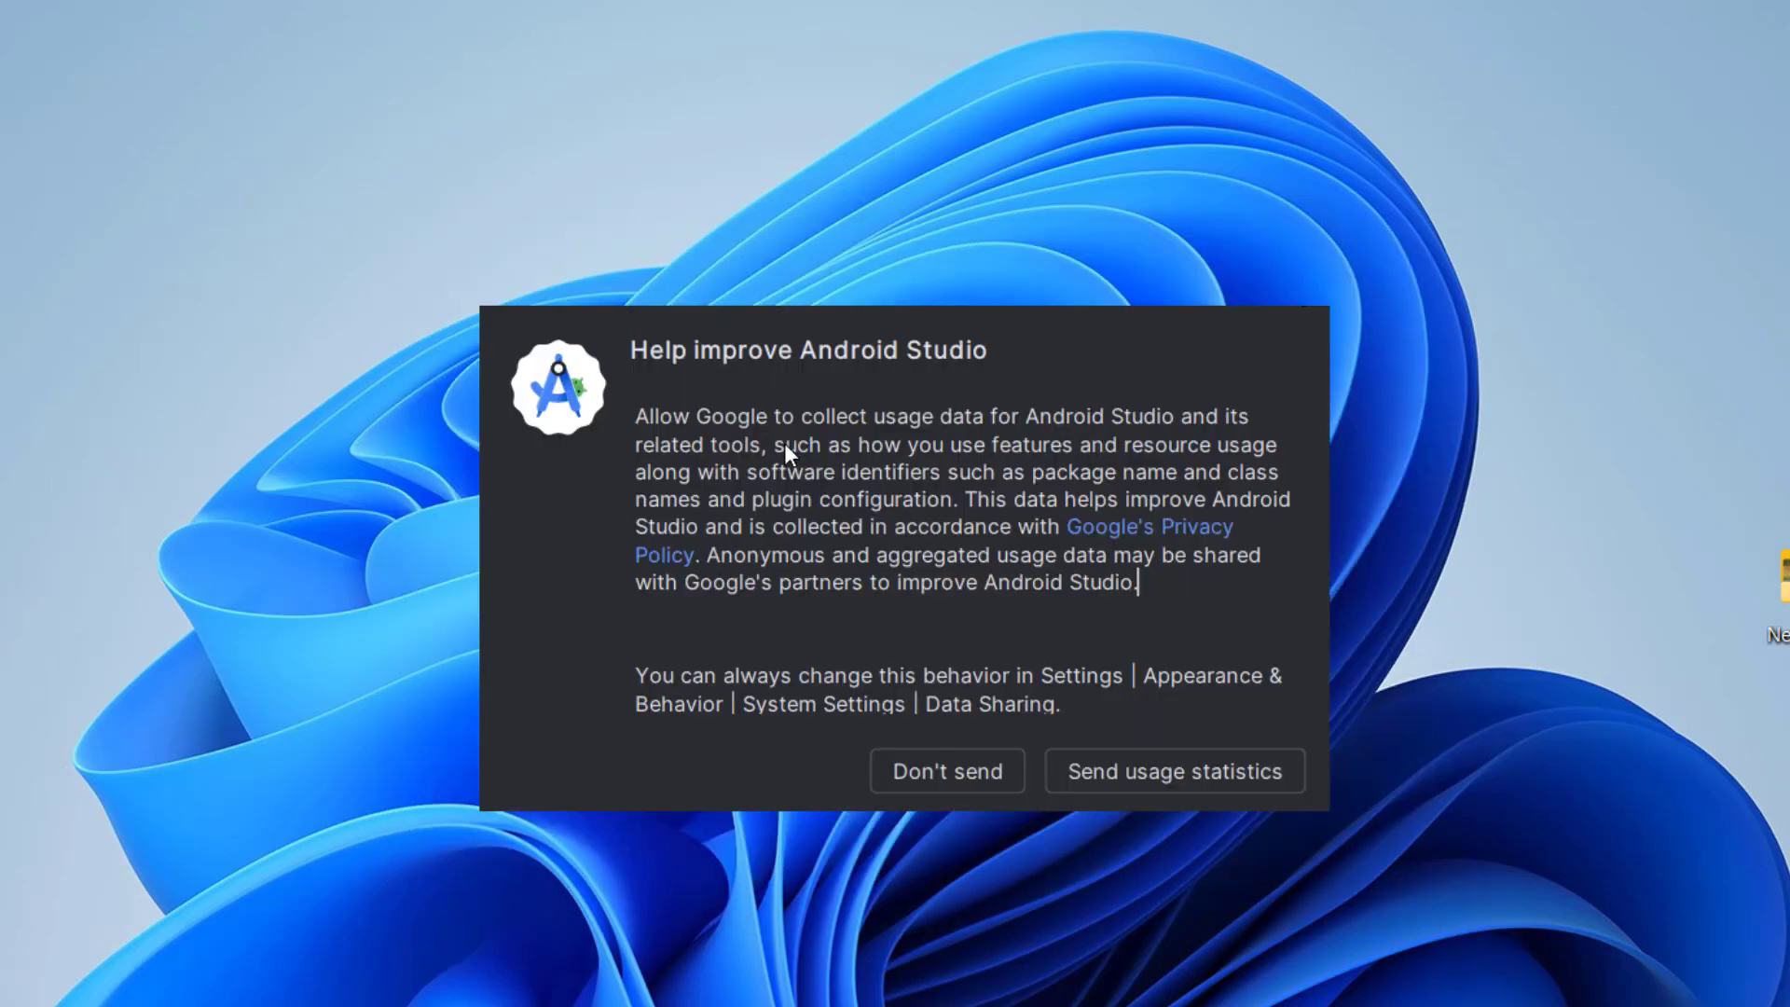
Step: Decline usage data, keep the Standard install type, and accept the SDK license
click(929, 776)
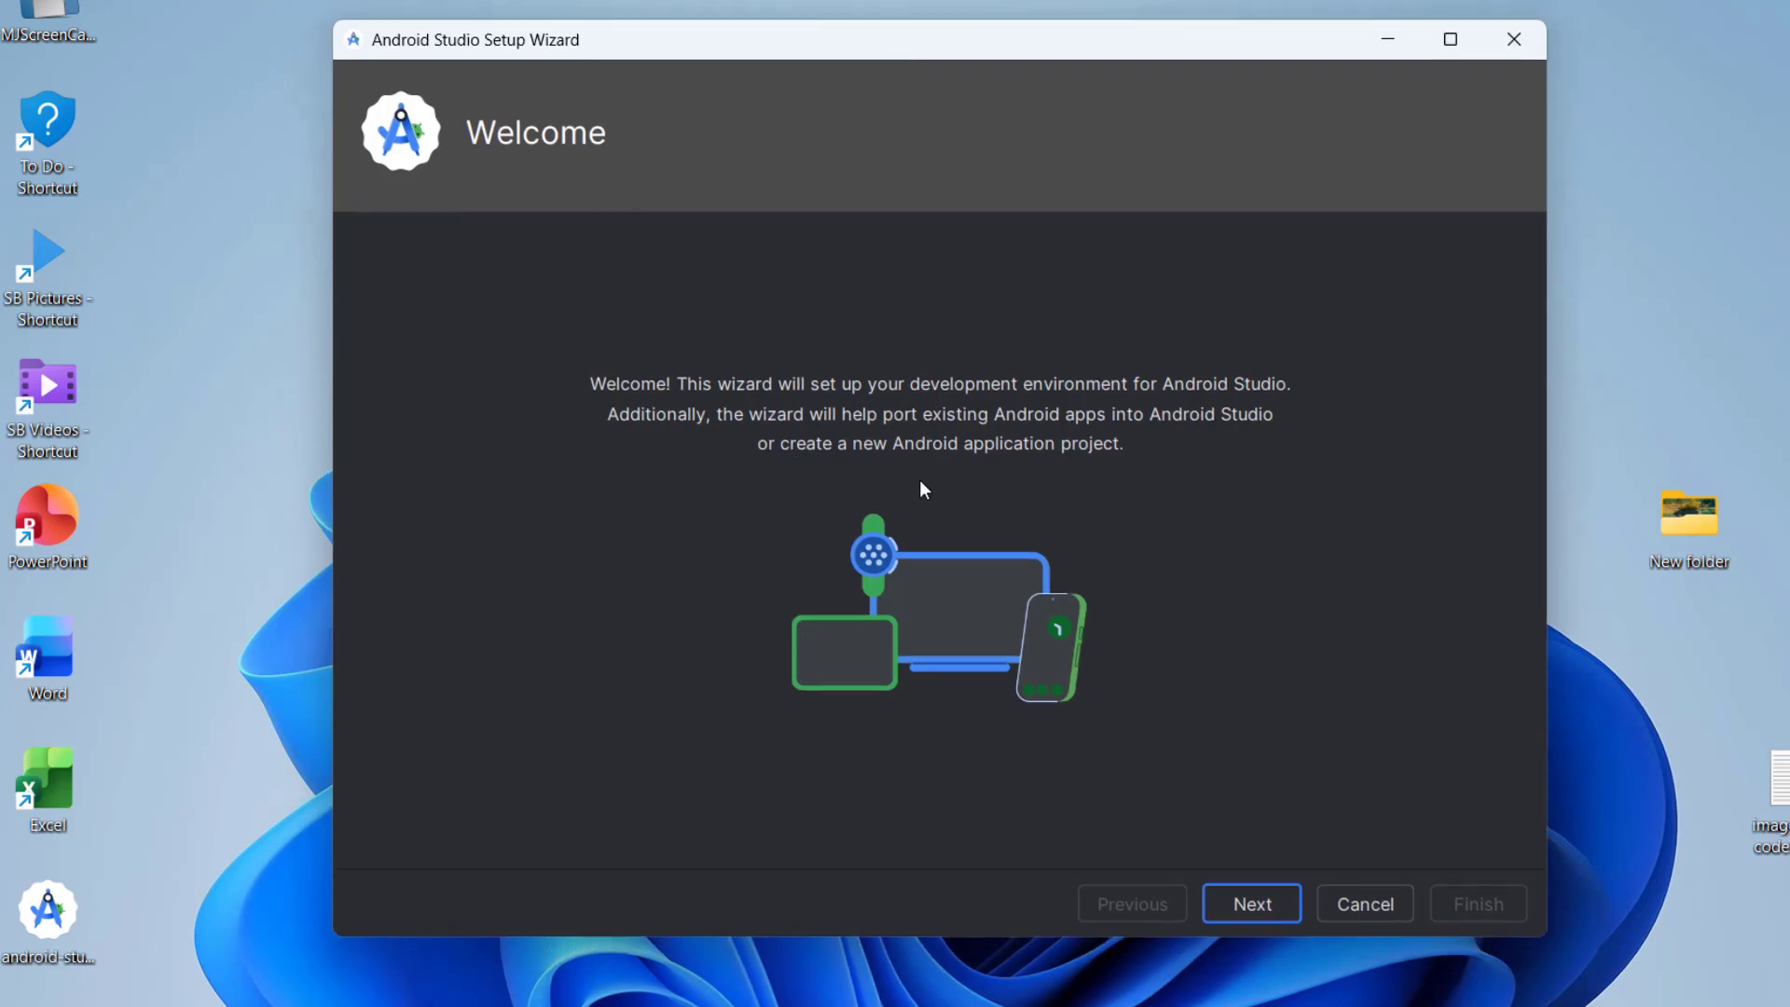
click(1228, 901)
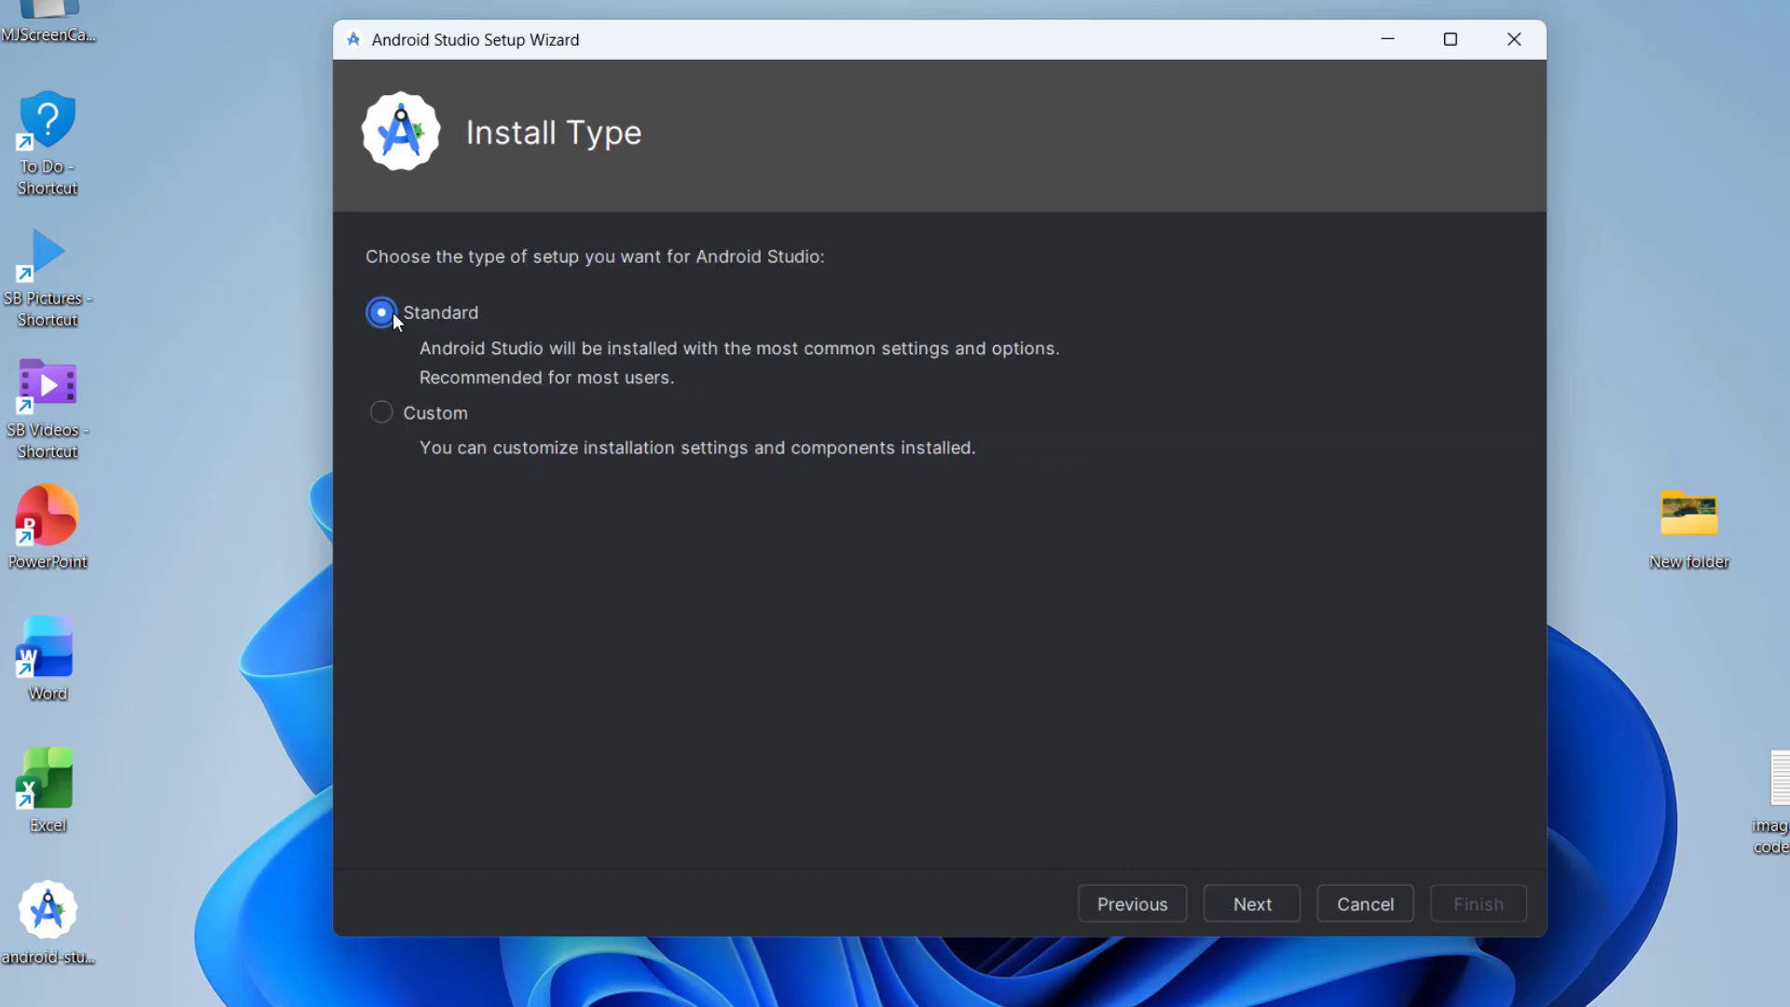
click(1252, 899)
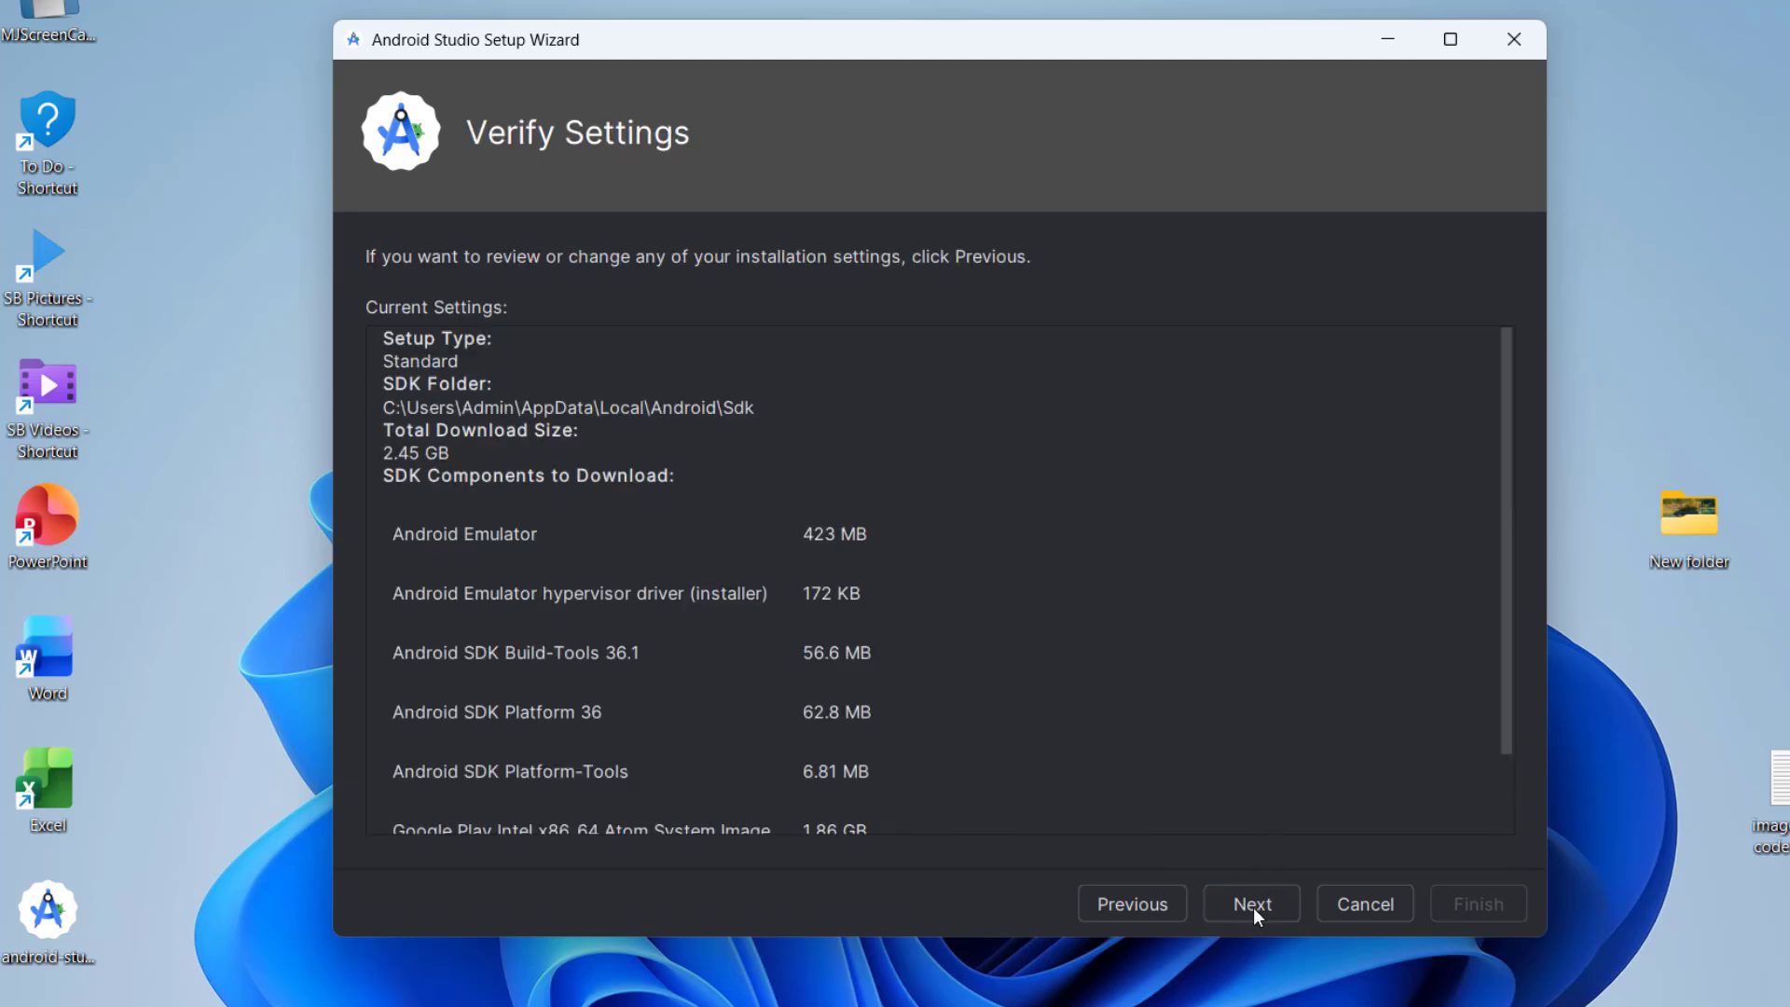
click(1254, 907)
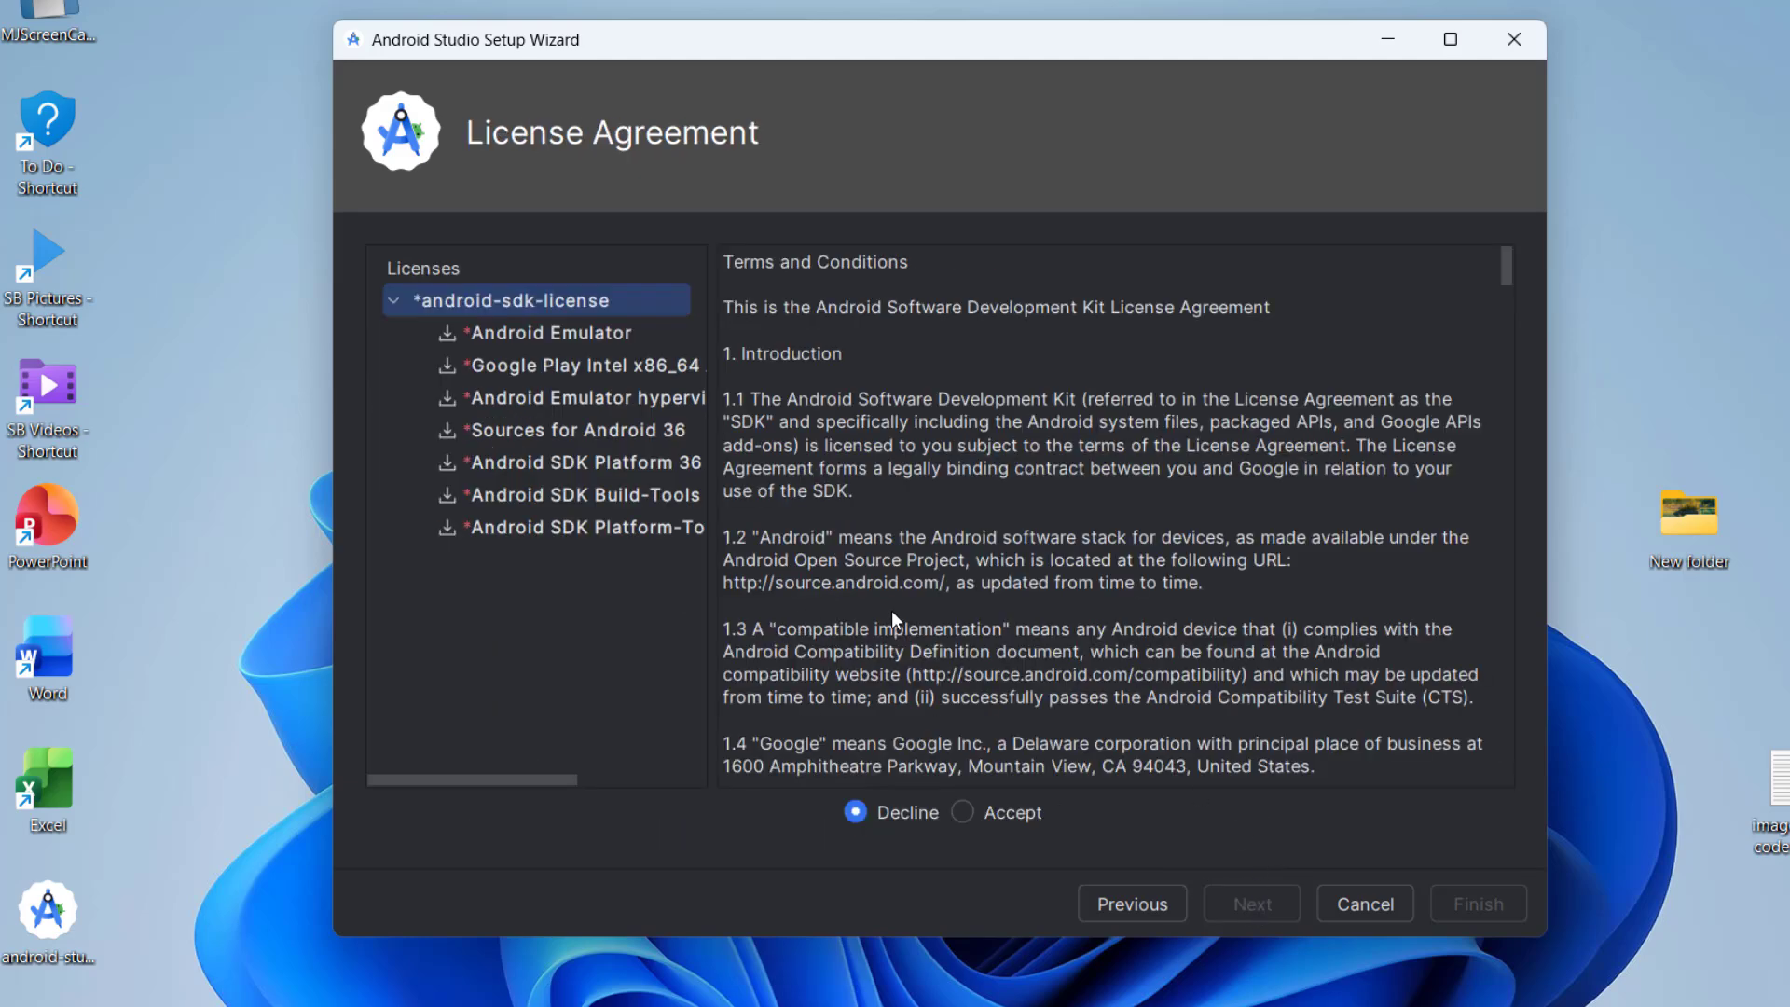
click(962, 810)
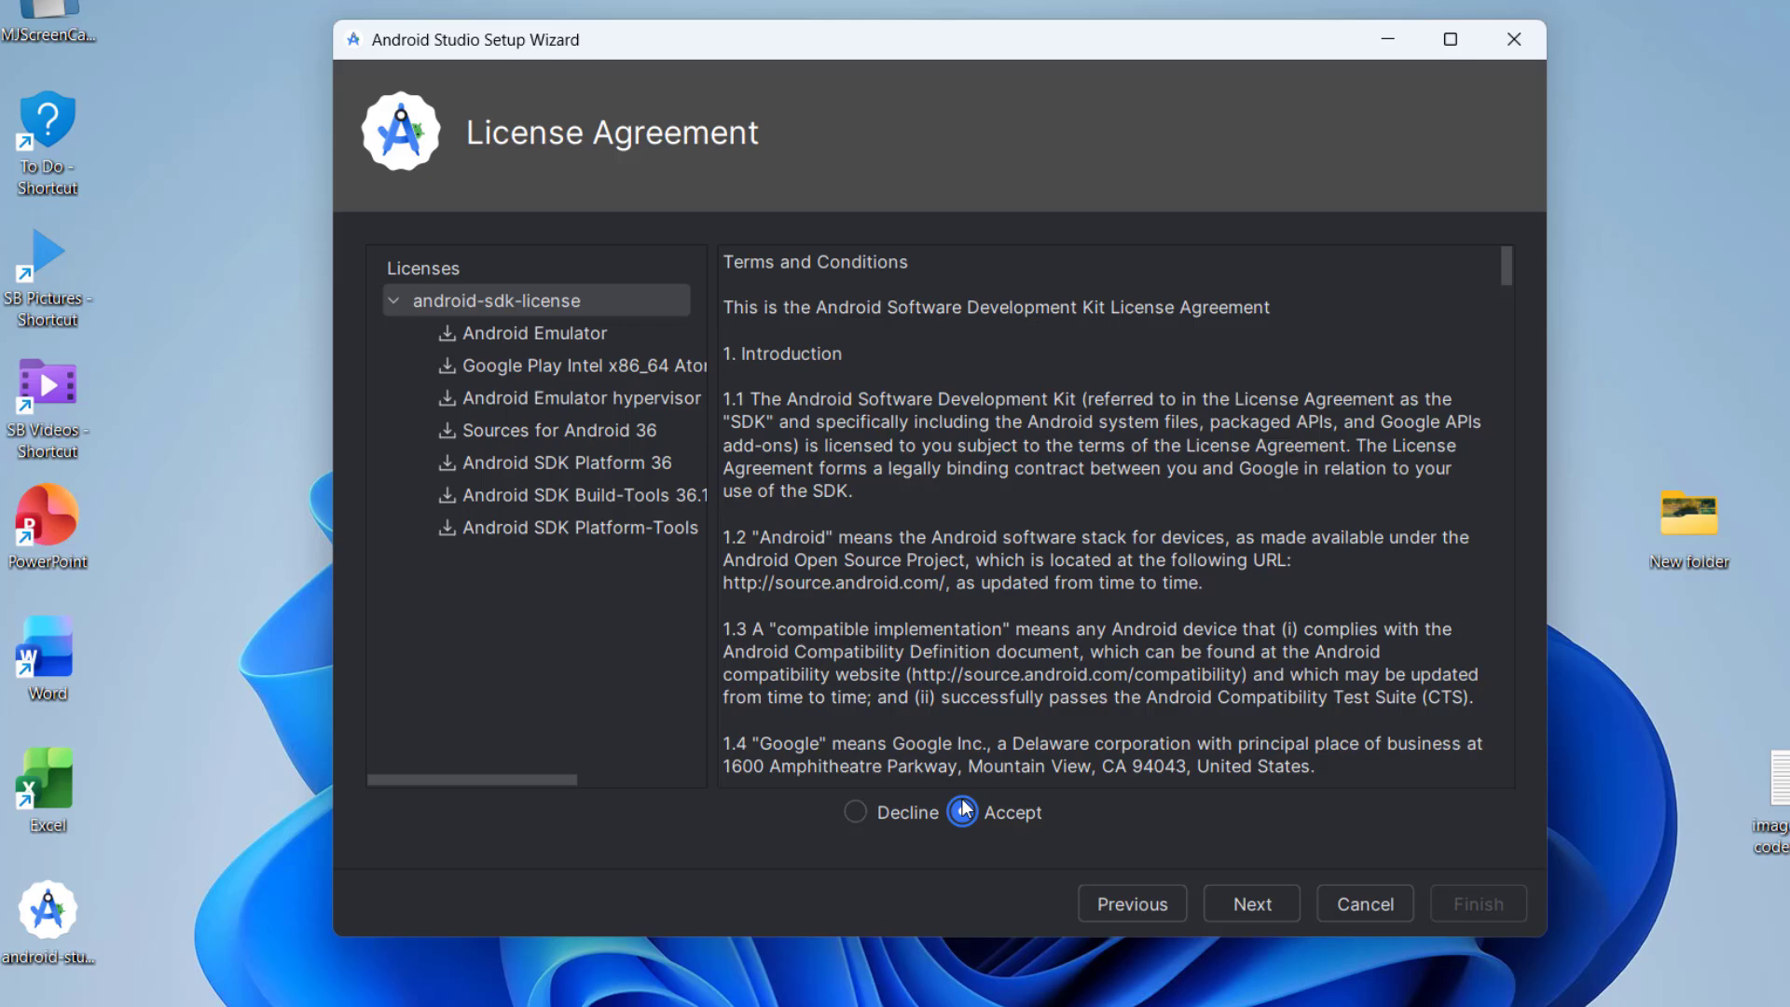
Step: Download the SDK components and finish the wizard to reach the welcome screen
click(1239, 906)
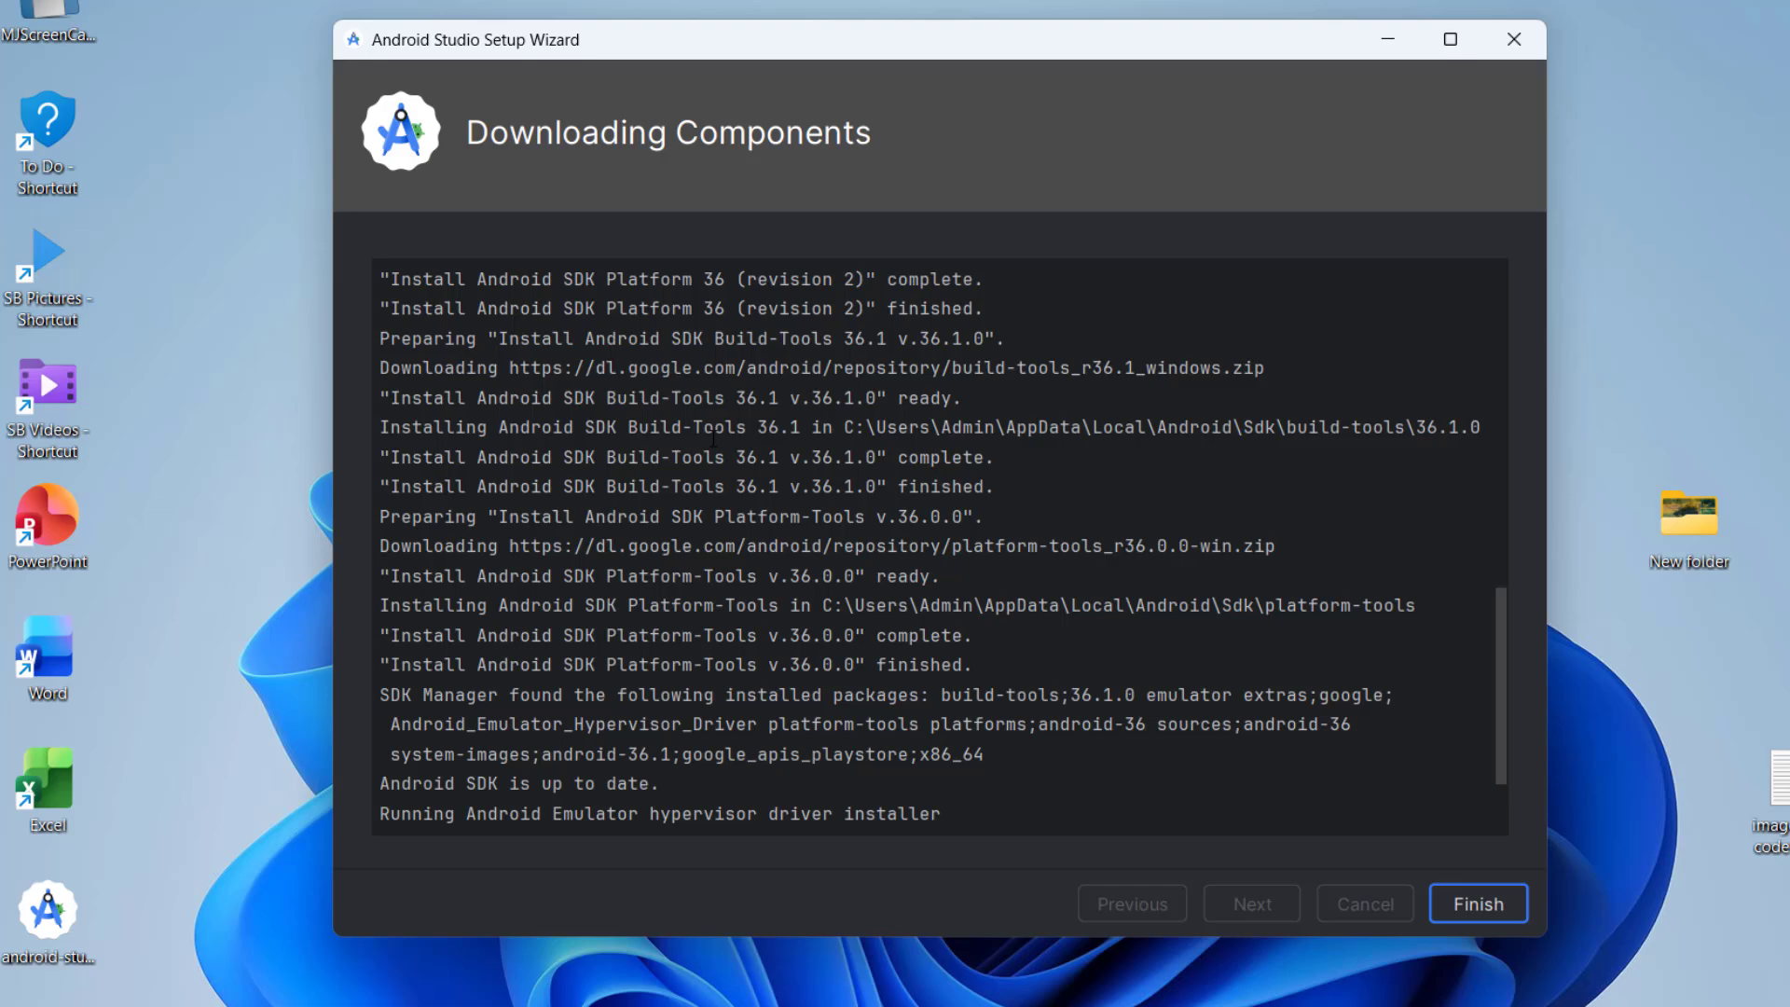
scroll(723, 460, up, 3)
scroll(724, 459, up, 5)
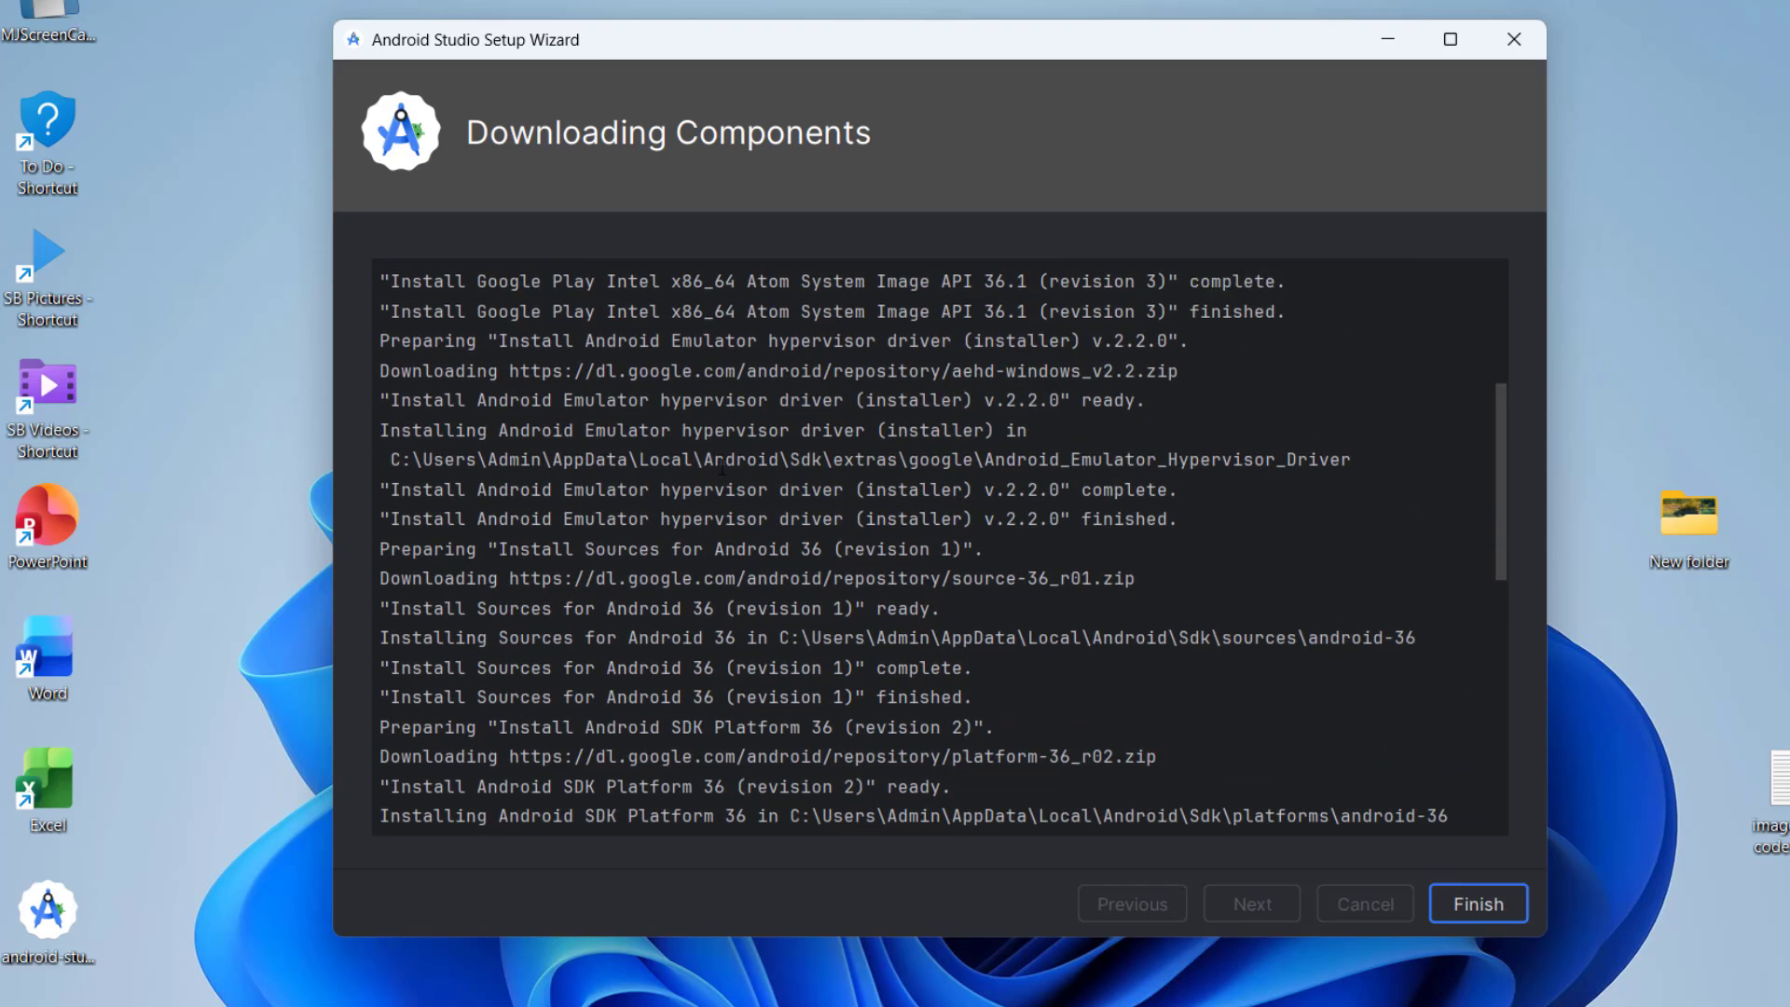
scroll(723, 458, up, 3)
scroll(723, 467, up, 2)
scroll(723, 469, down, 5)
scroll(723, 468, down, 5)
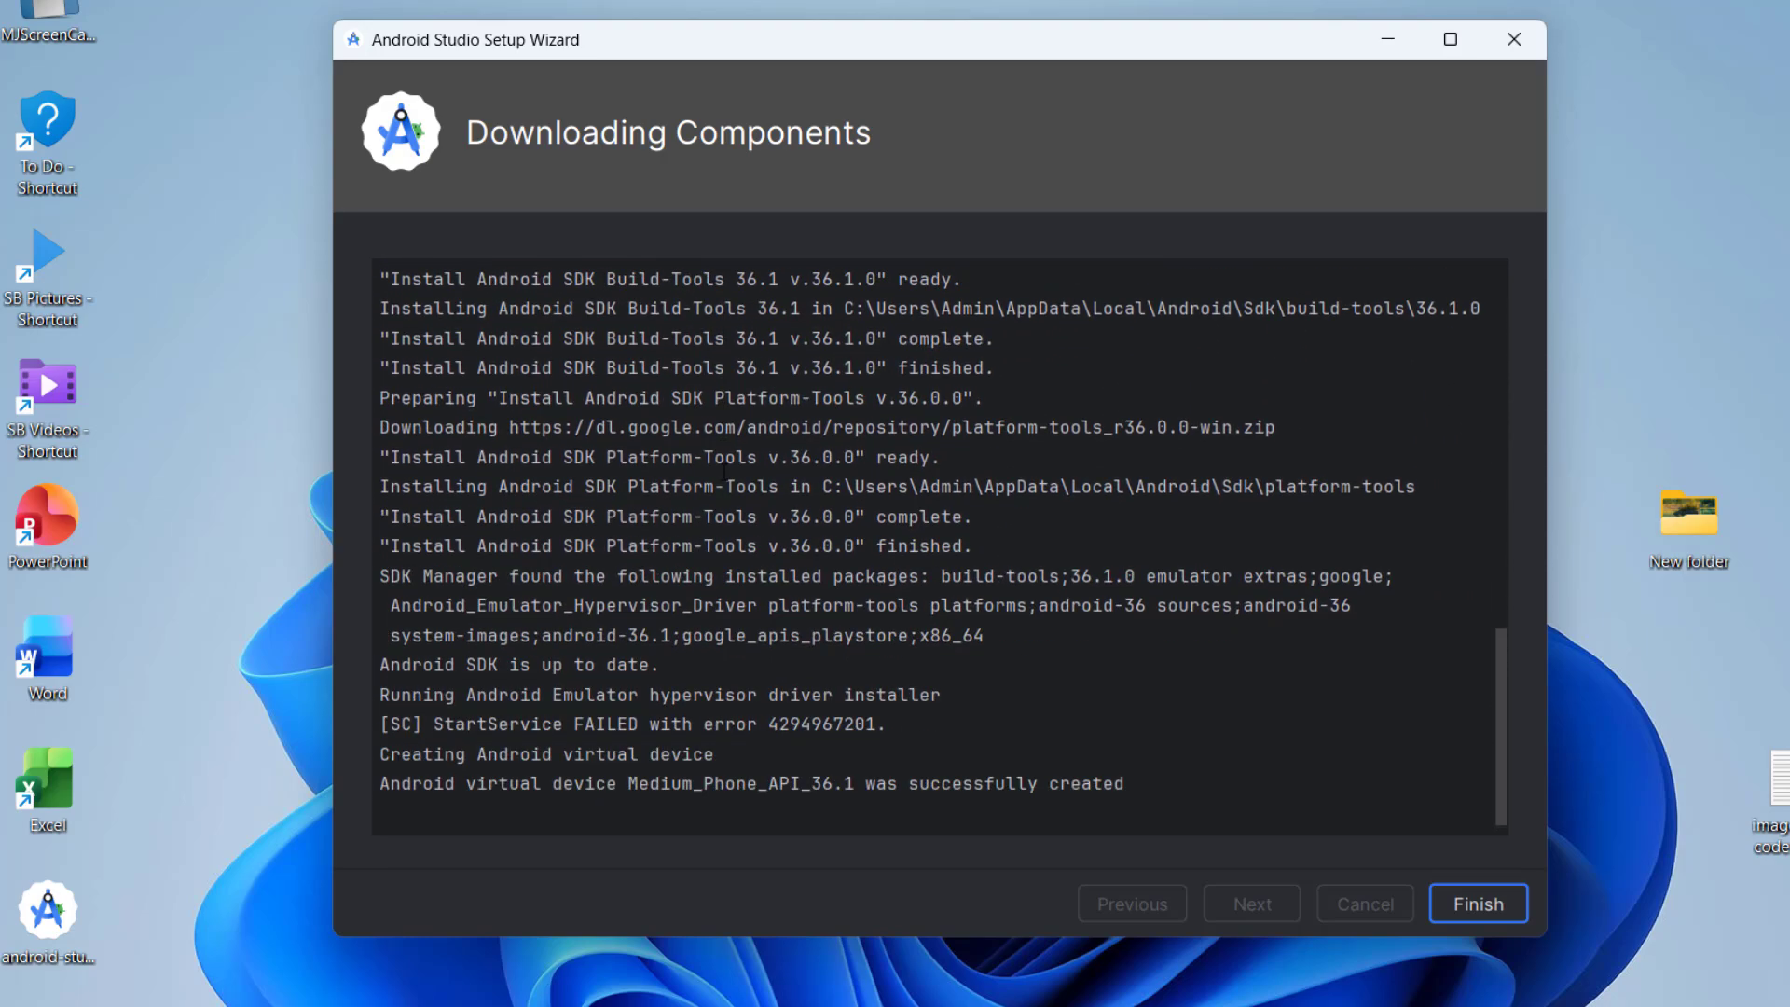
click(1470, 905)
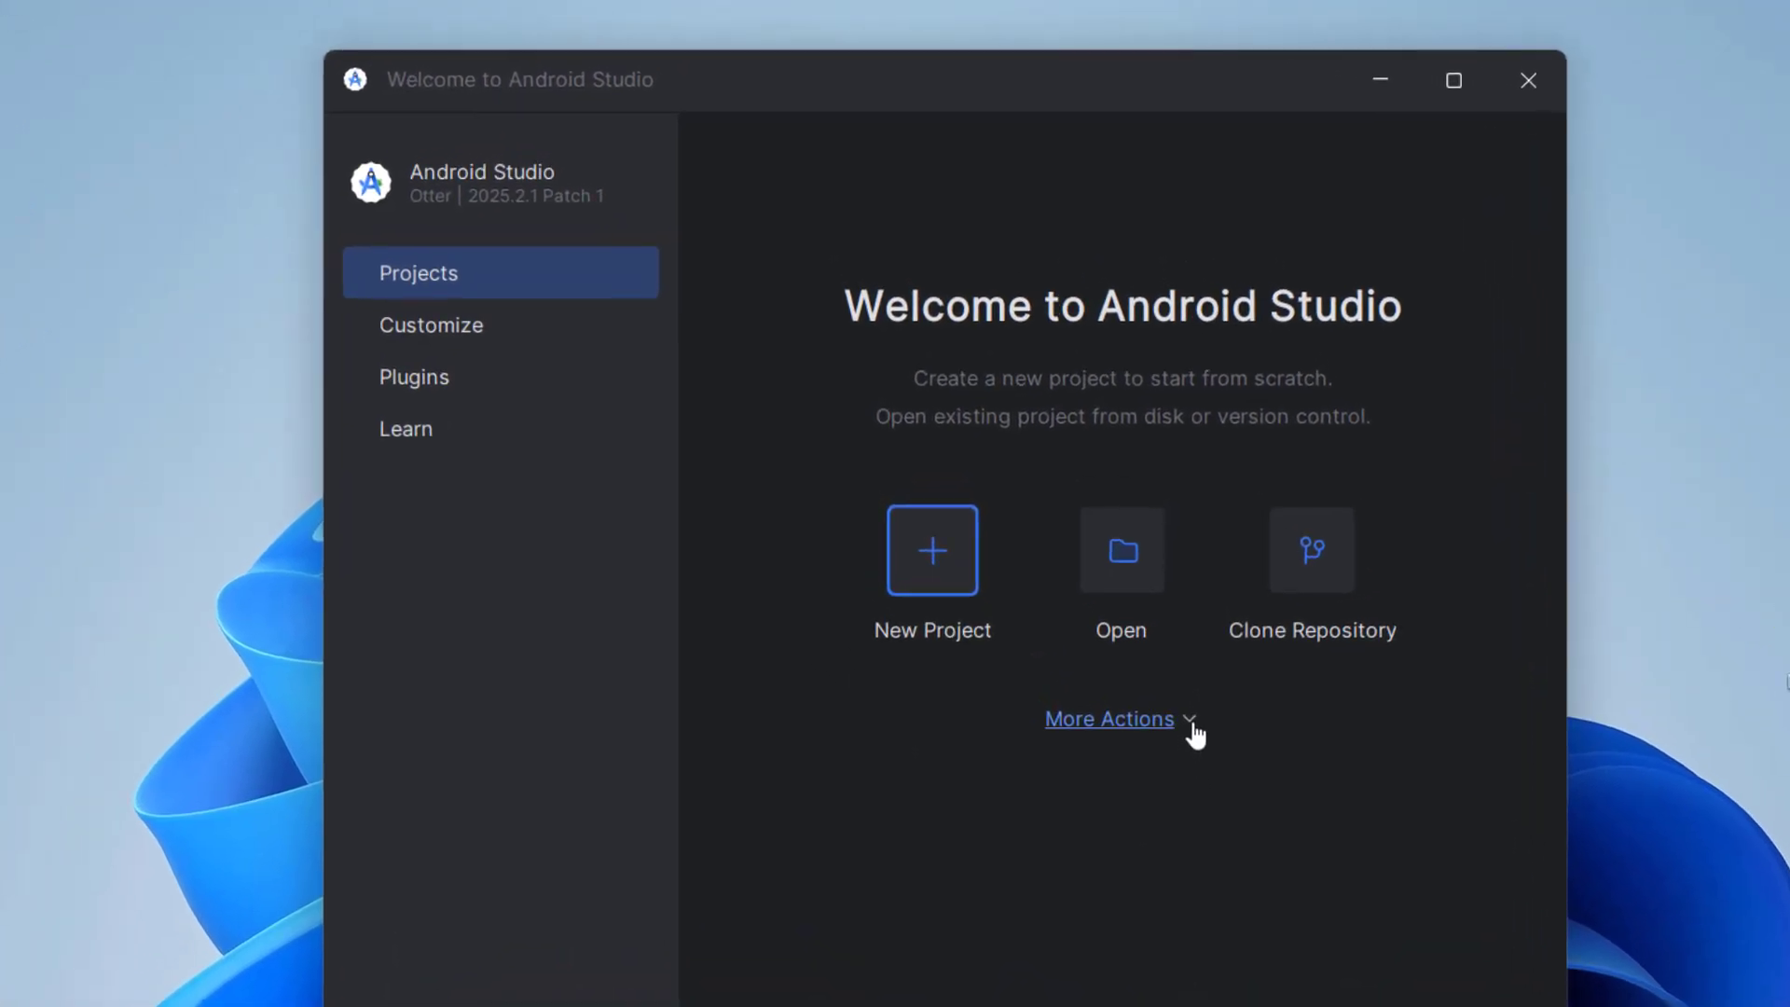
Step: Open Virtual Device Manager from More Actions and allow adb.exe through the firewall
click(1192, 724)
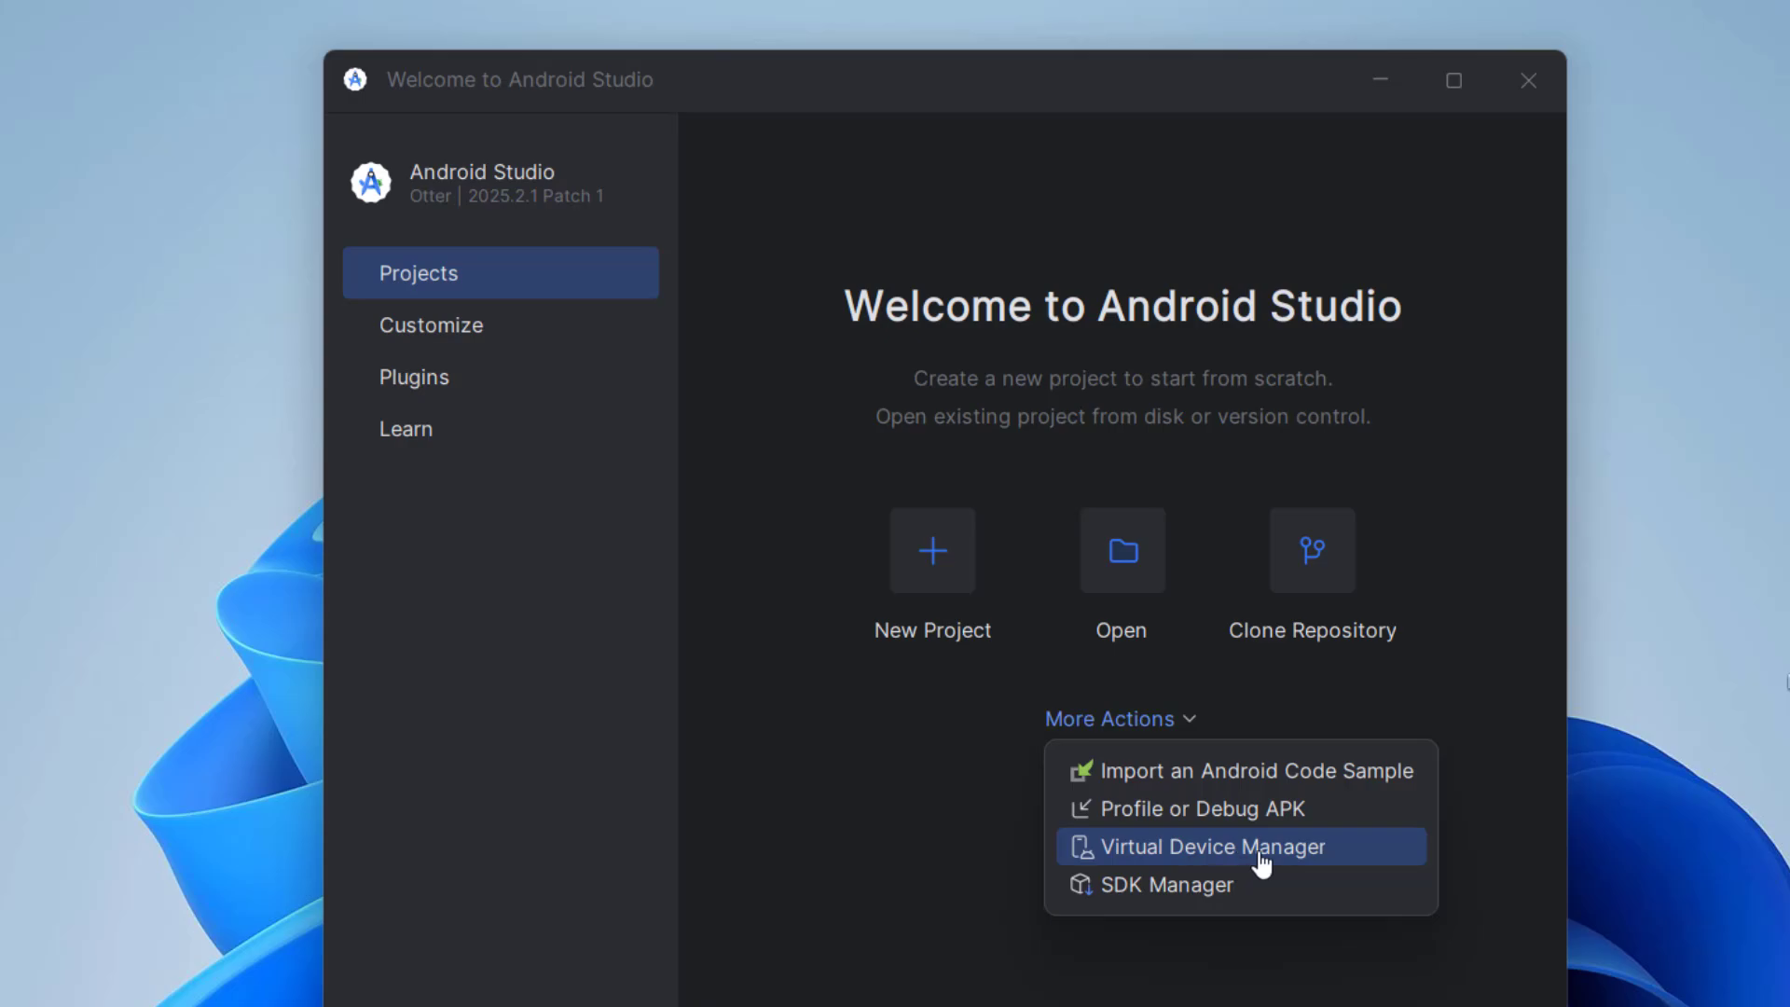
click(1234, 850)
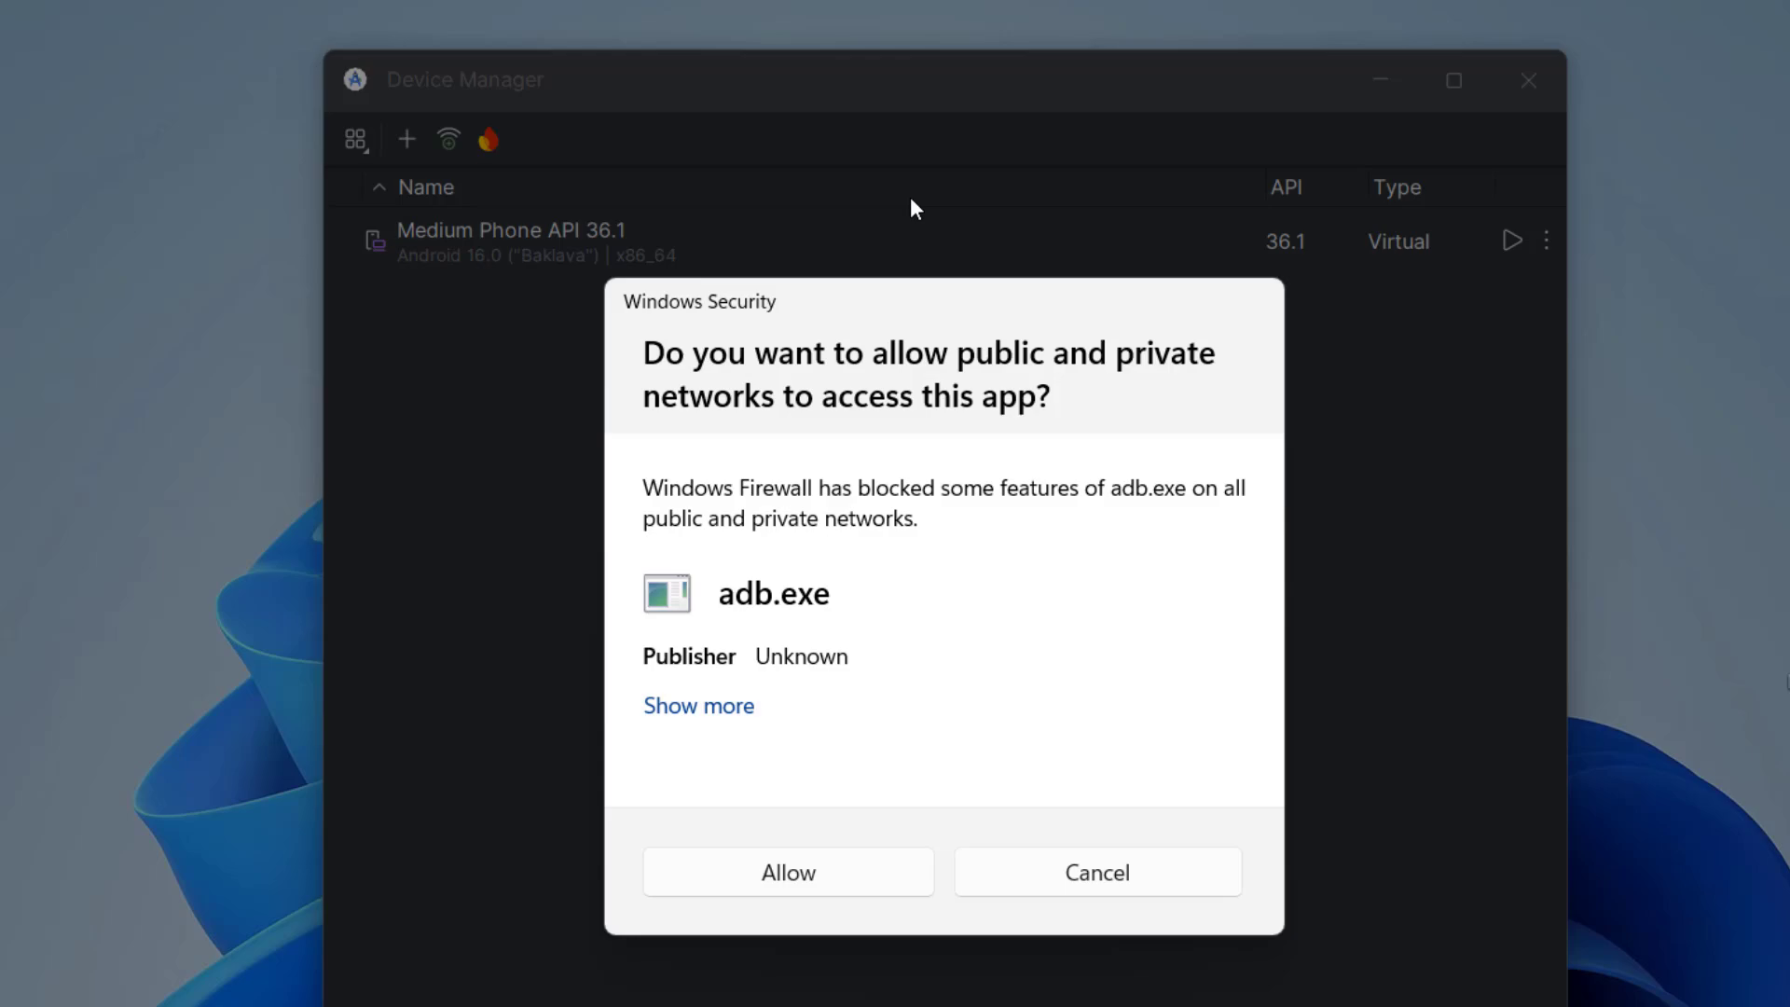
click(788, 871)
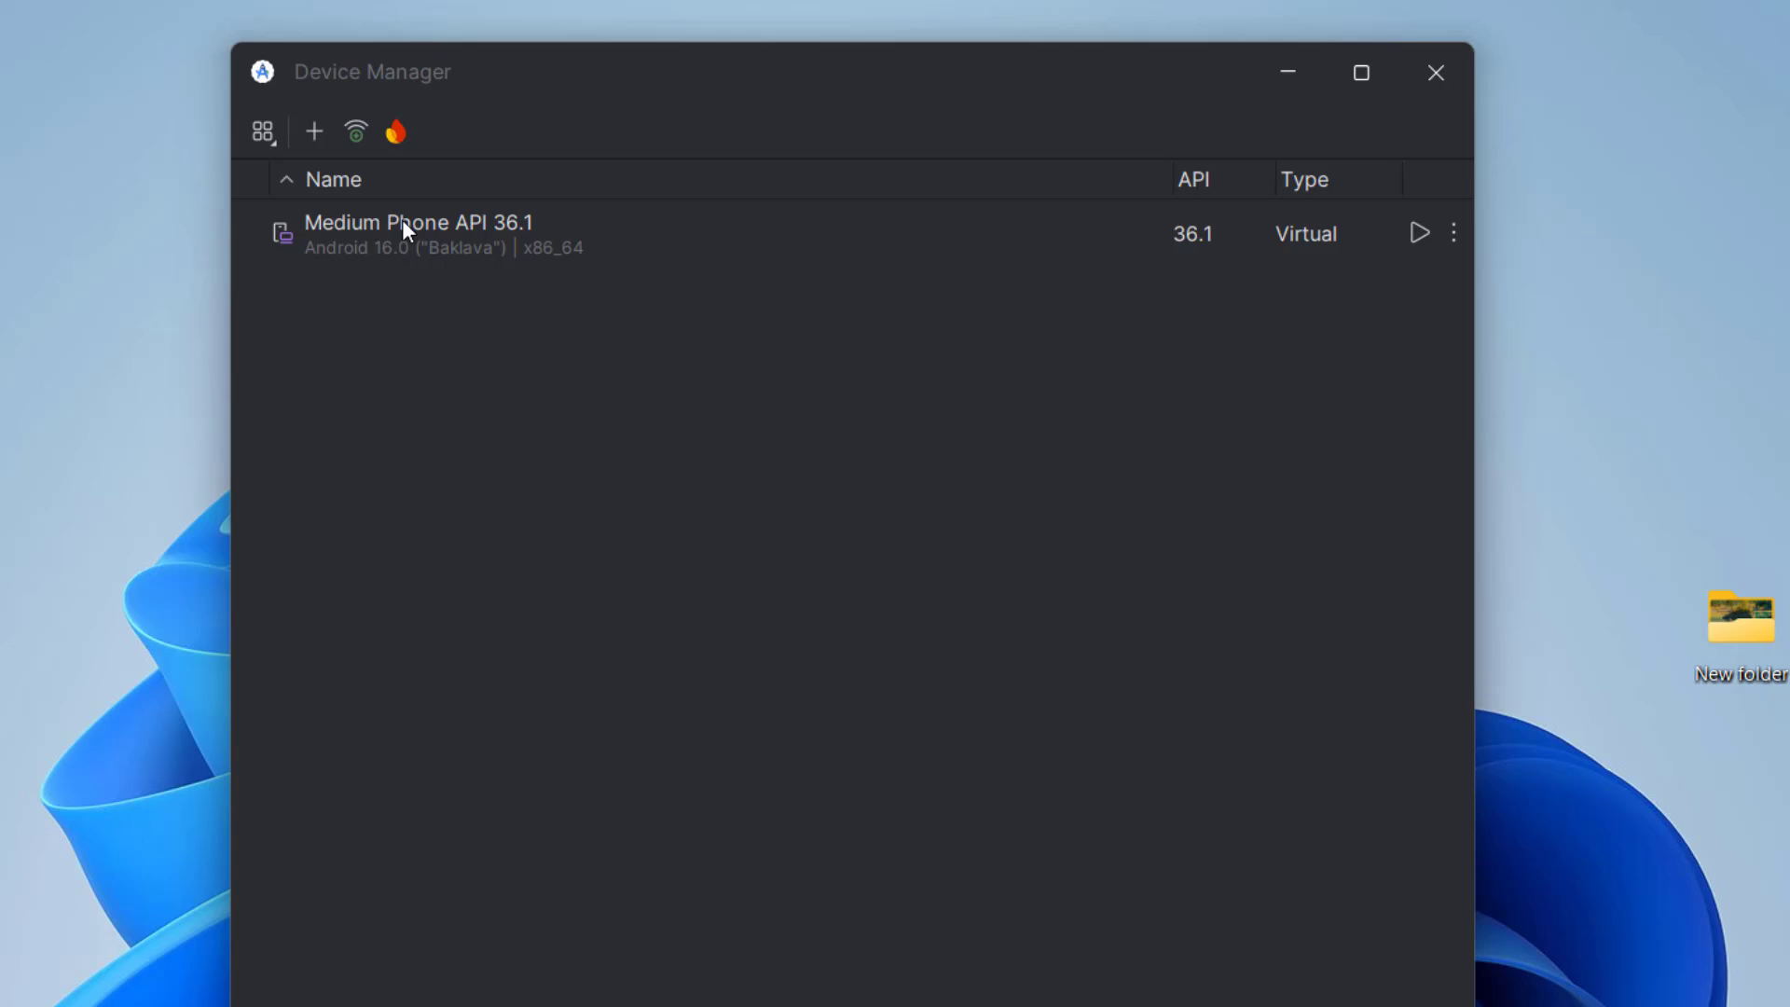
Step: Pick the TV Television (1080p) profile and download the Android TV Intel x86 Atom API 36.0 image
click(316, 131)
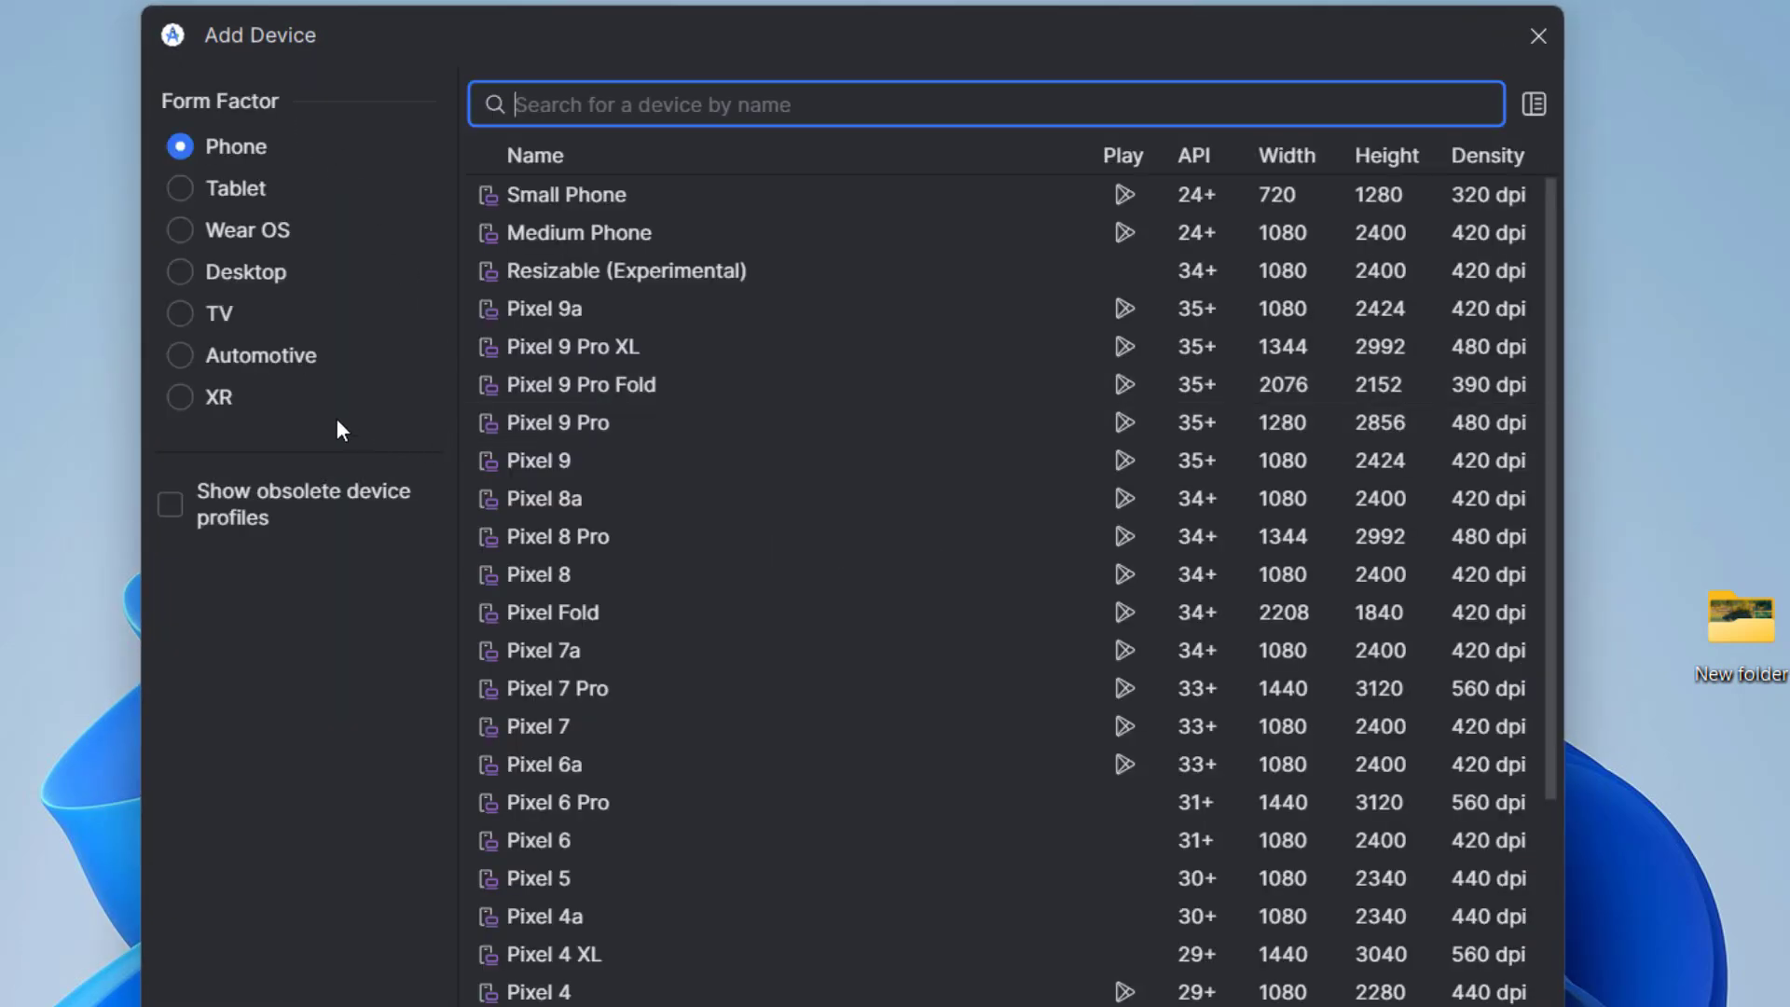
click(177, 313)
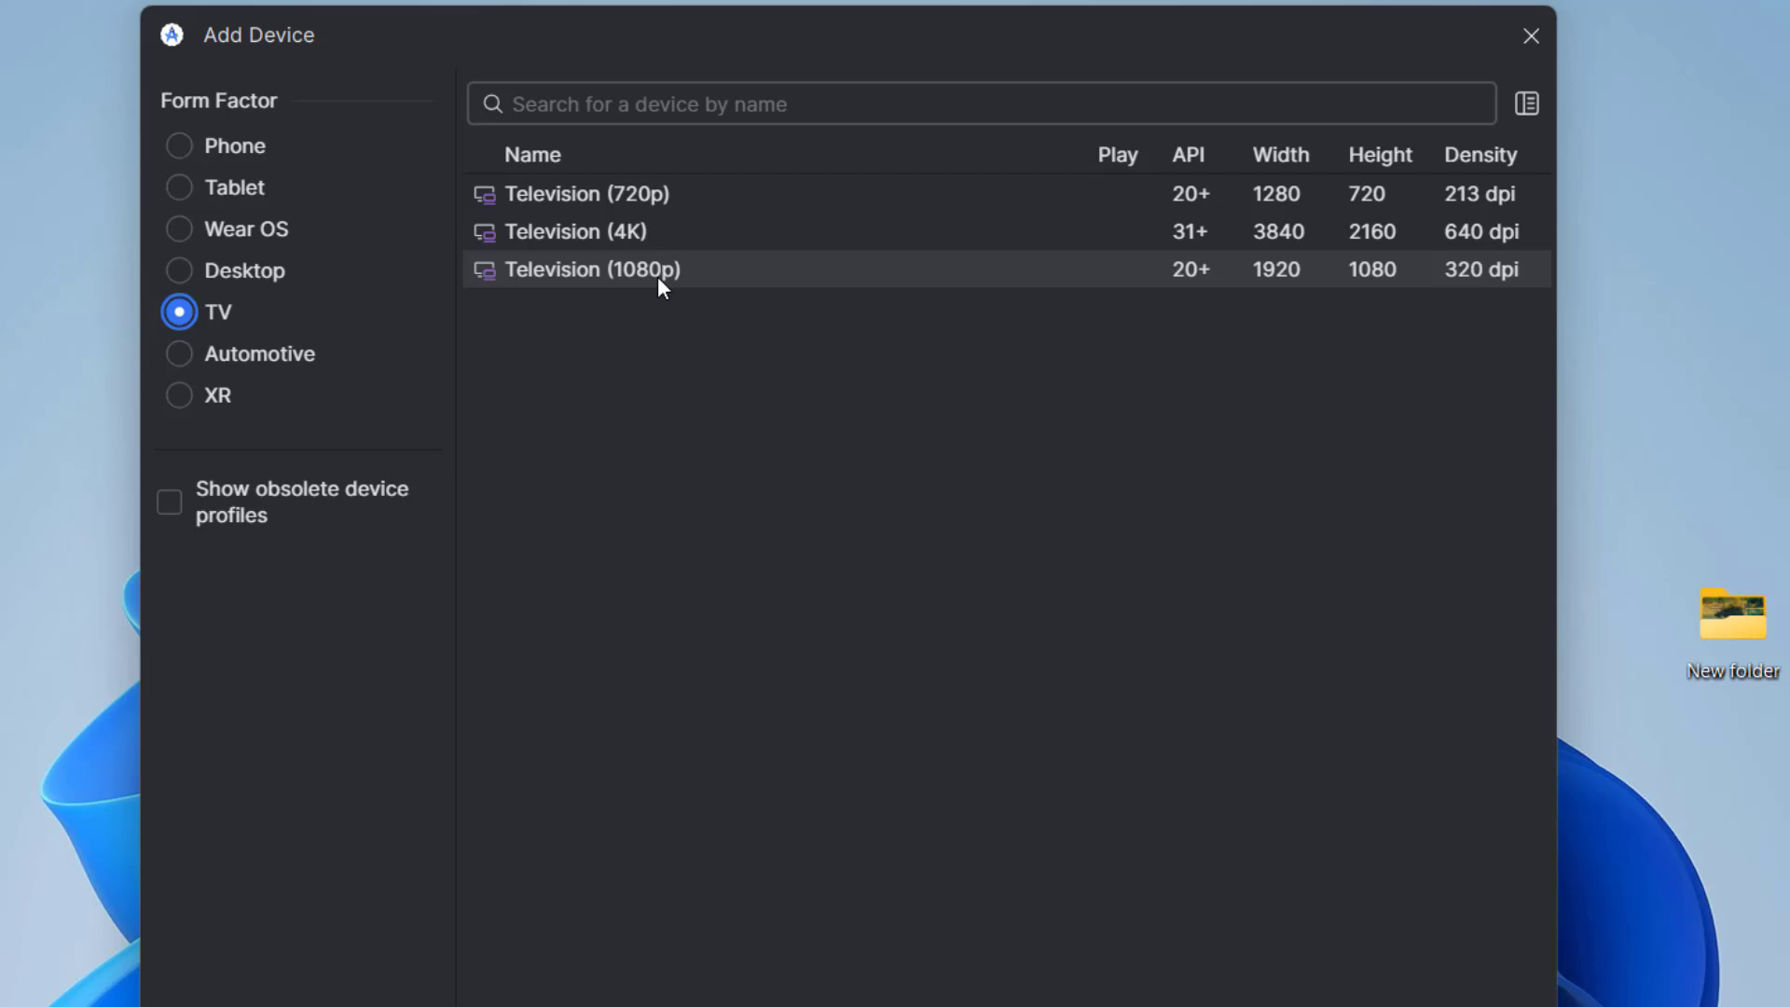
click(606, 251)
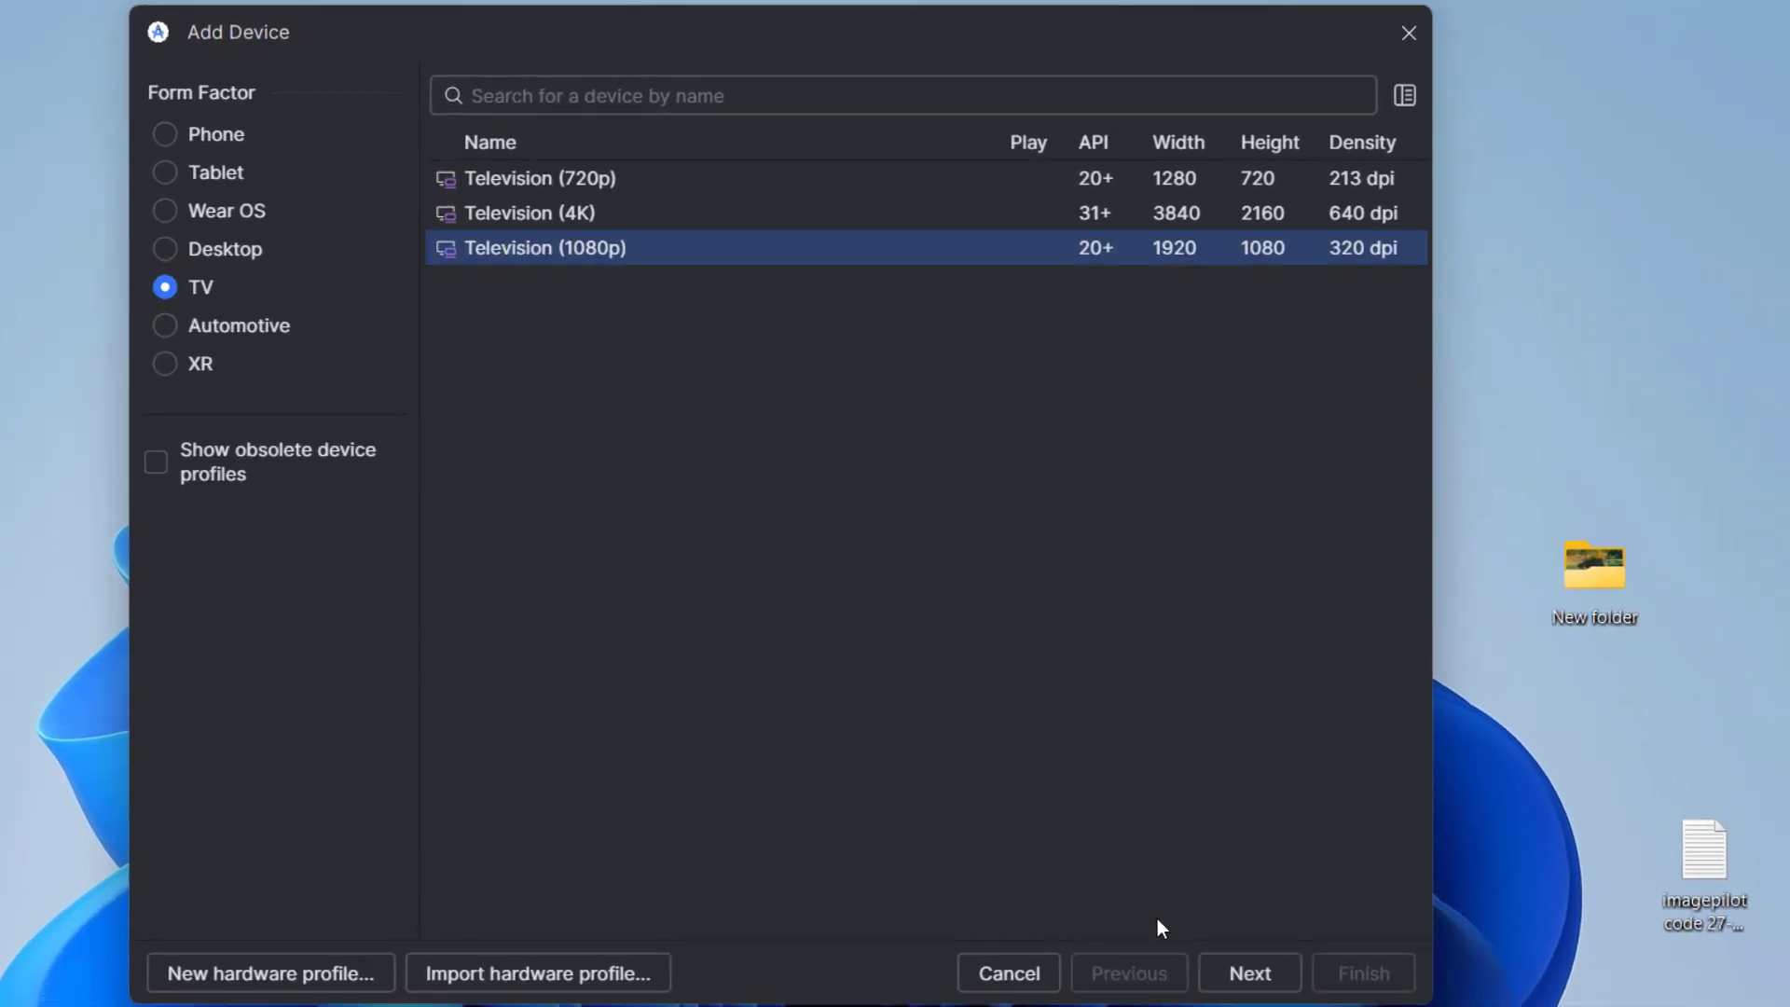
click(1250, 971)
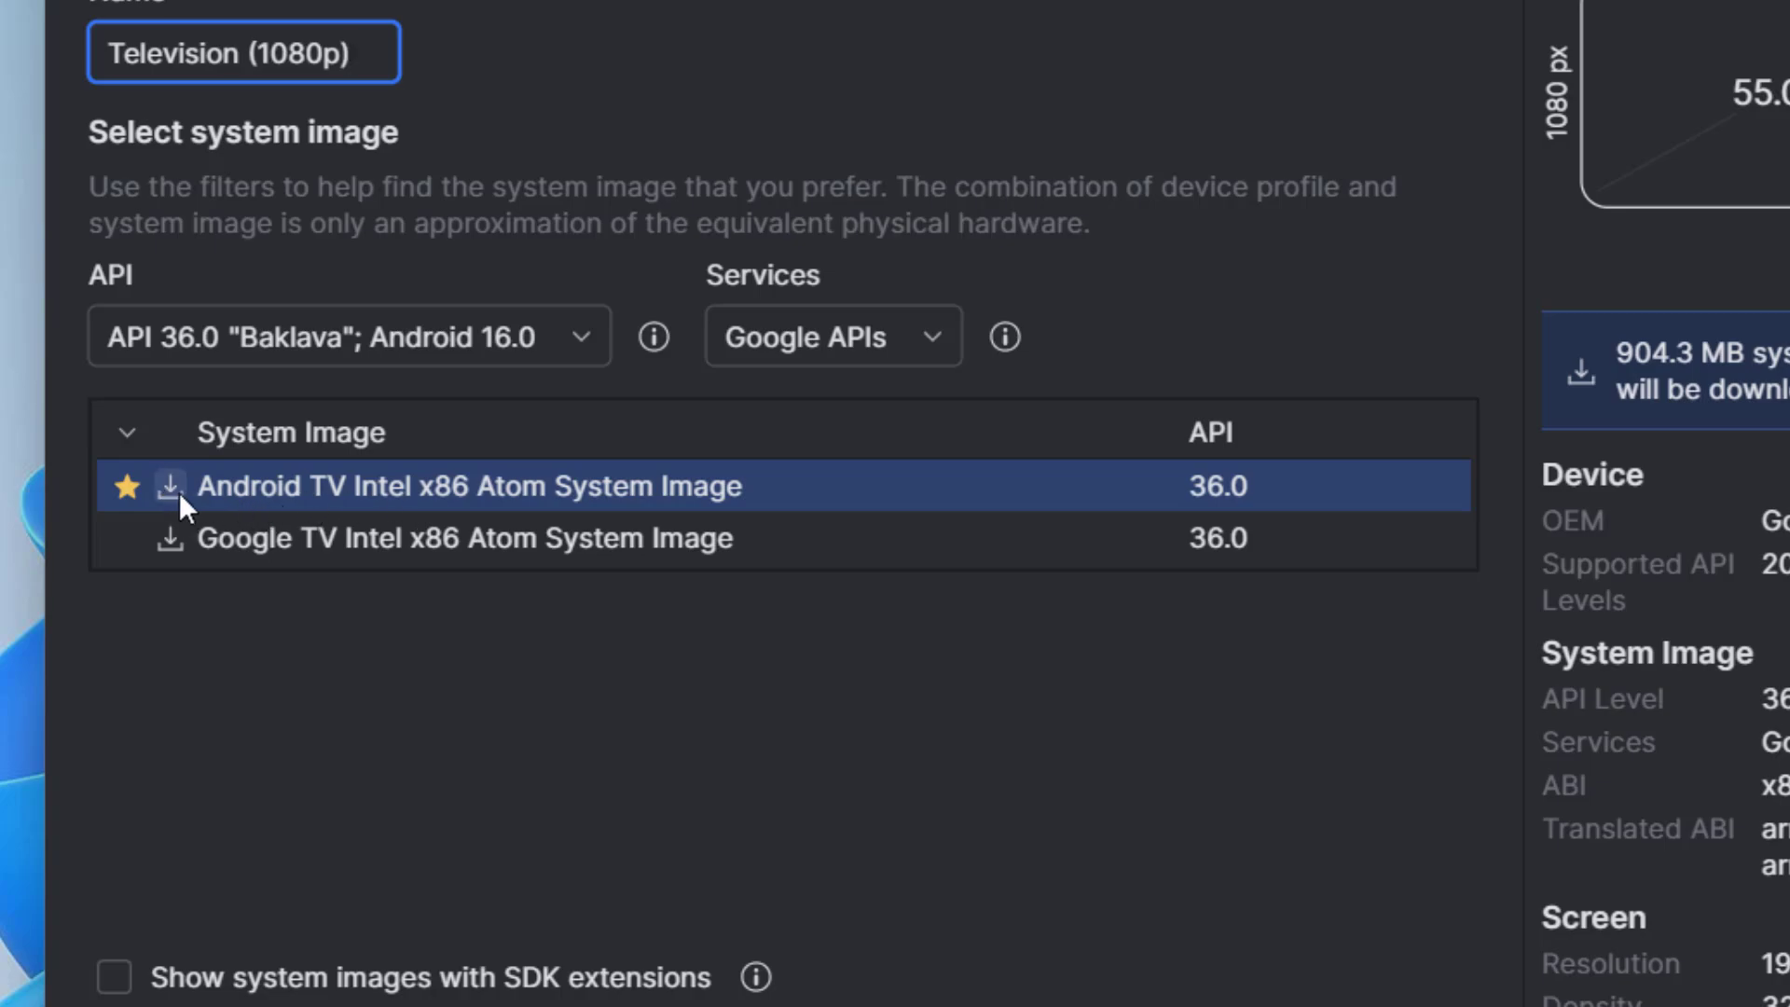
click(172, 487)
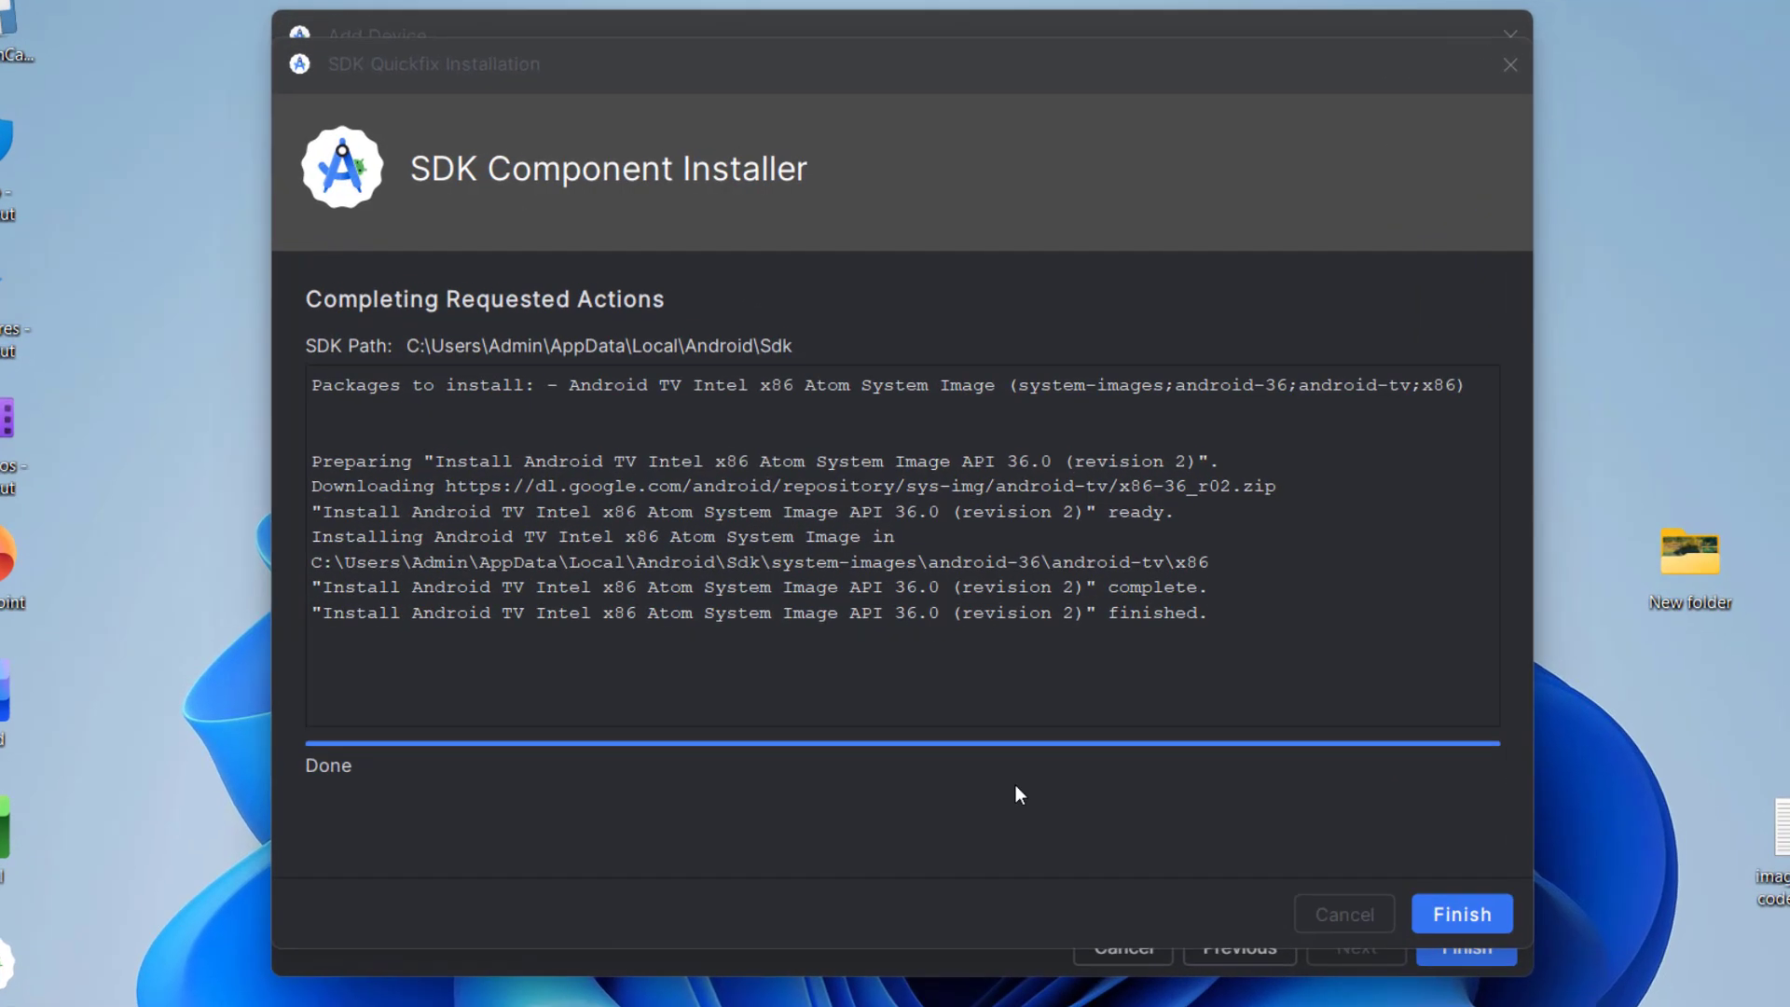
click(1478, 934)
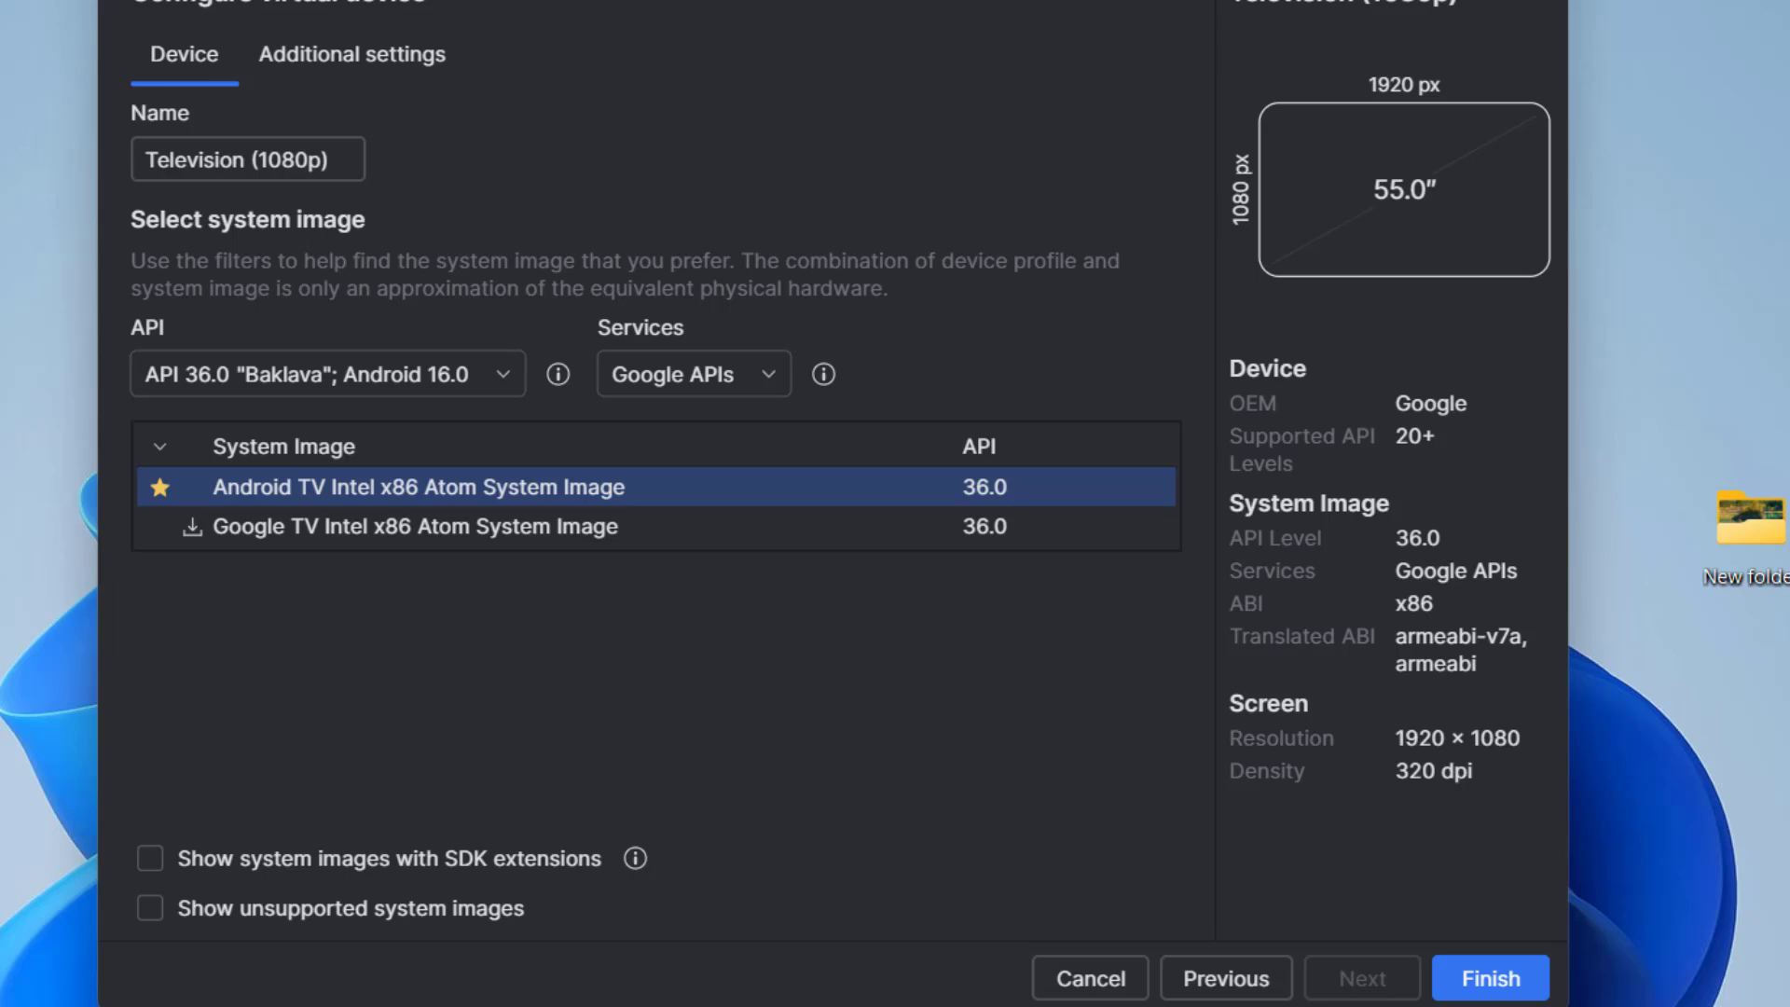
Step: Finish the Television (1080p) device, move Device Manager aside, and launch the emulator
click(1490, 978)
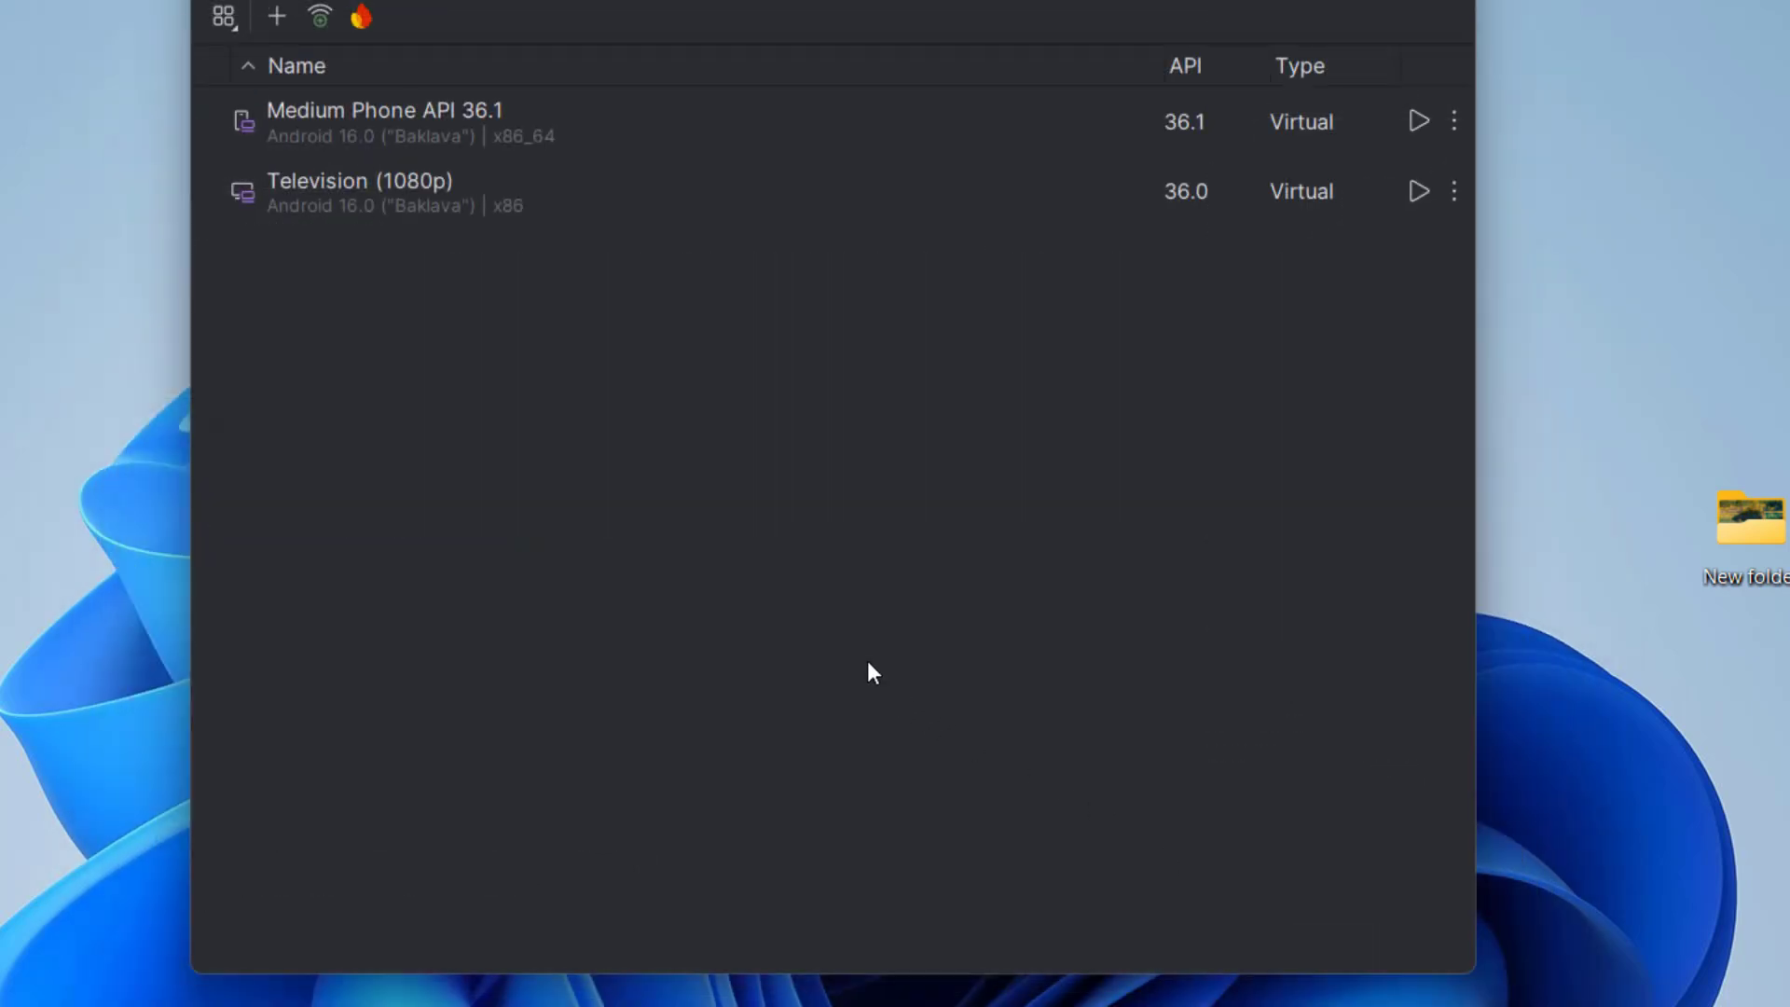
drag(743, 2, 715, 38)
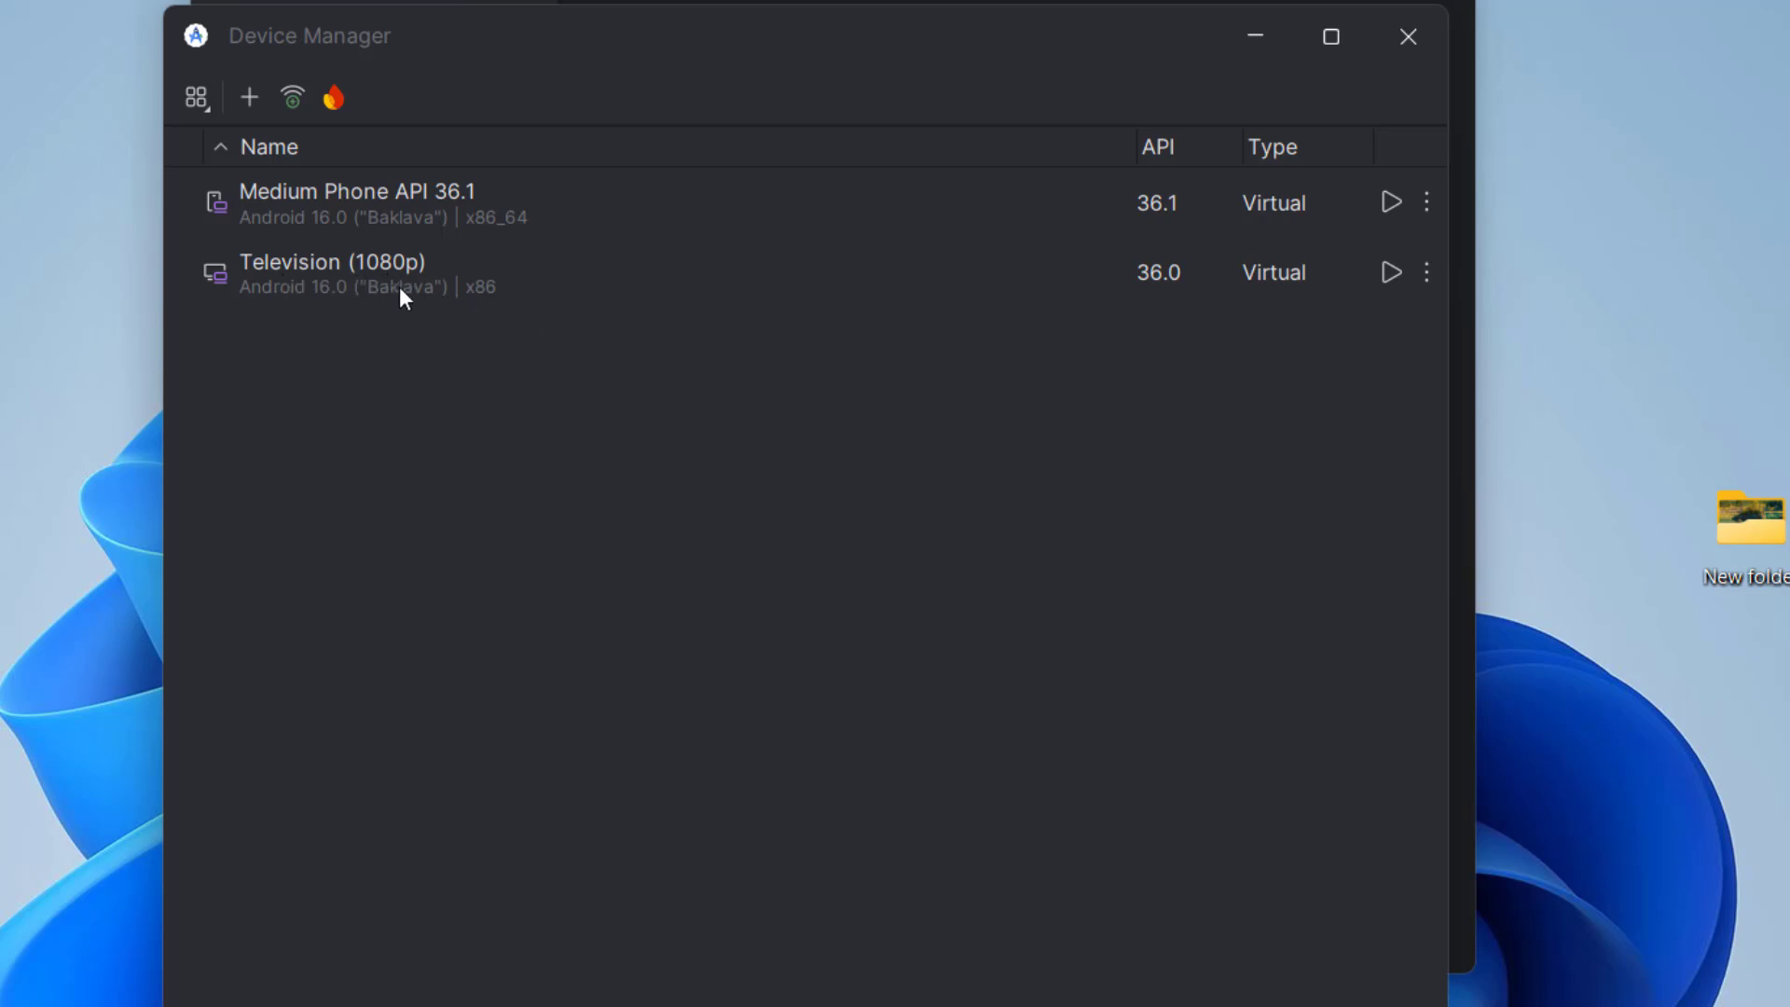
click(1390, 273)
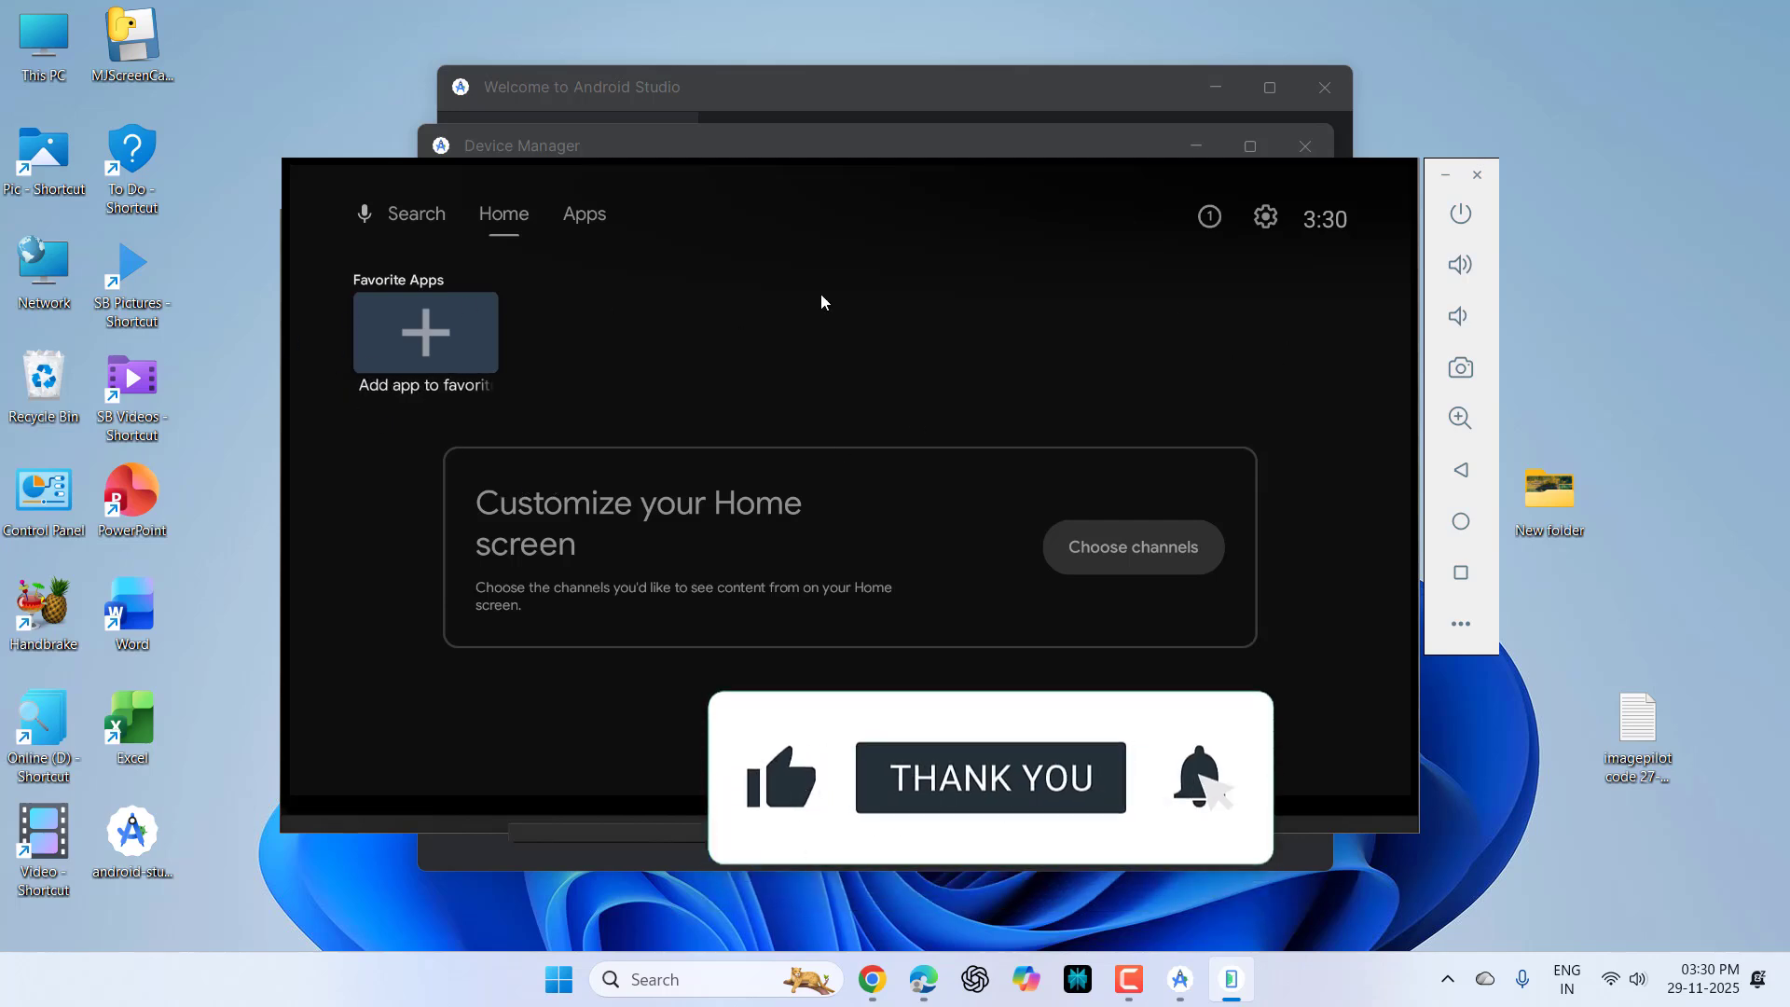
Step: Add YouTube, Play Store and Live TV to the Favorite Apps row
click(408, 325)
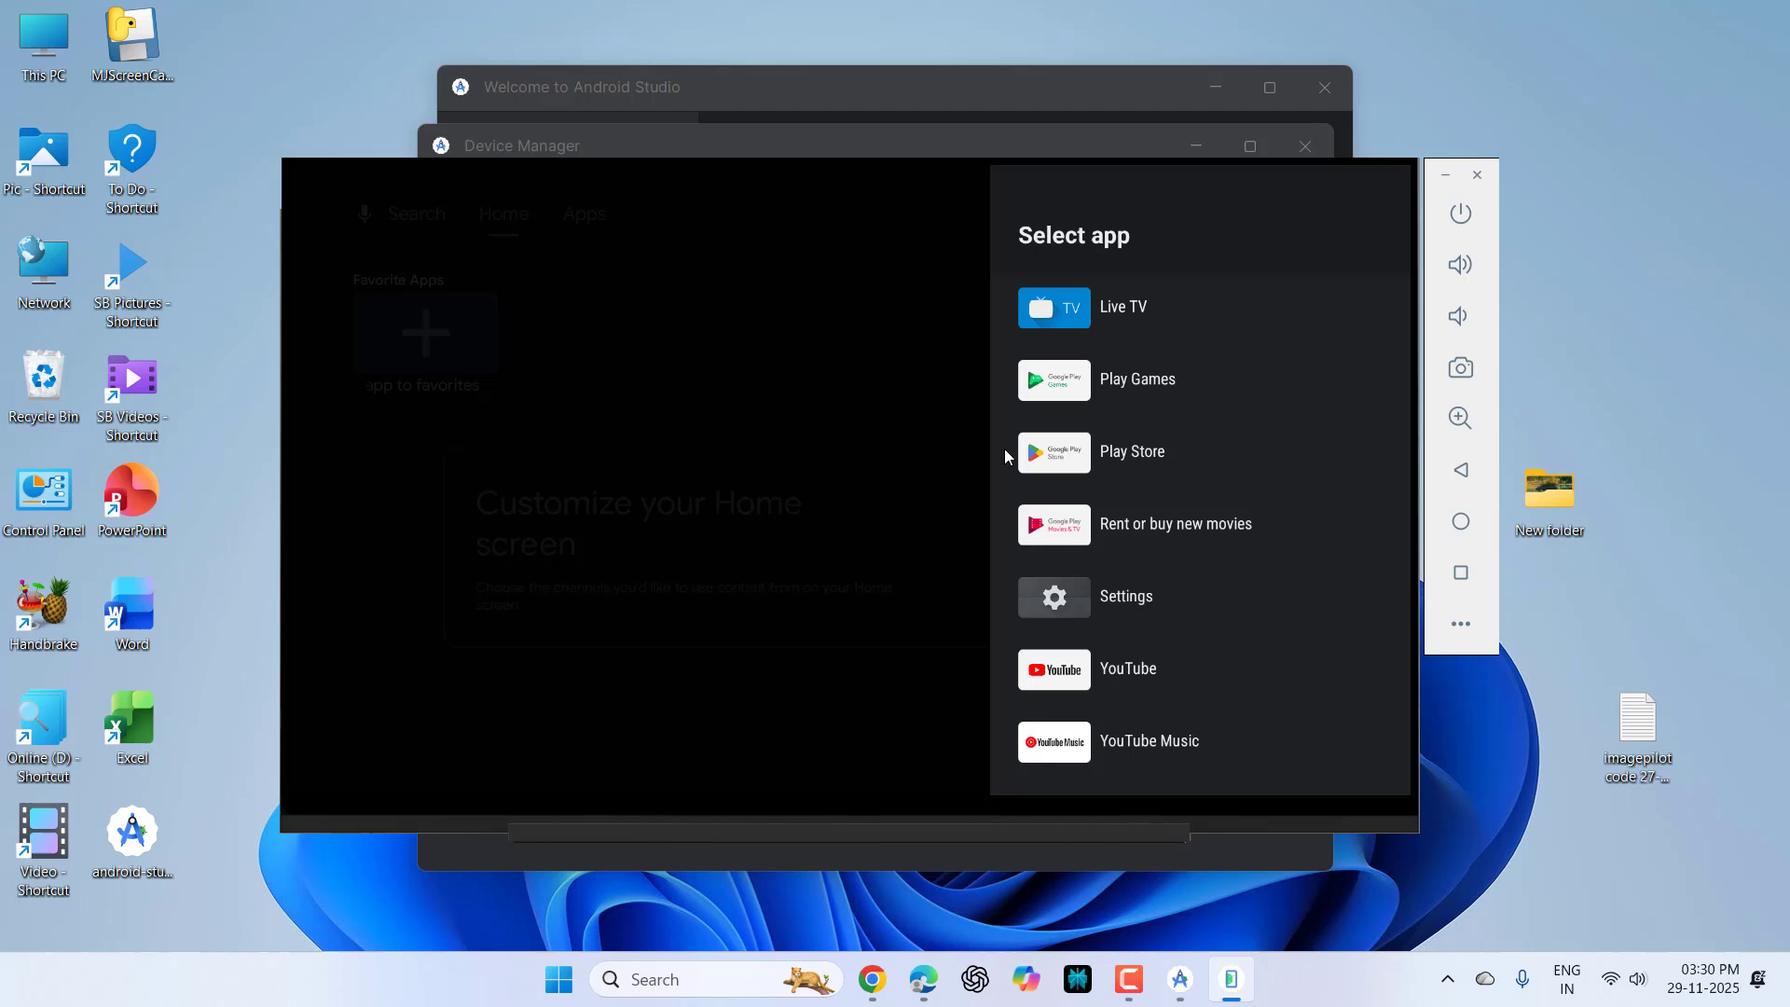
click(1097, 675)
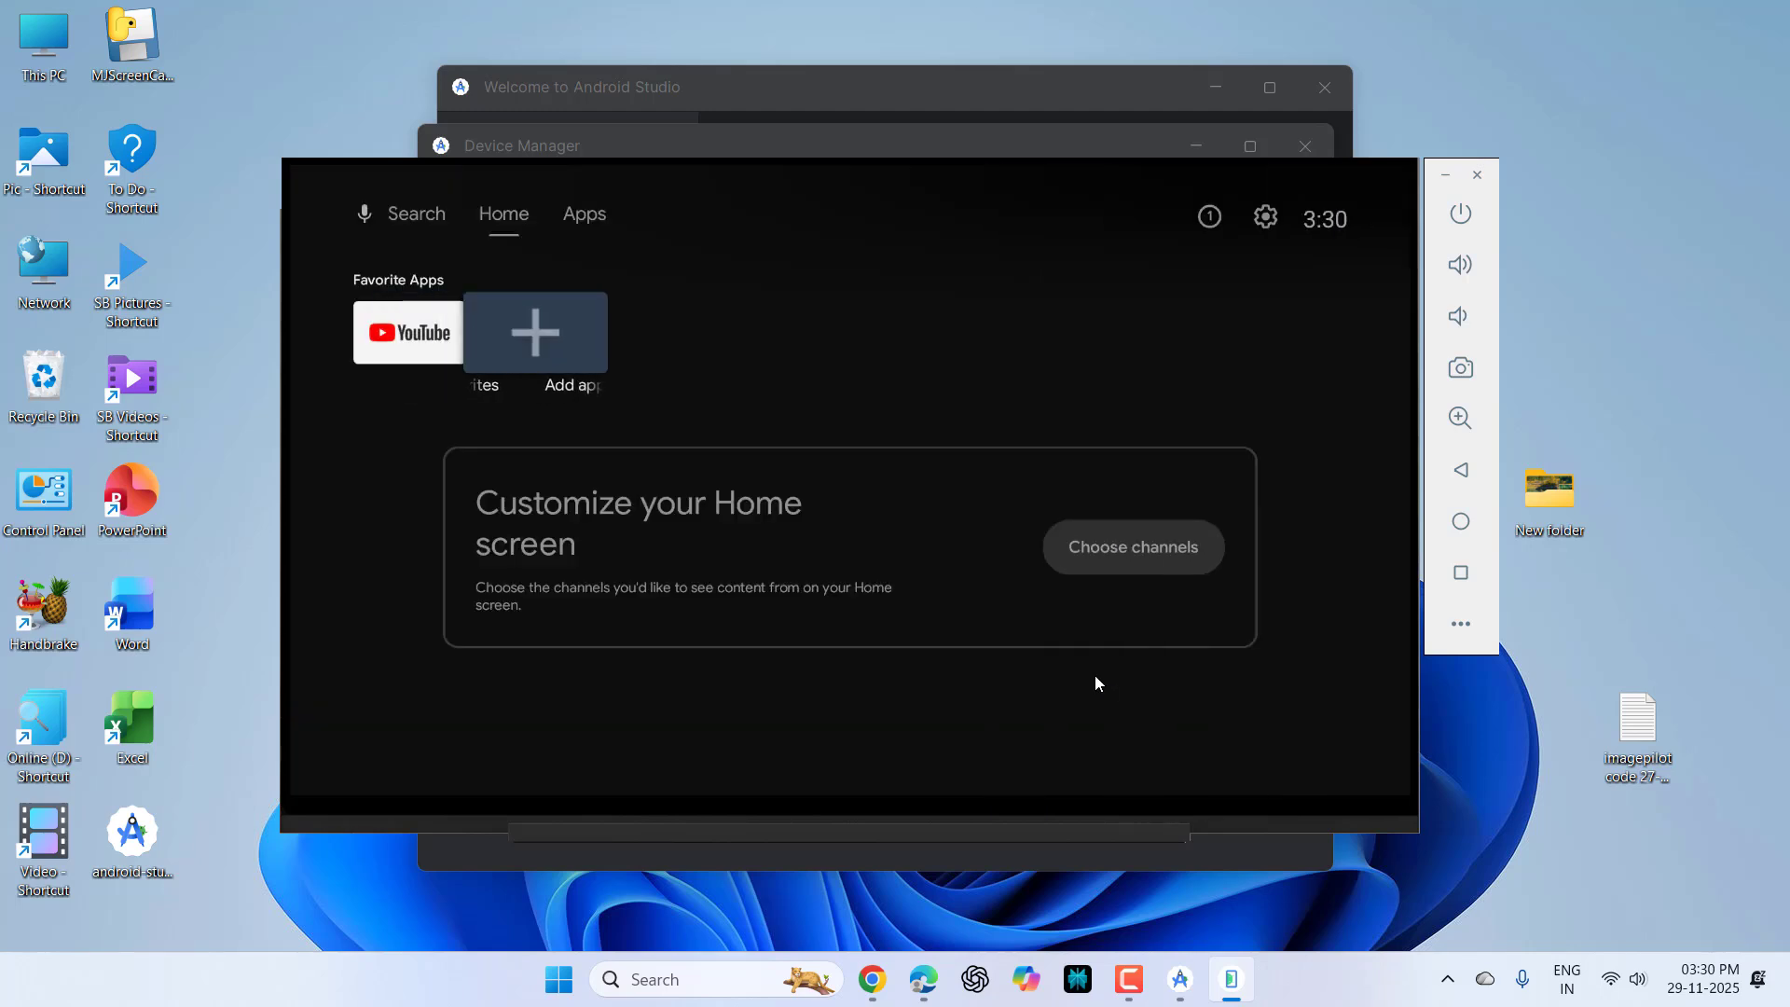
click(559, 346)
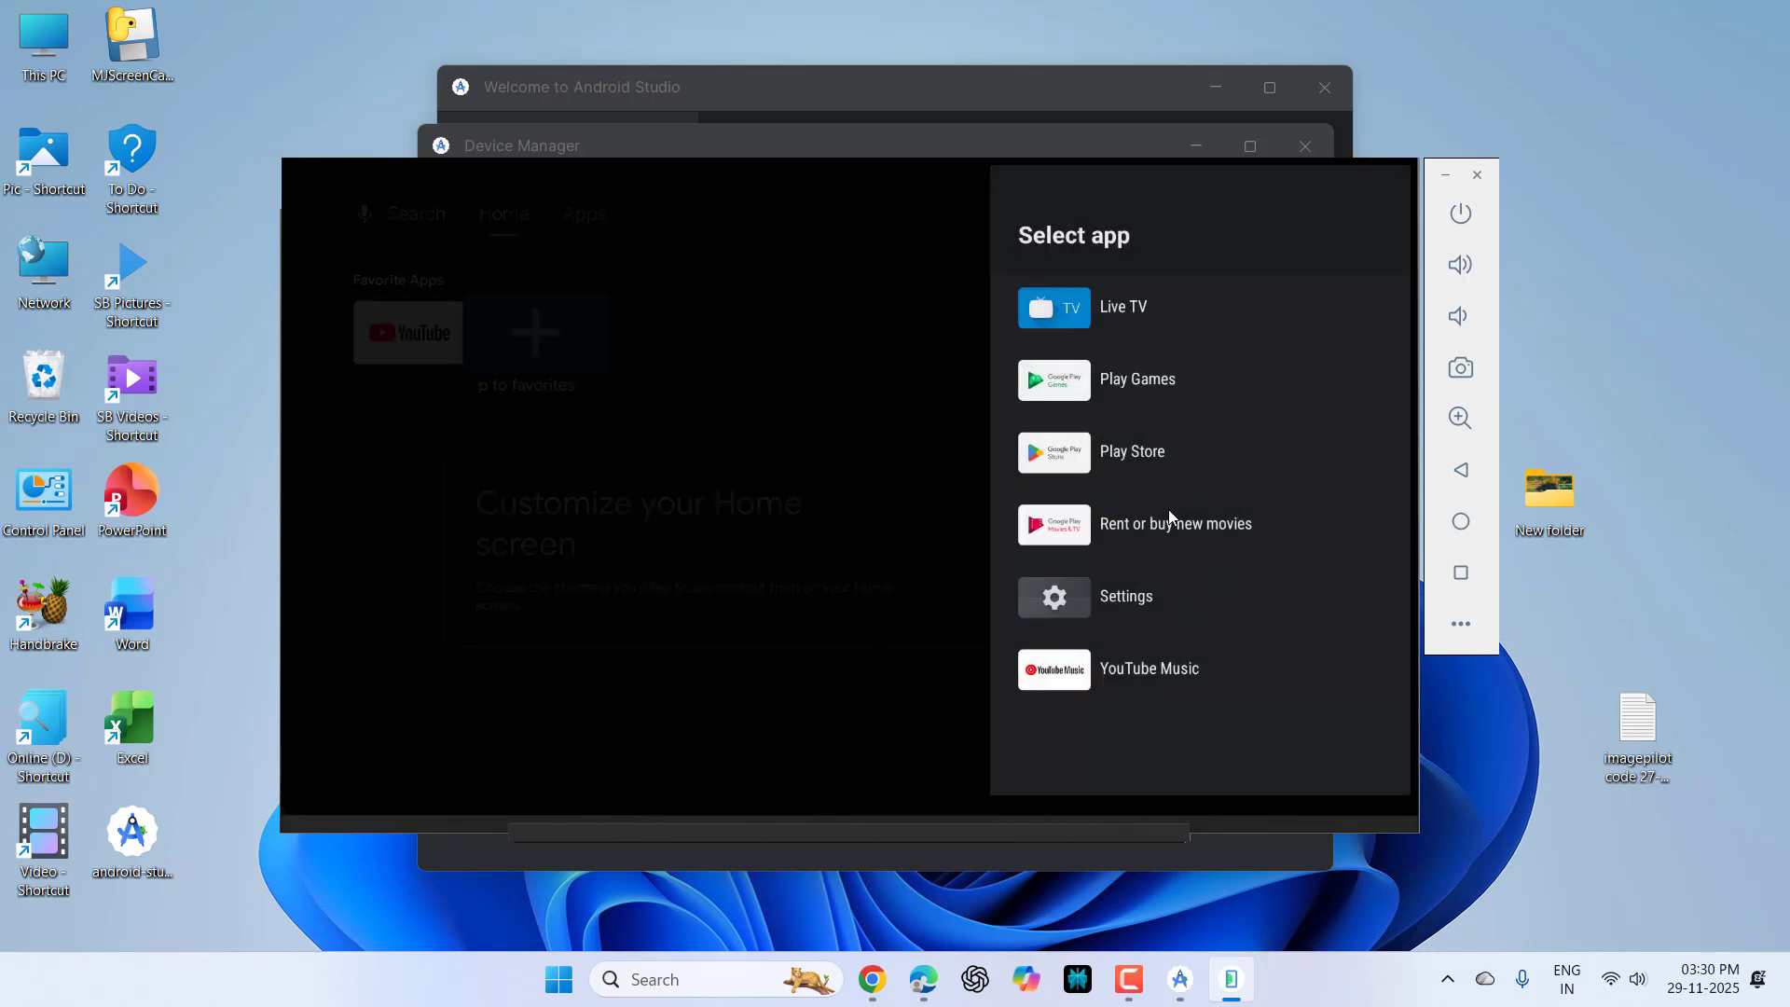
click(1077, 456)
click(645, 351)
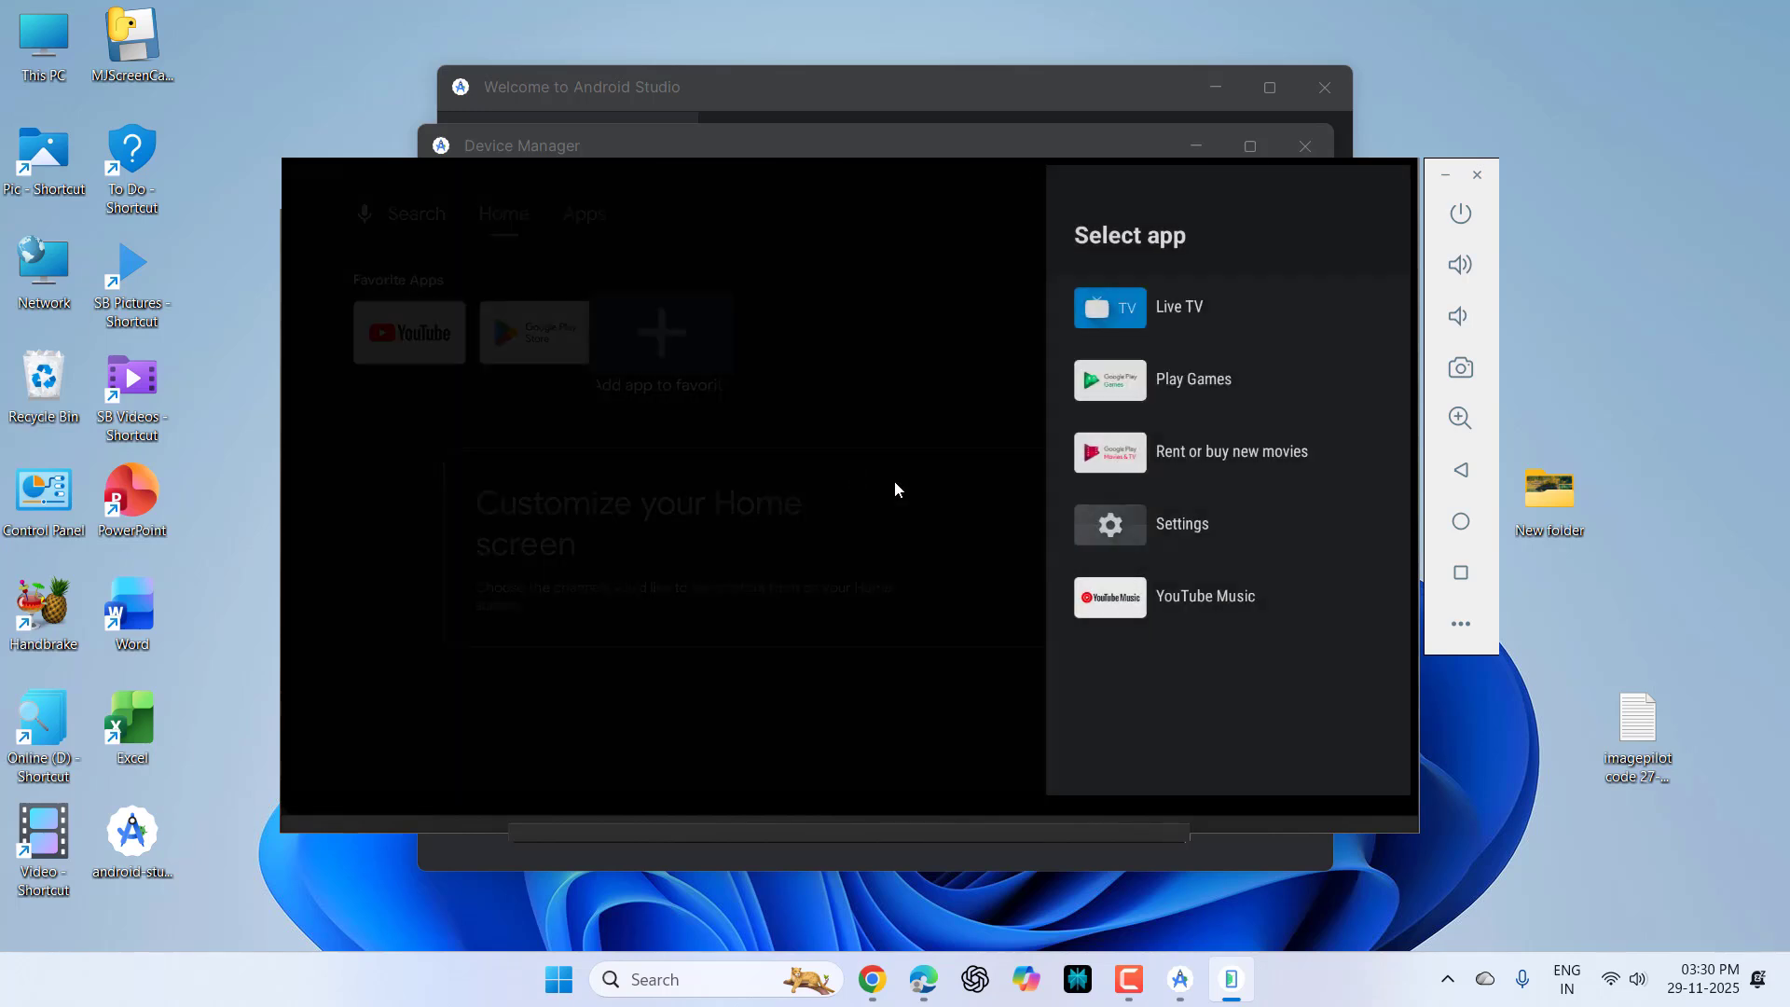
click(1074, 307)
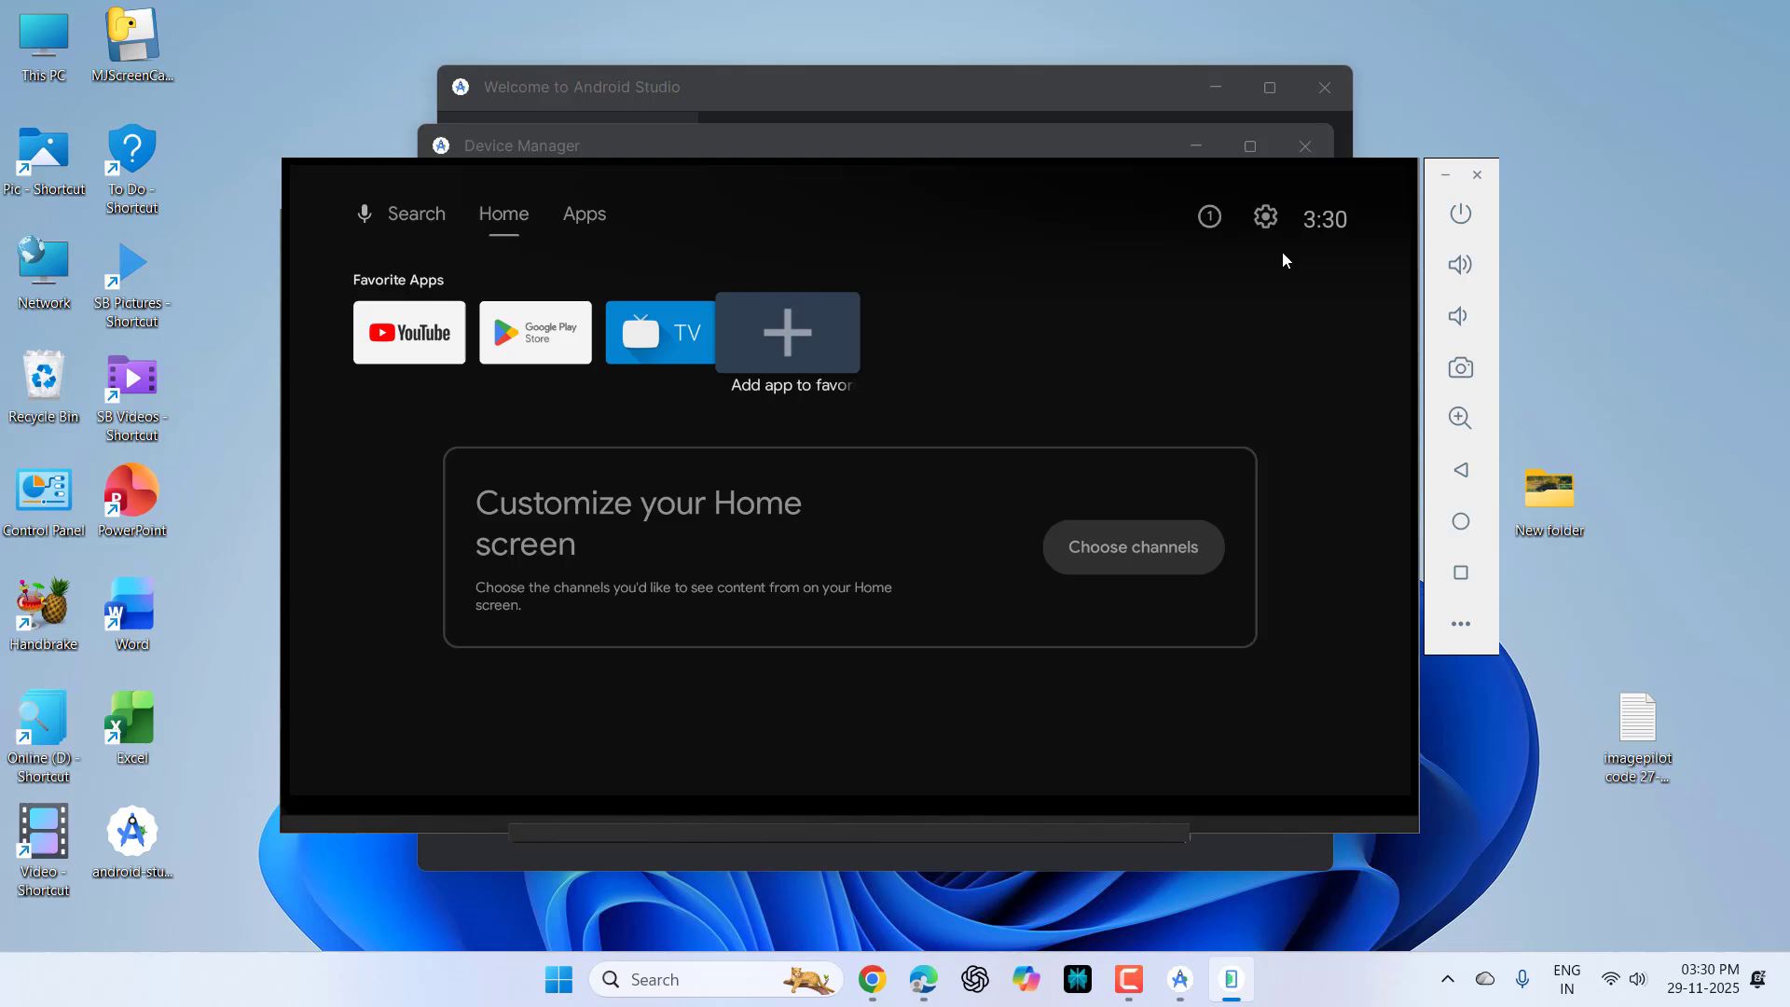
Step: Check the Network & Internet settings, then return to the TV home screen
click(1266, 217)
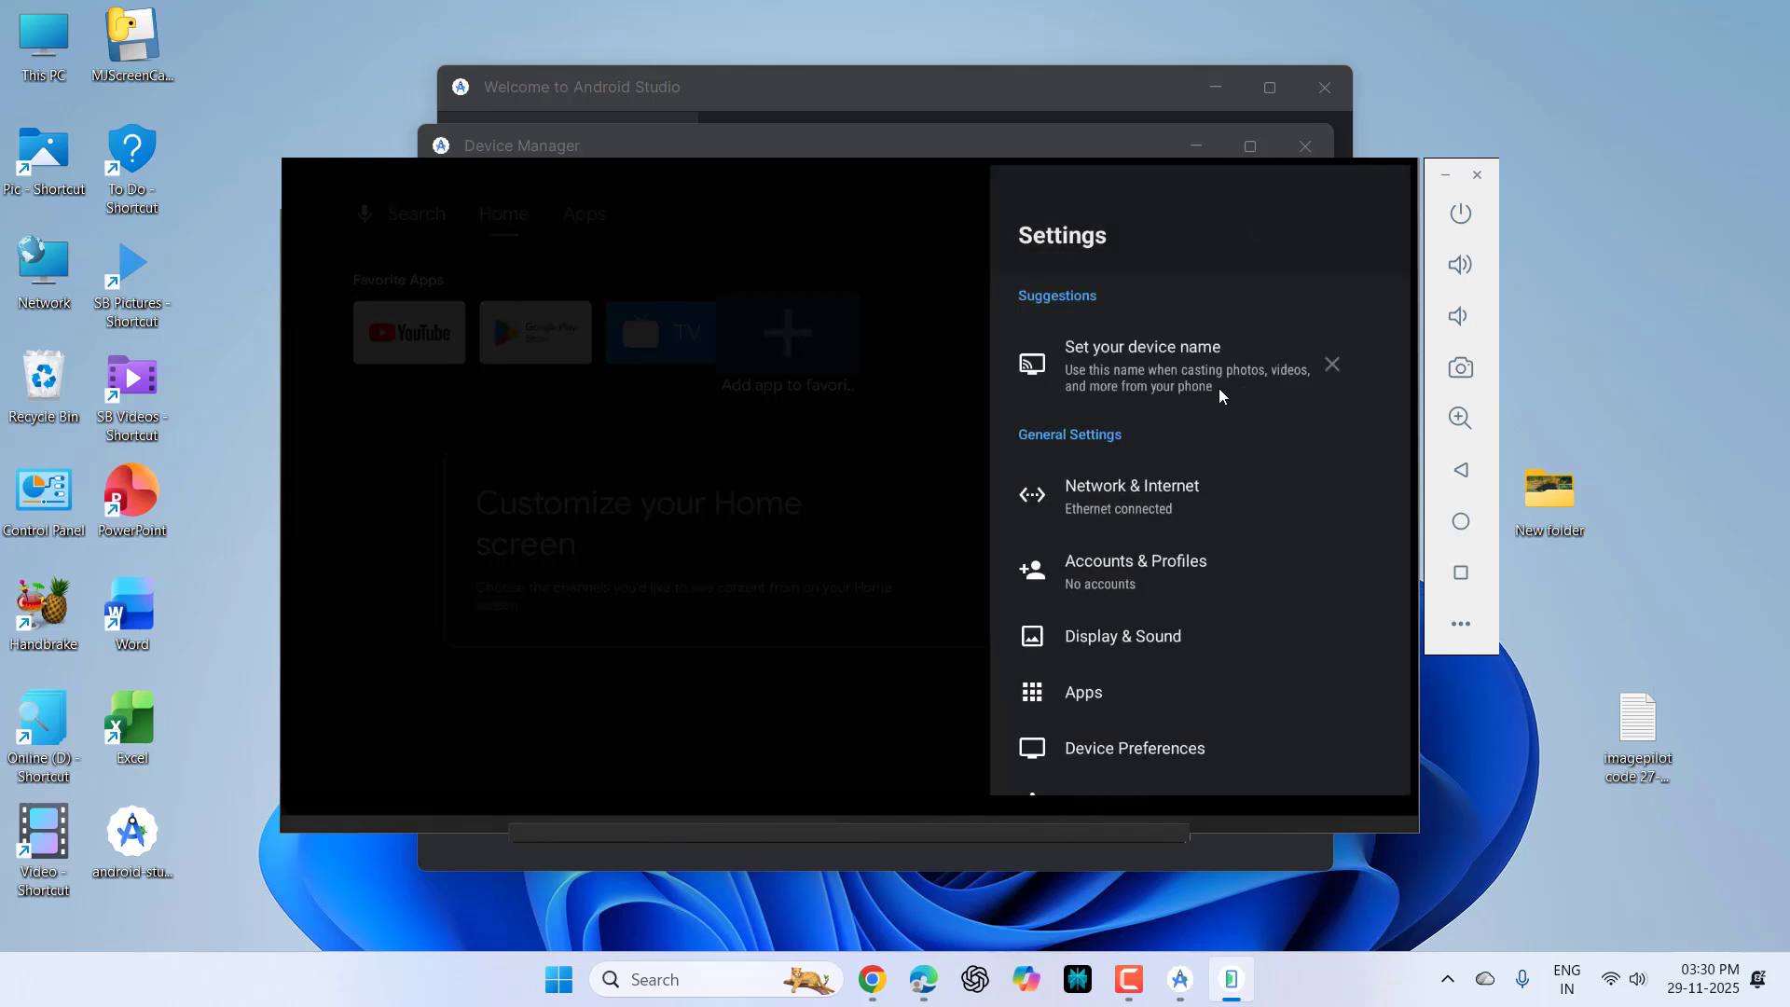
scroll(1218, 388, down, 2)
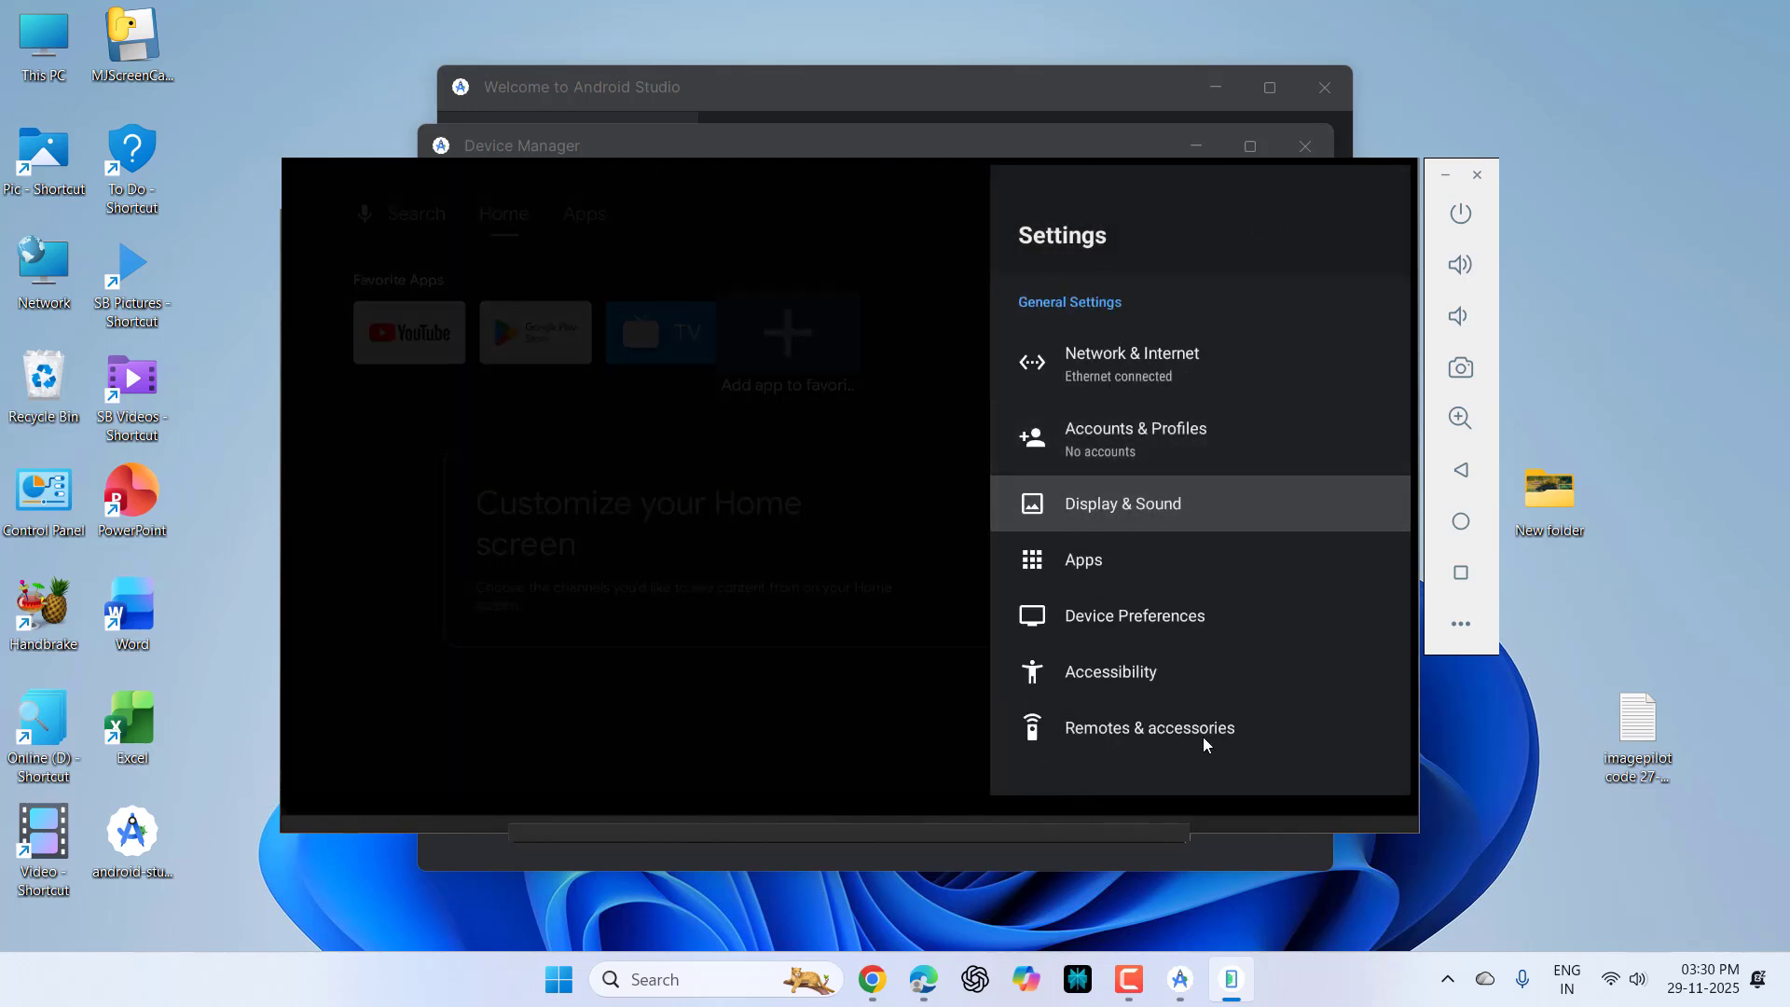
scroll(1170, 723, up, 2)
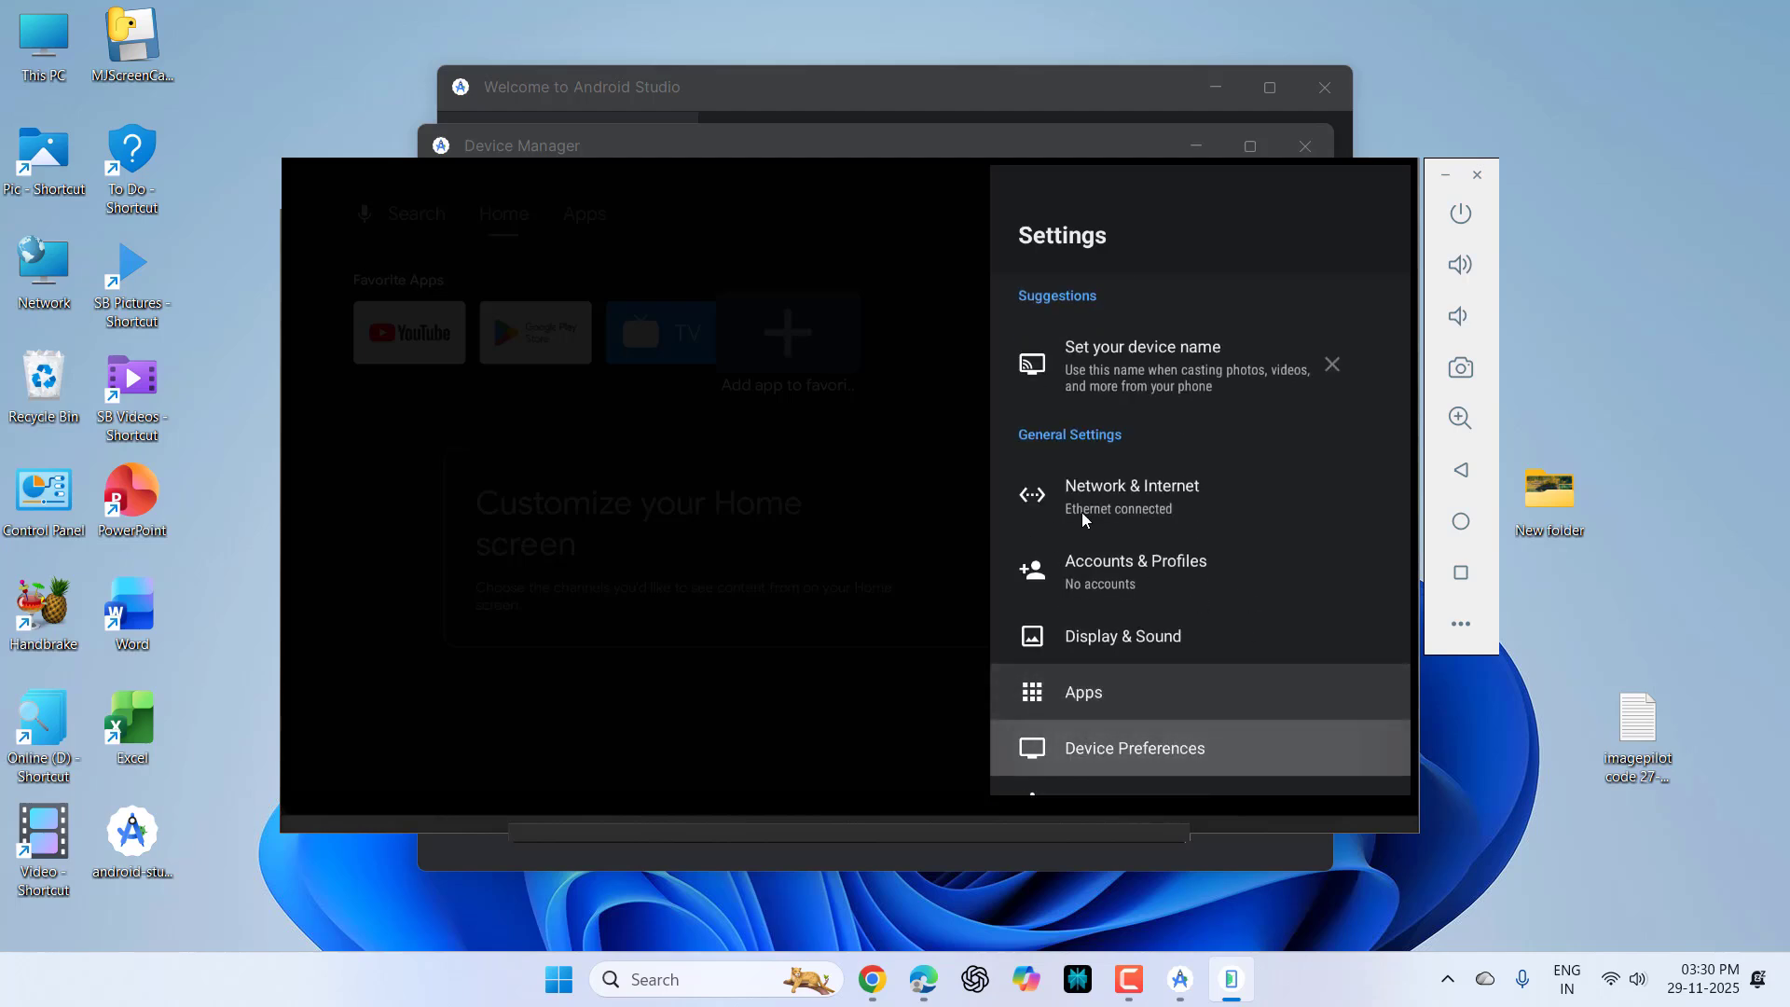
click(1105, 513)
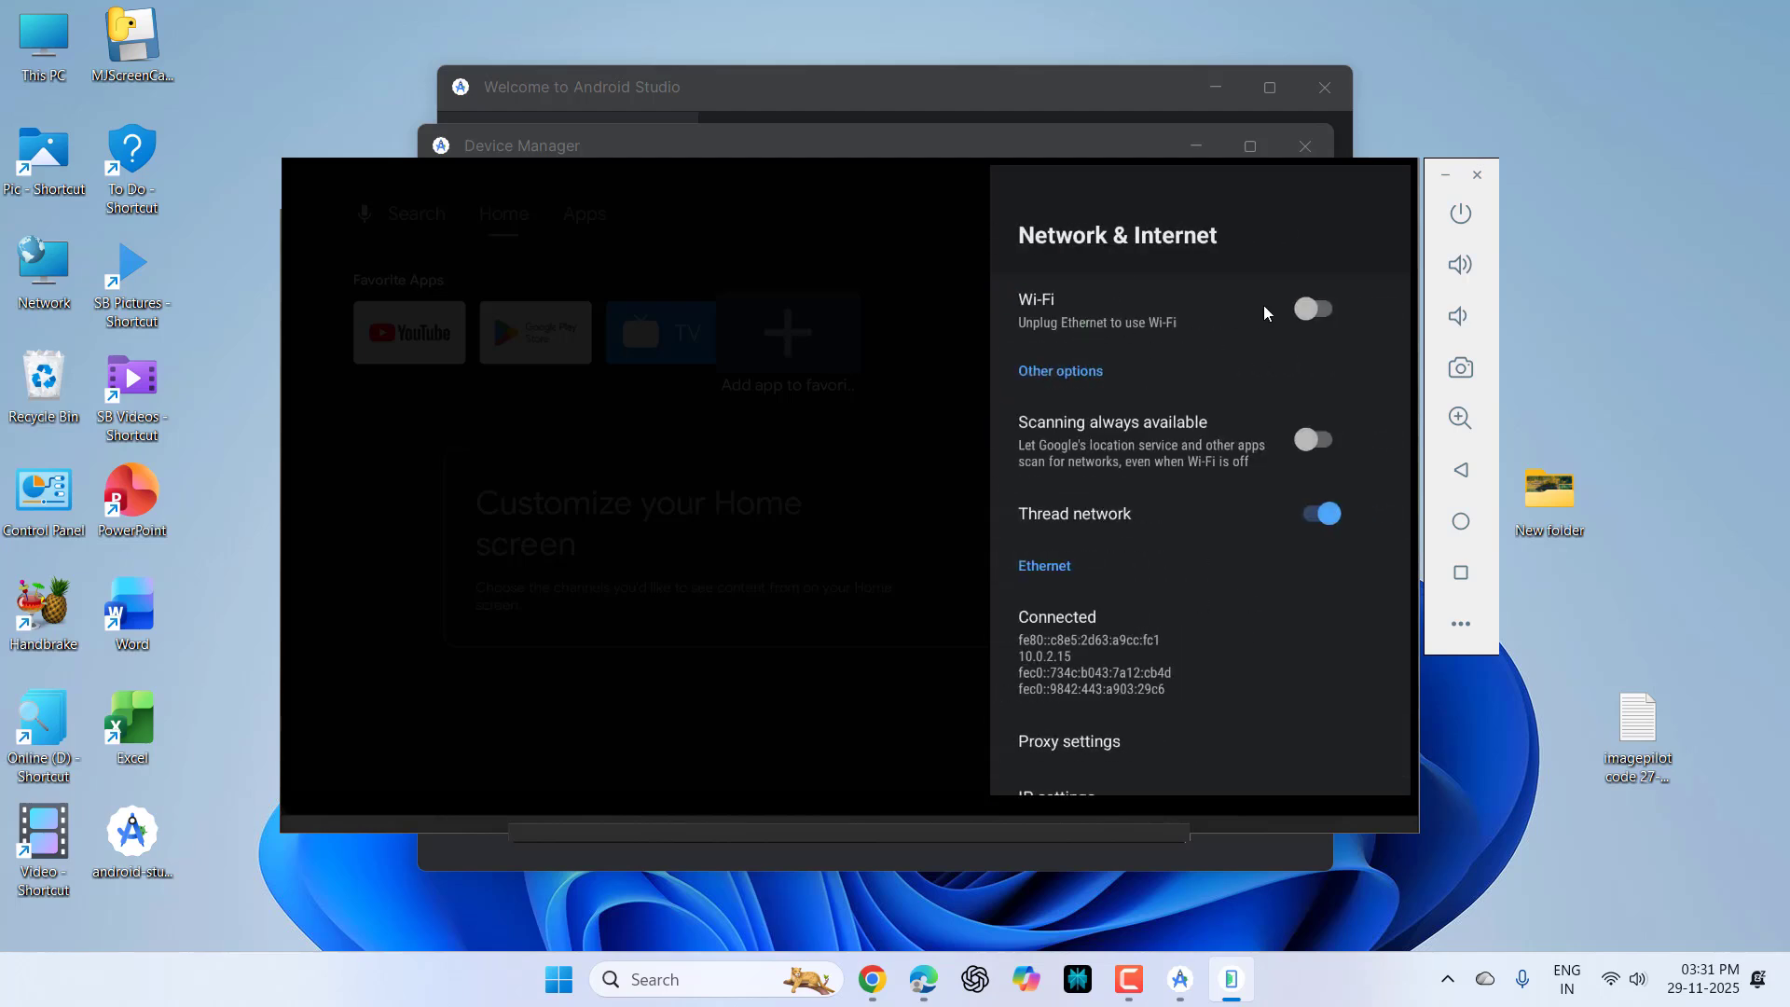
key(Escape)
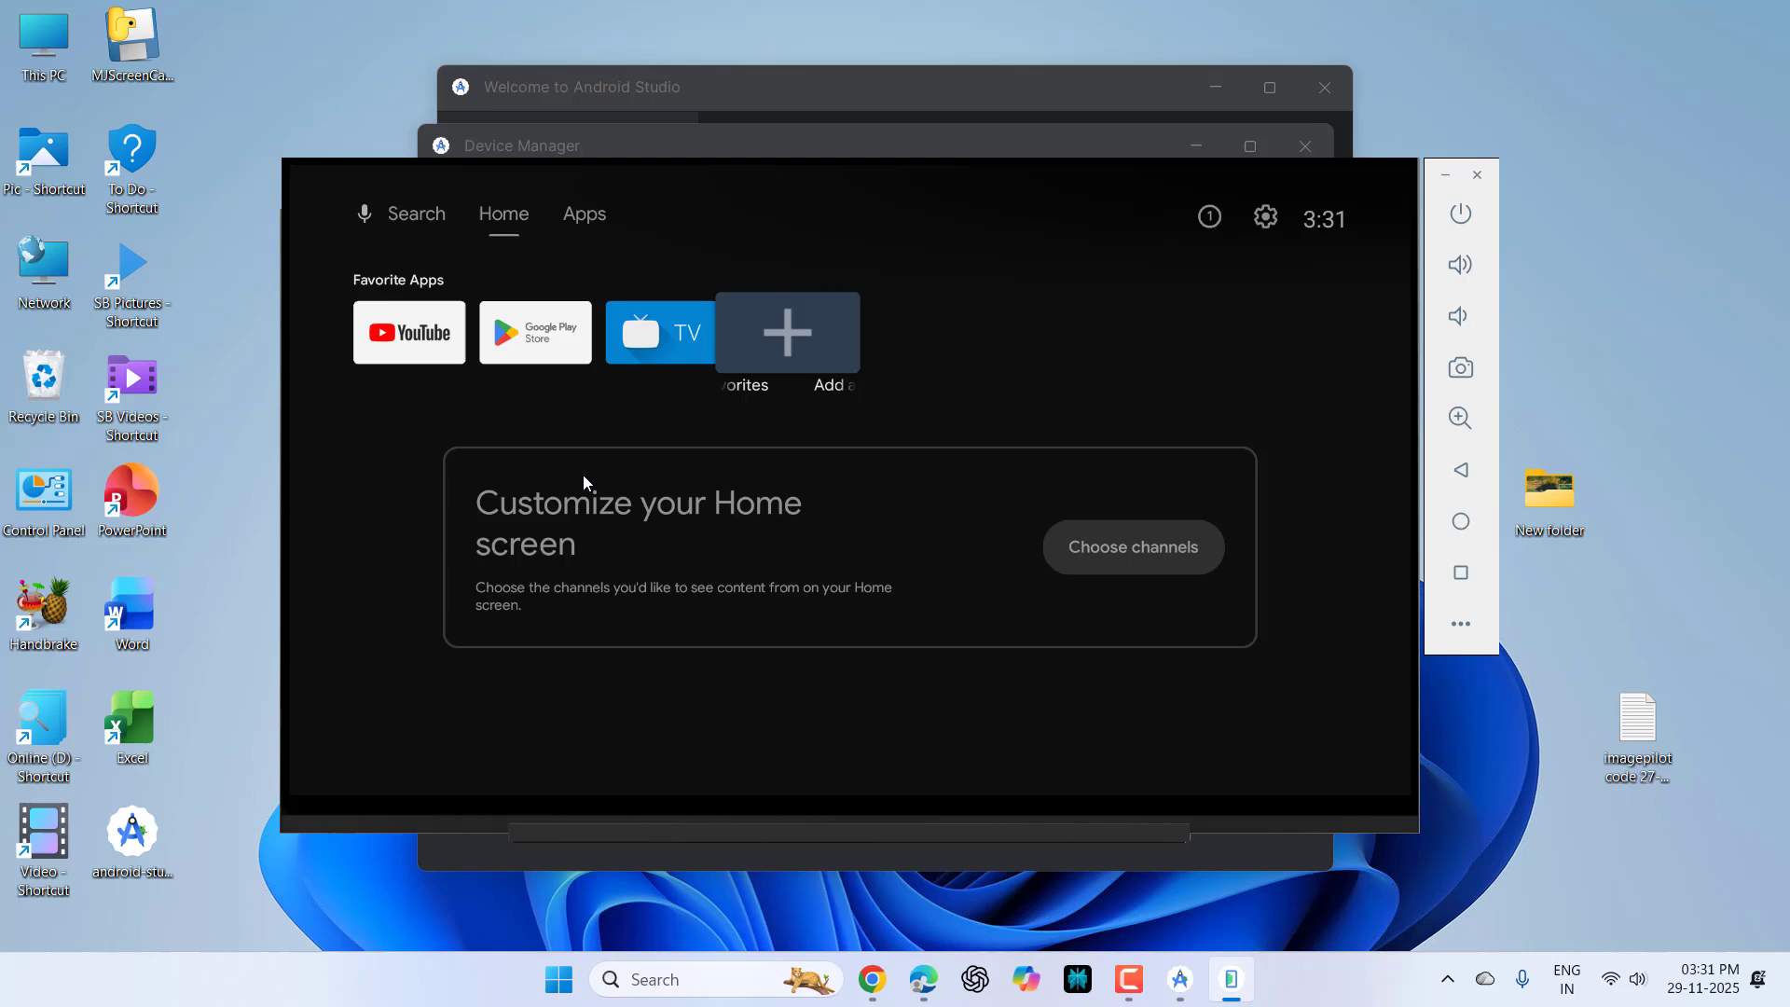
Step: Open Google Play Store twice and YouTube once, returning to the TV home each time
click(532, 347)
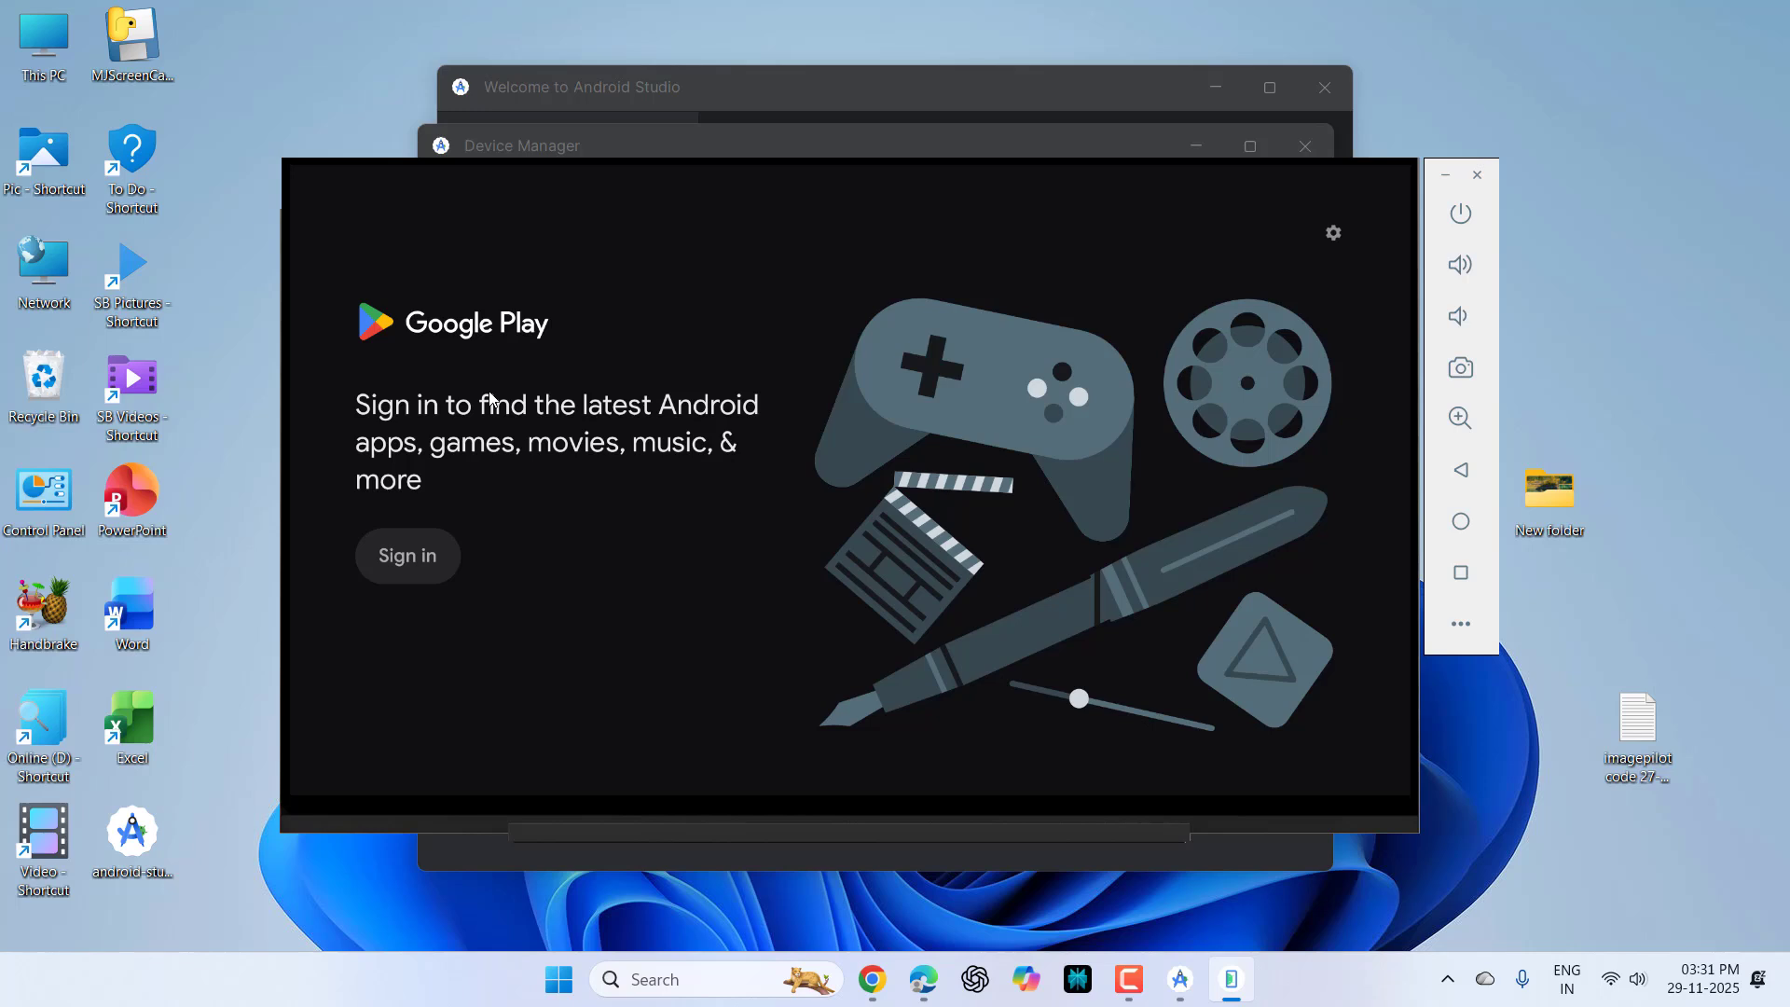
key(Escape)
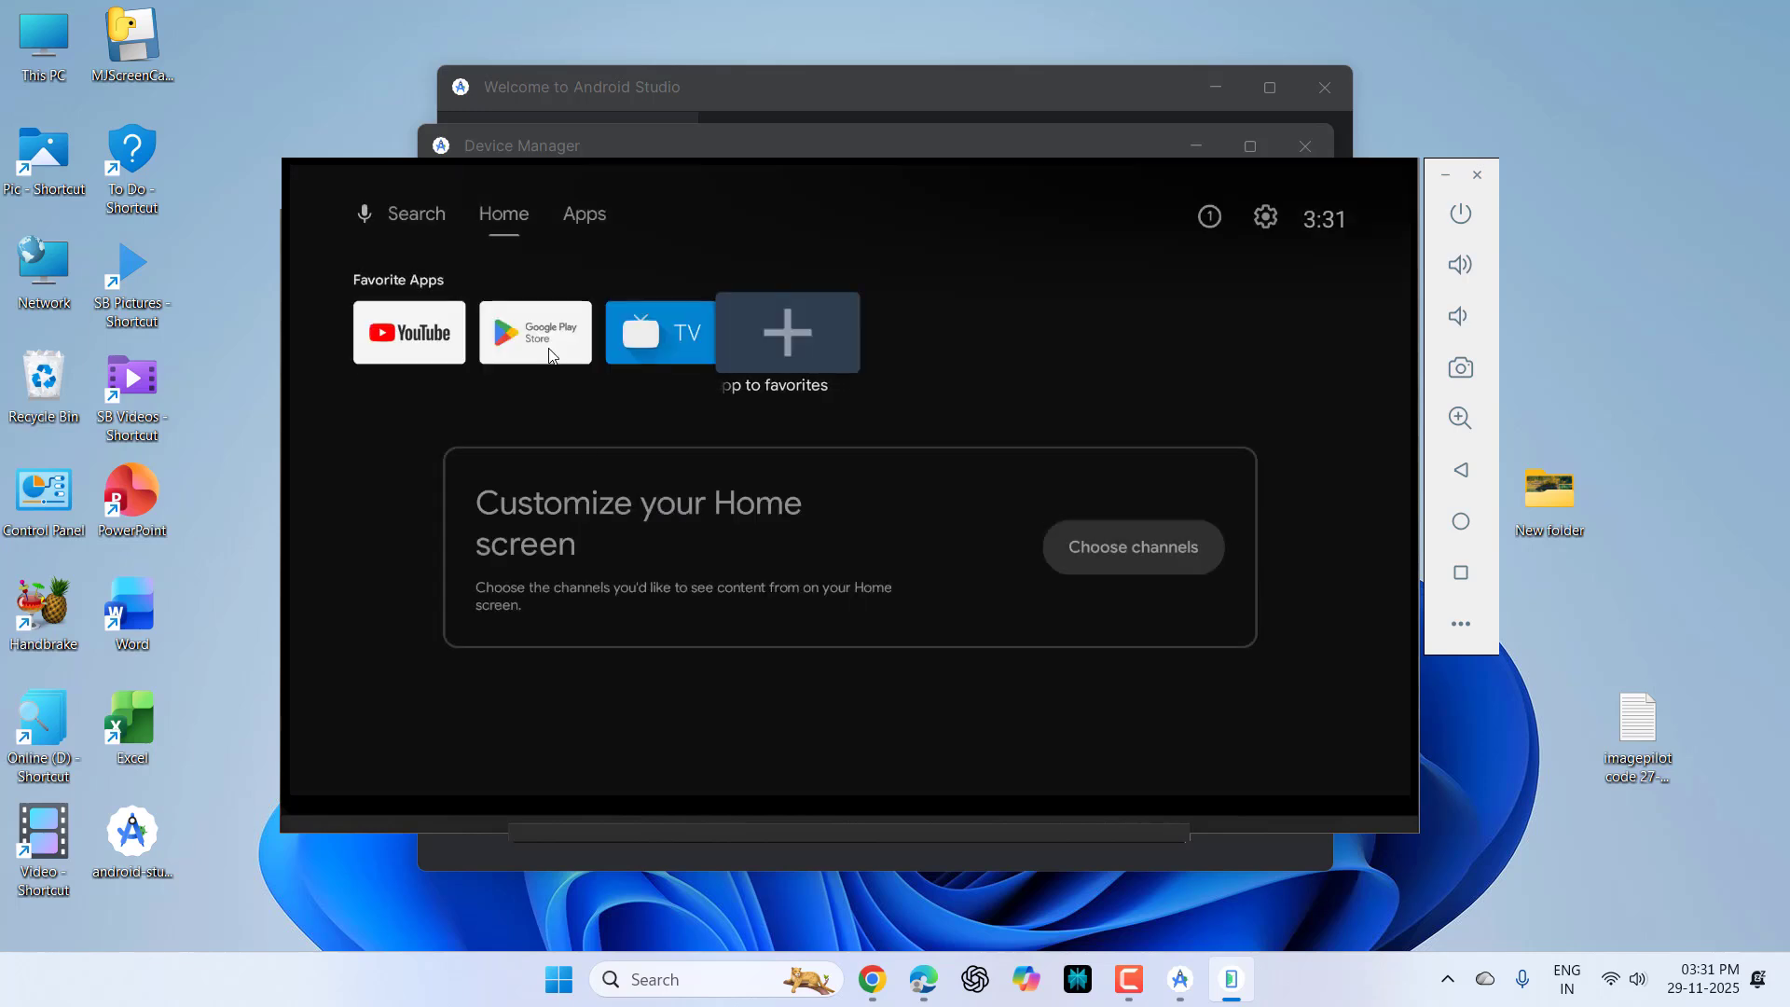
click(549, 348)
key(Escape)
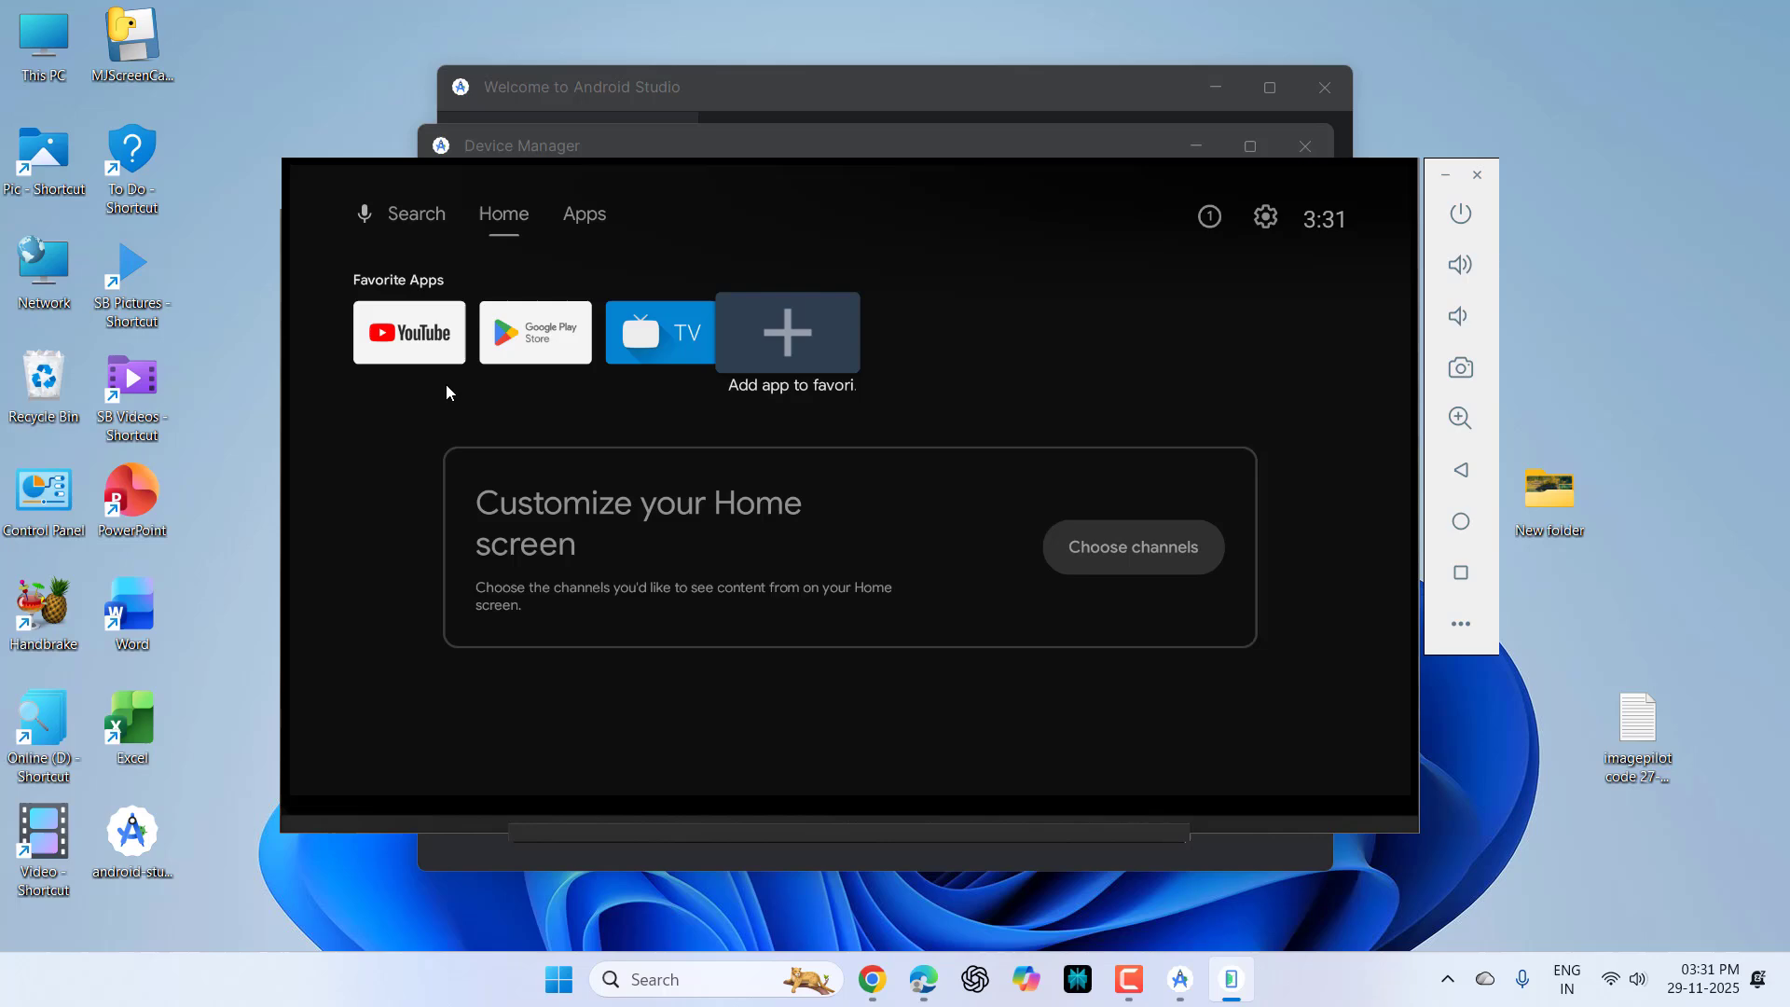
click(408, 333)
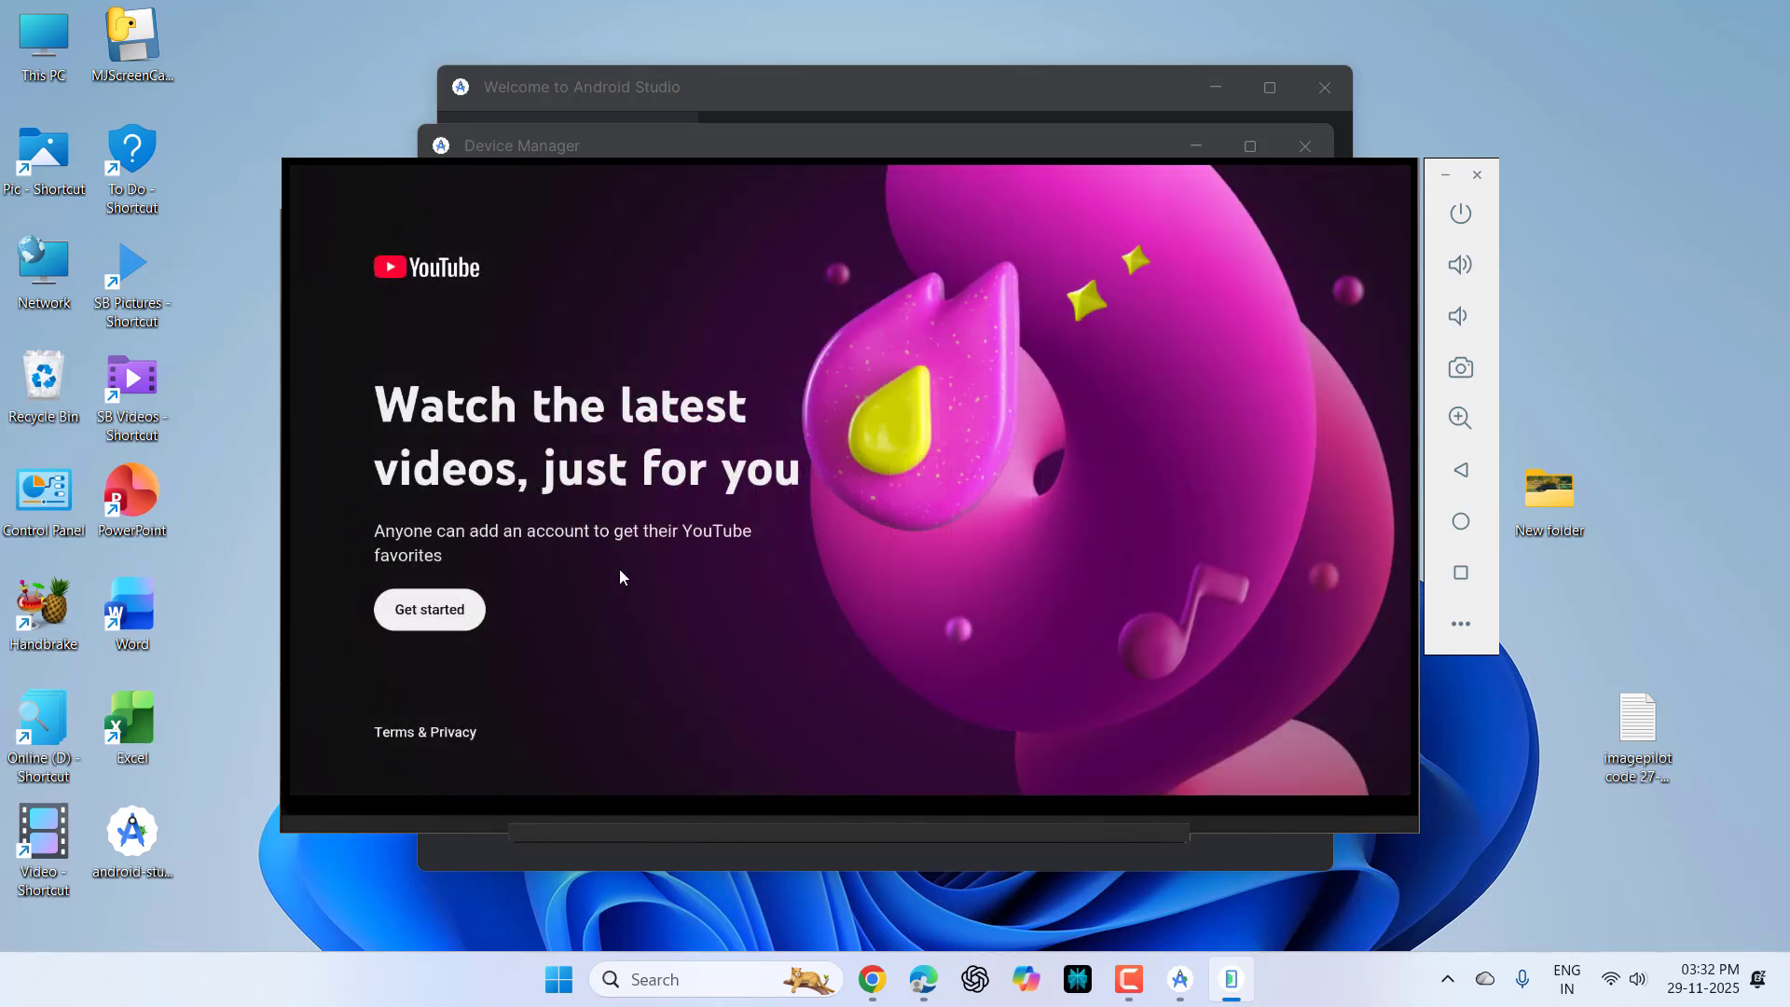
key(Escape)
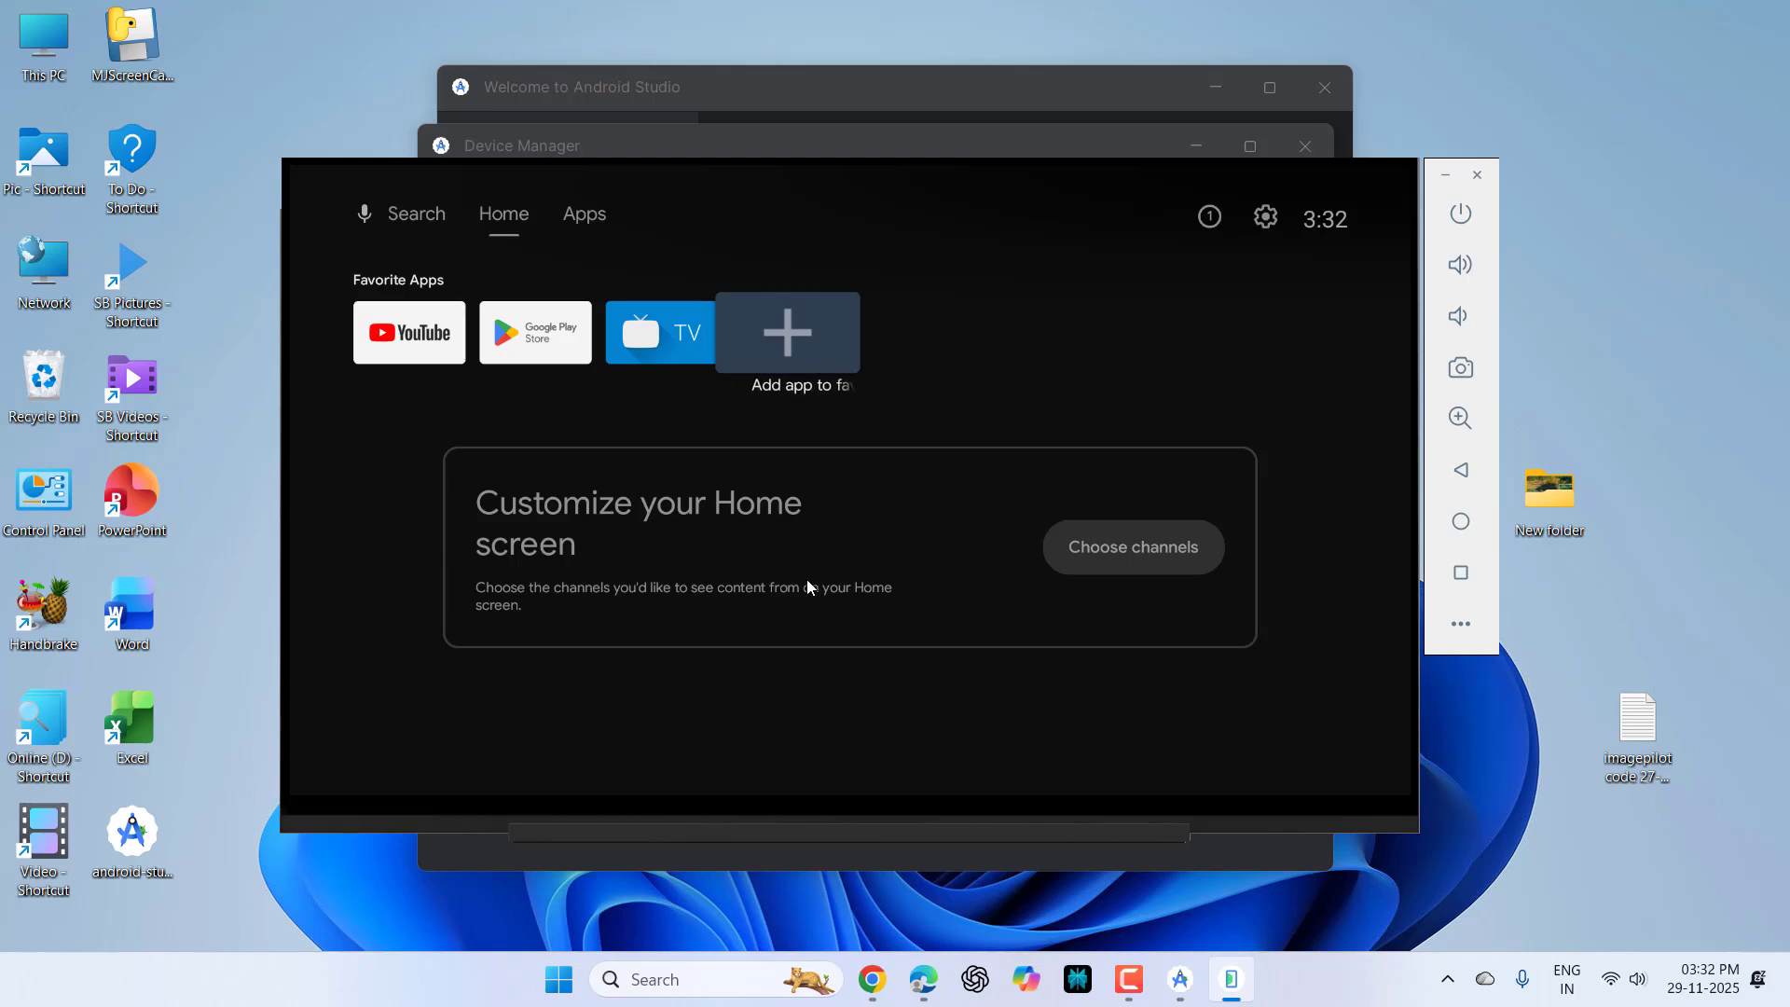
Step: Install JioHotstar from Google Play, open it past its welcome screen, and back out
click(557, 354)
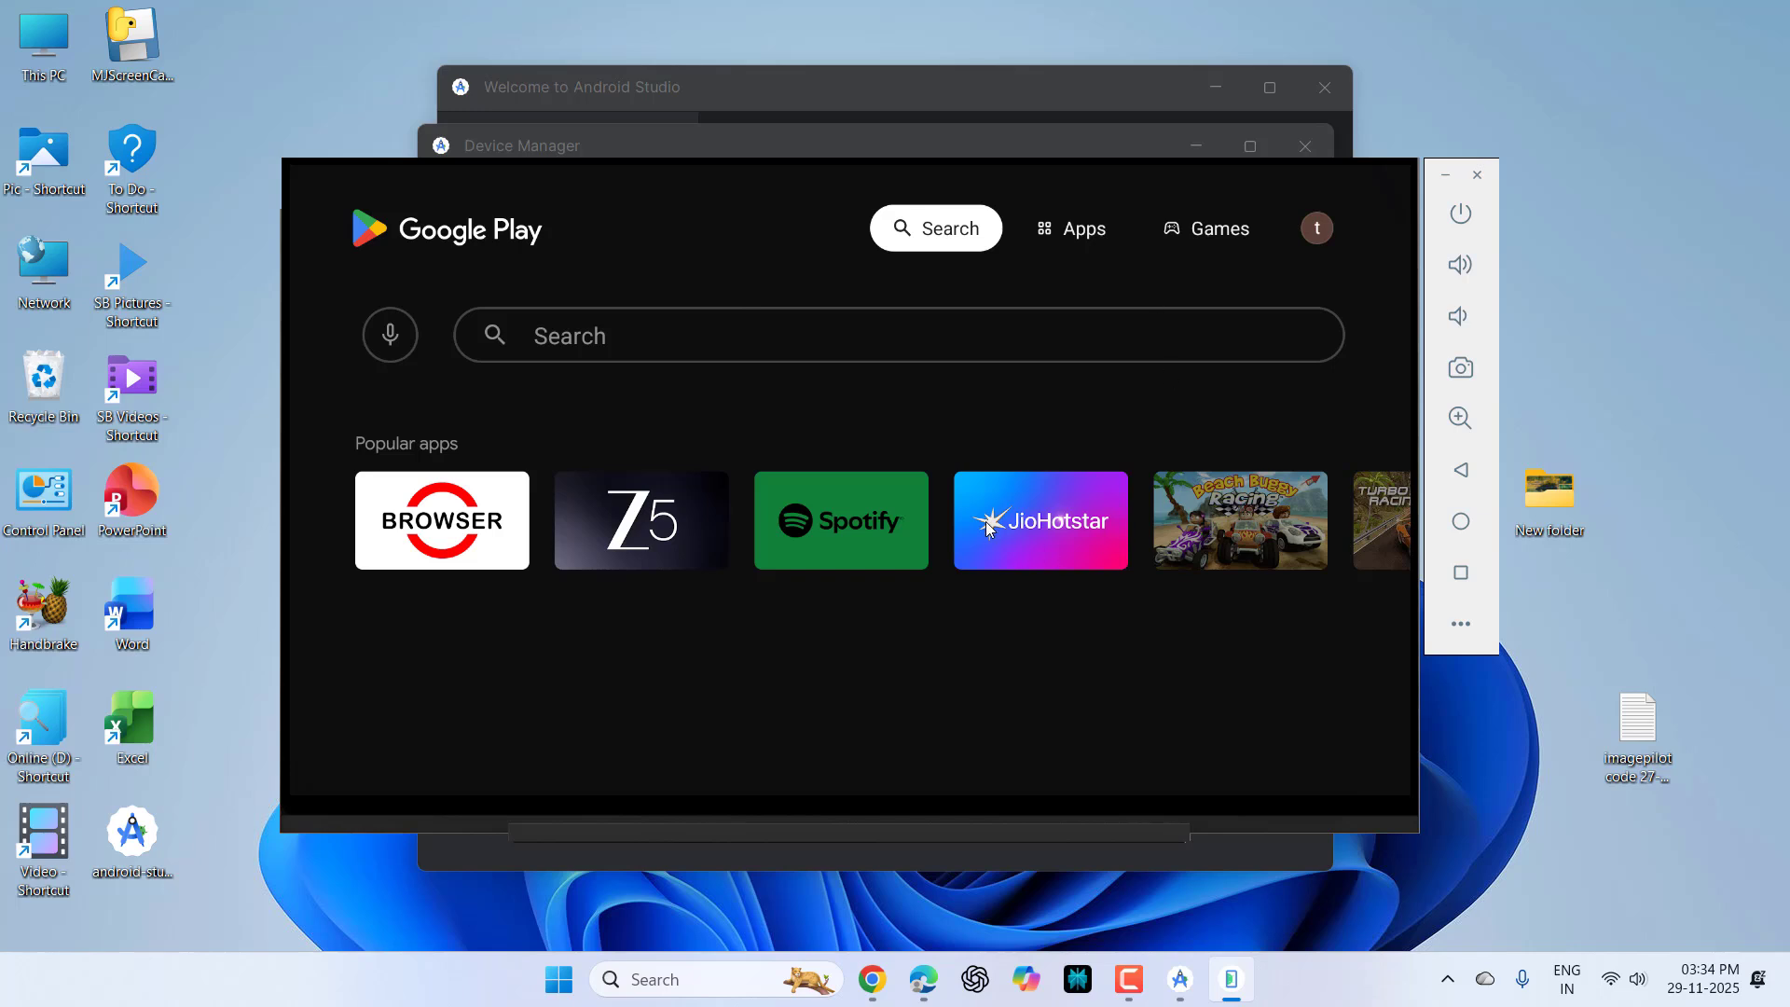
click(991, 524)
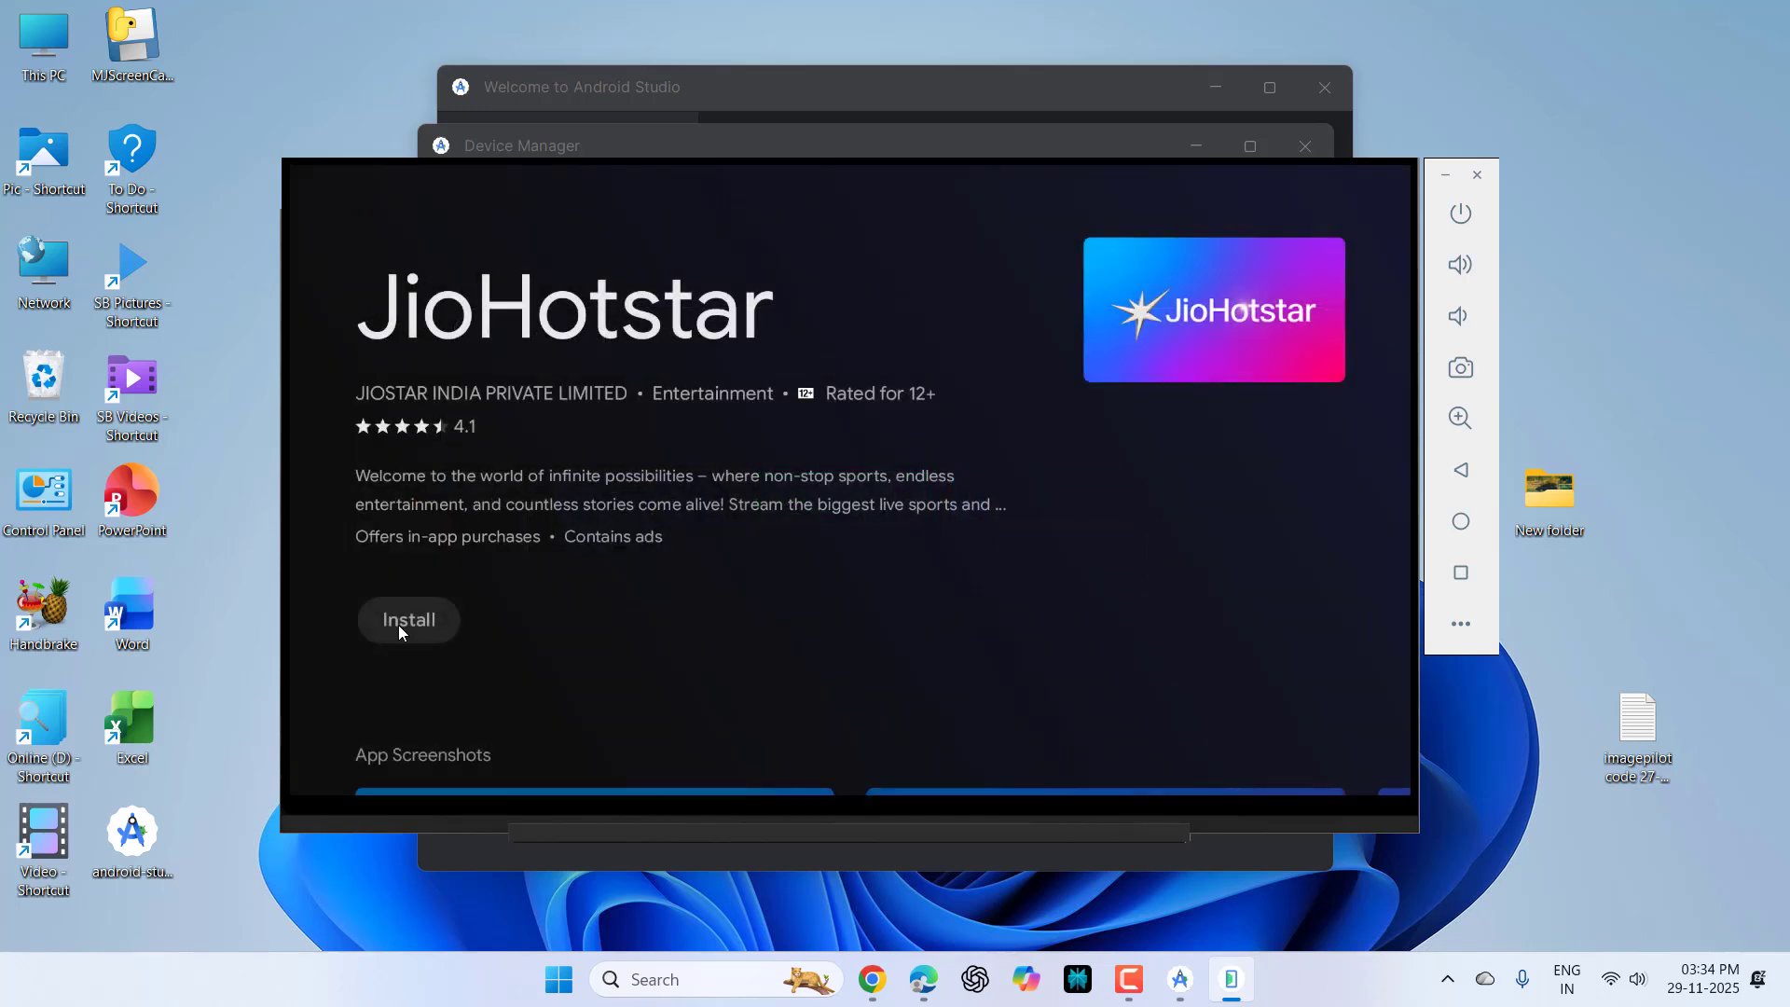
click(399, 626)
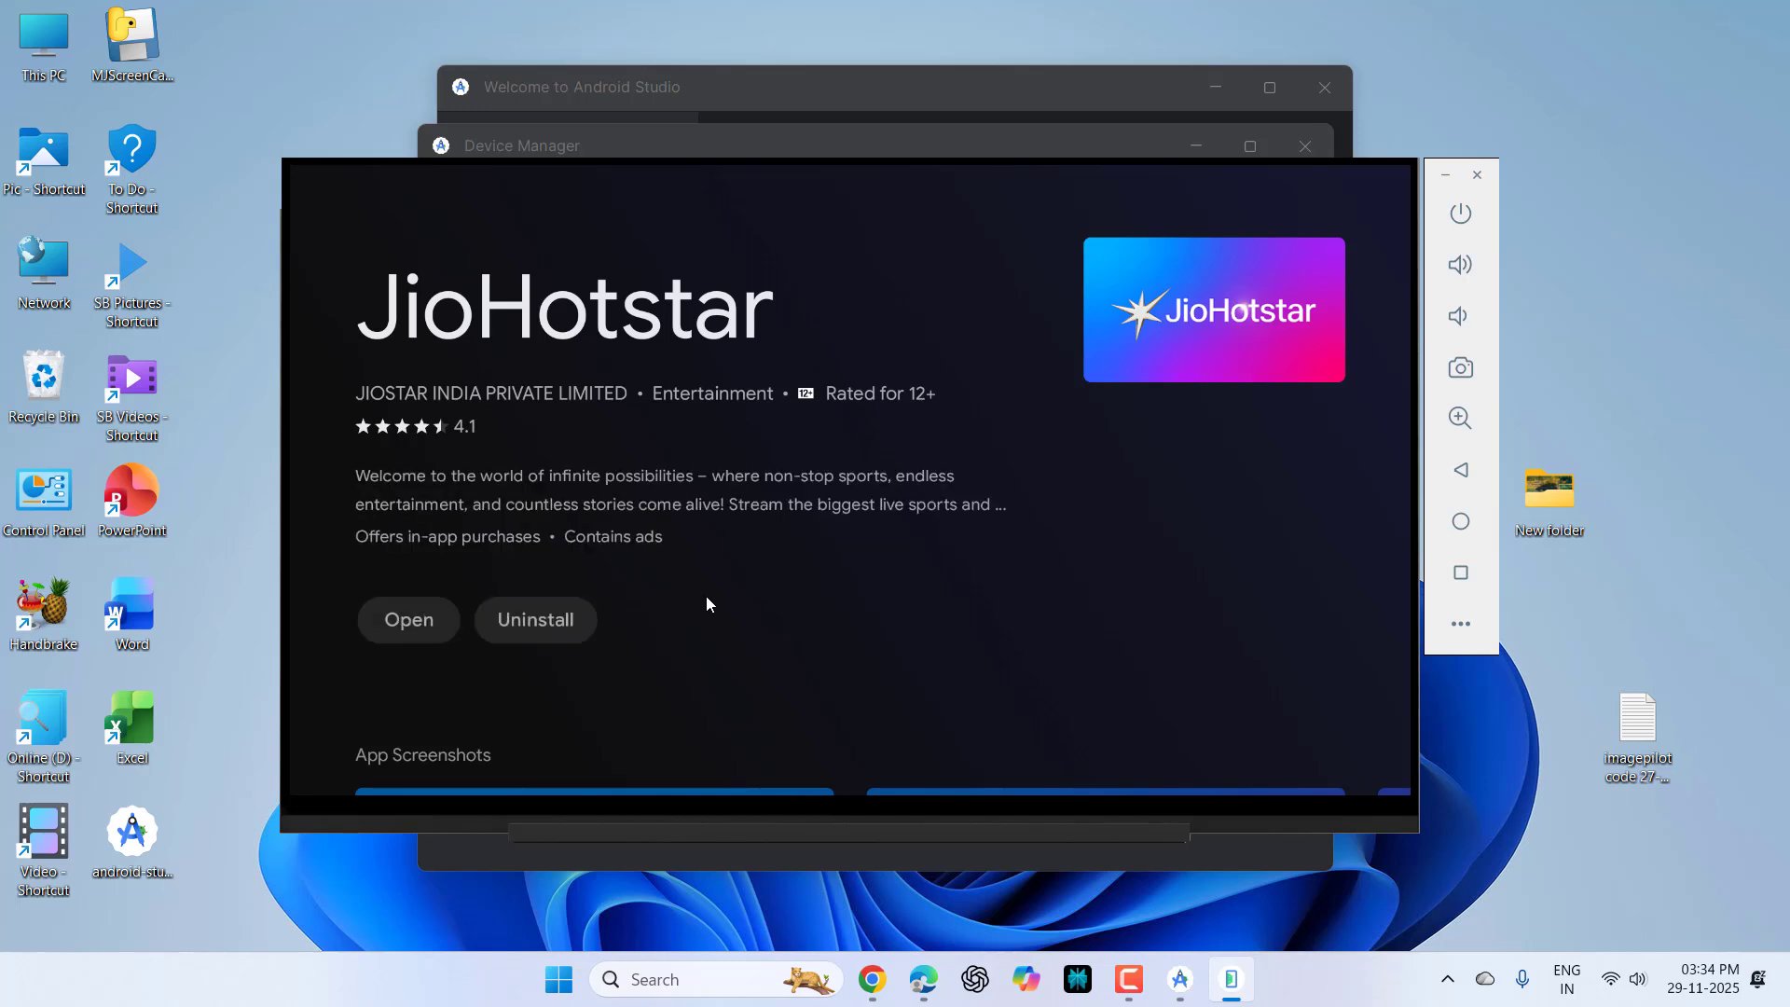
click(435, 617)
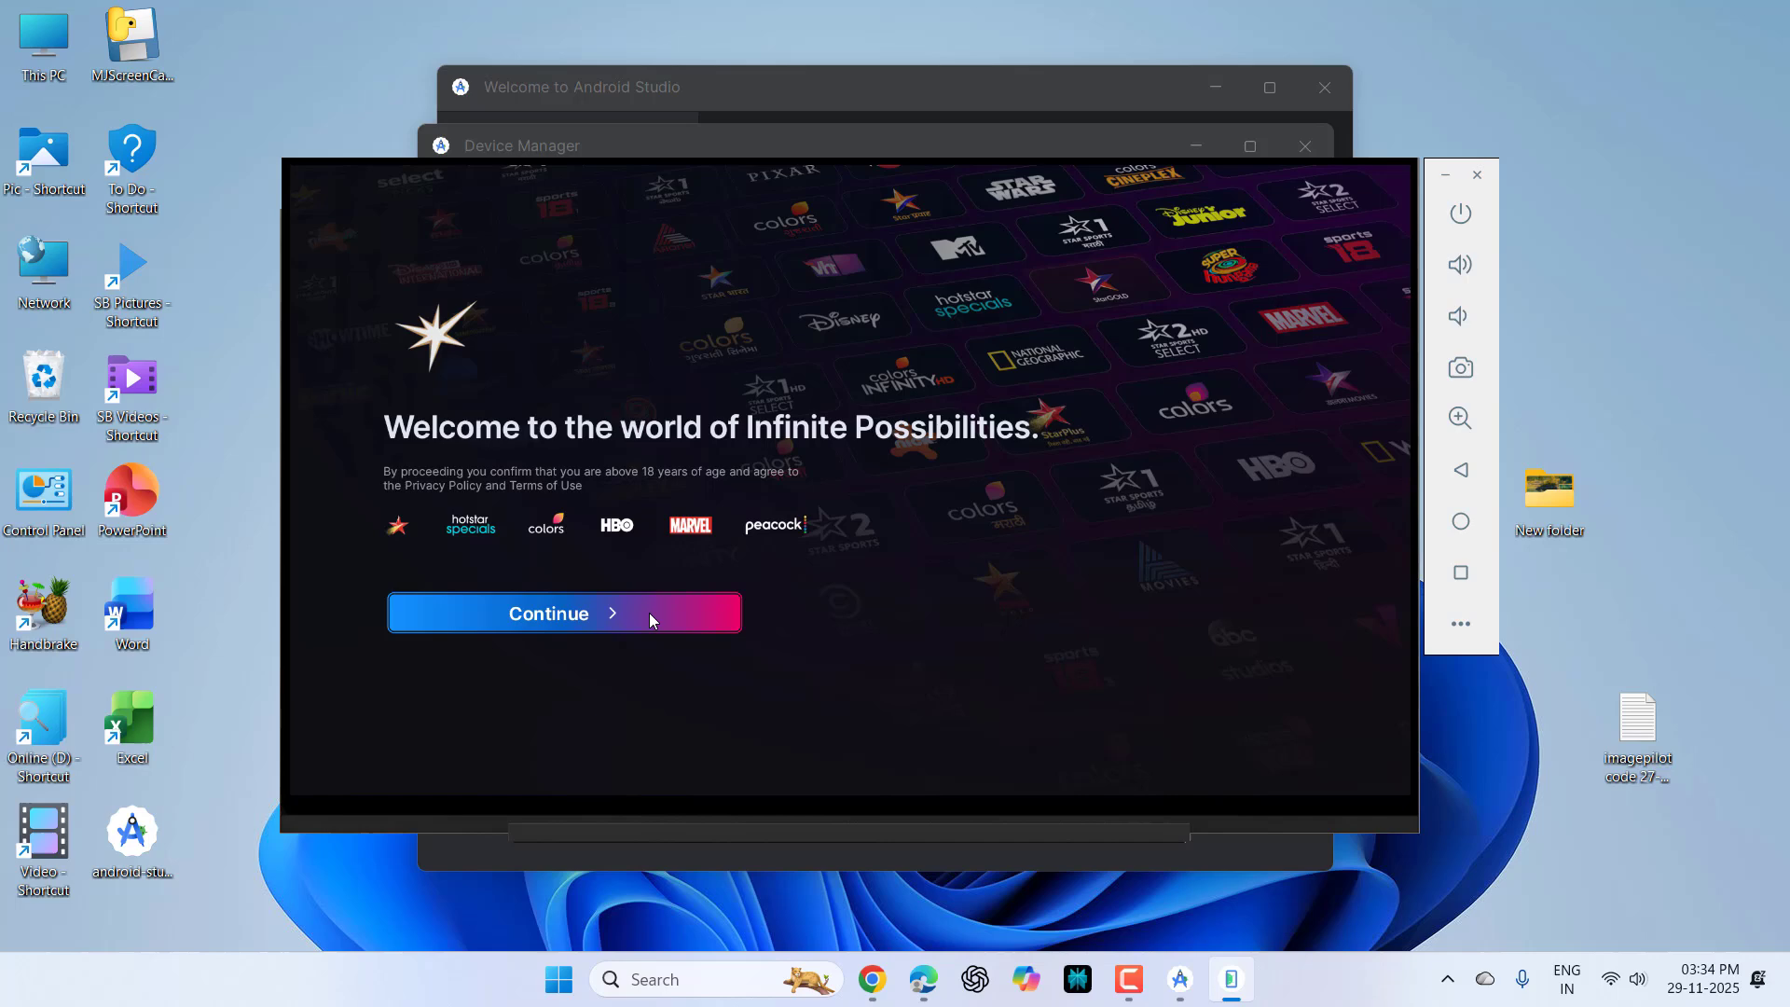
click(650, 612)
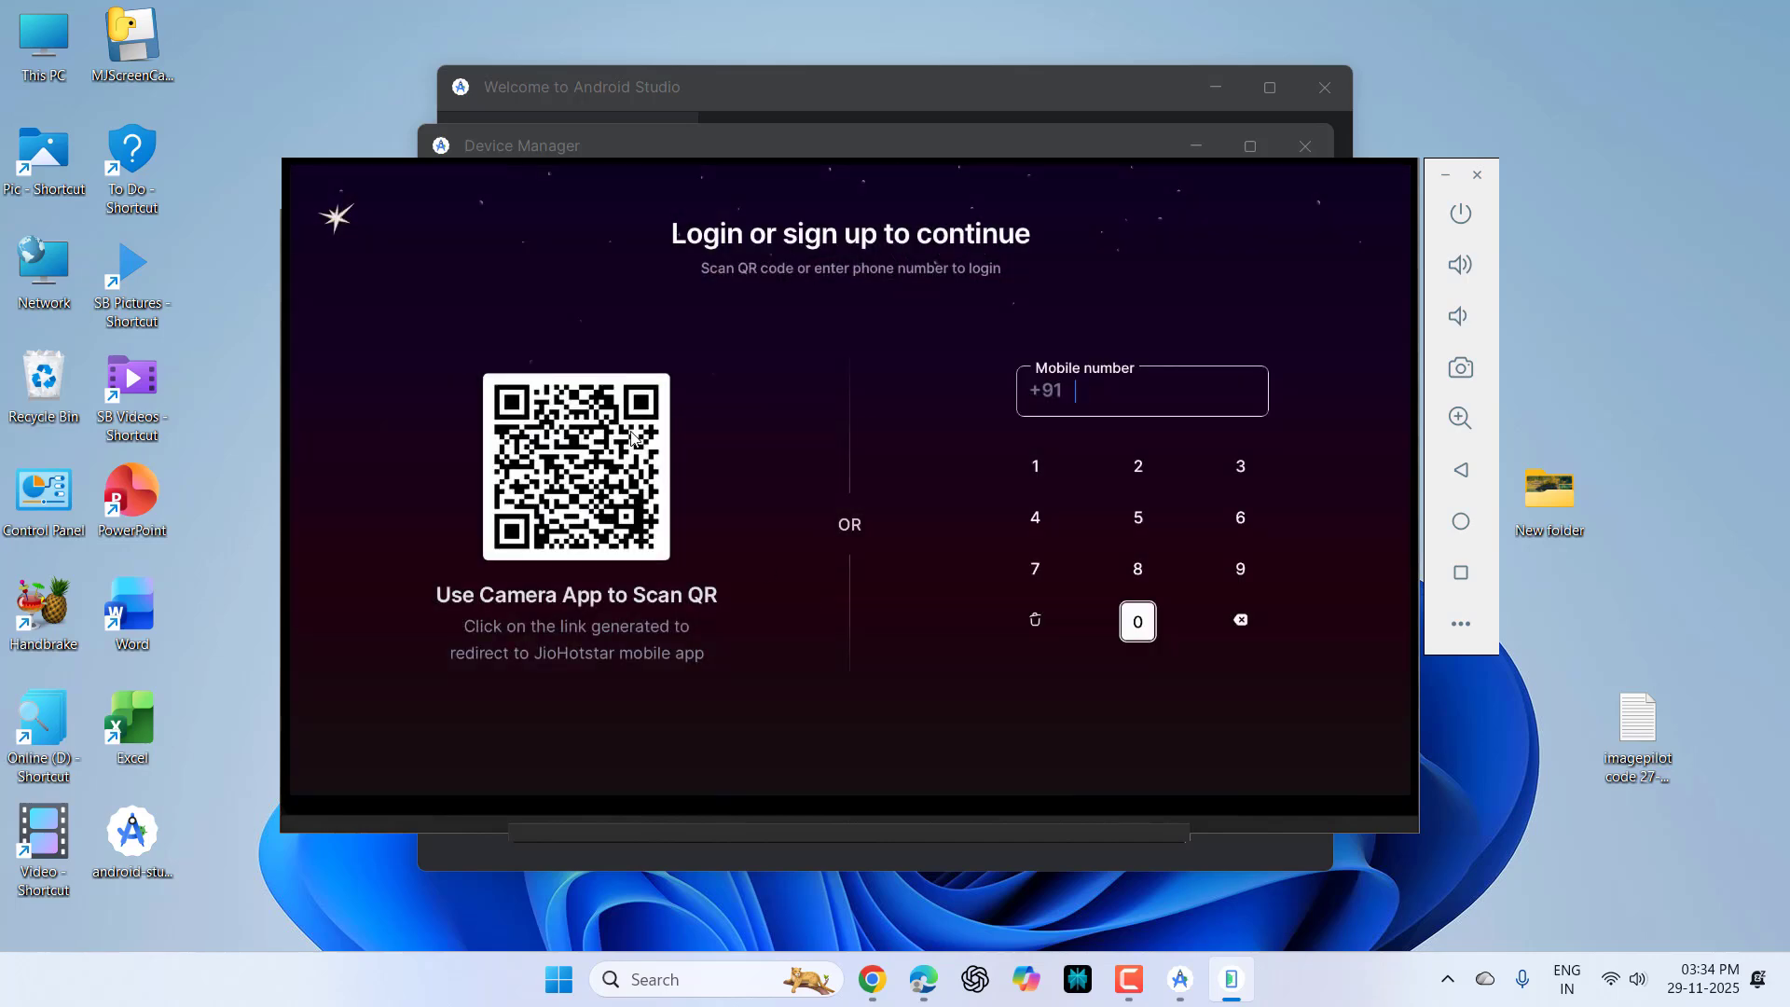
key(Escape)
key(Escape)
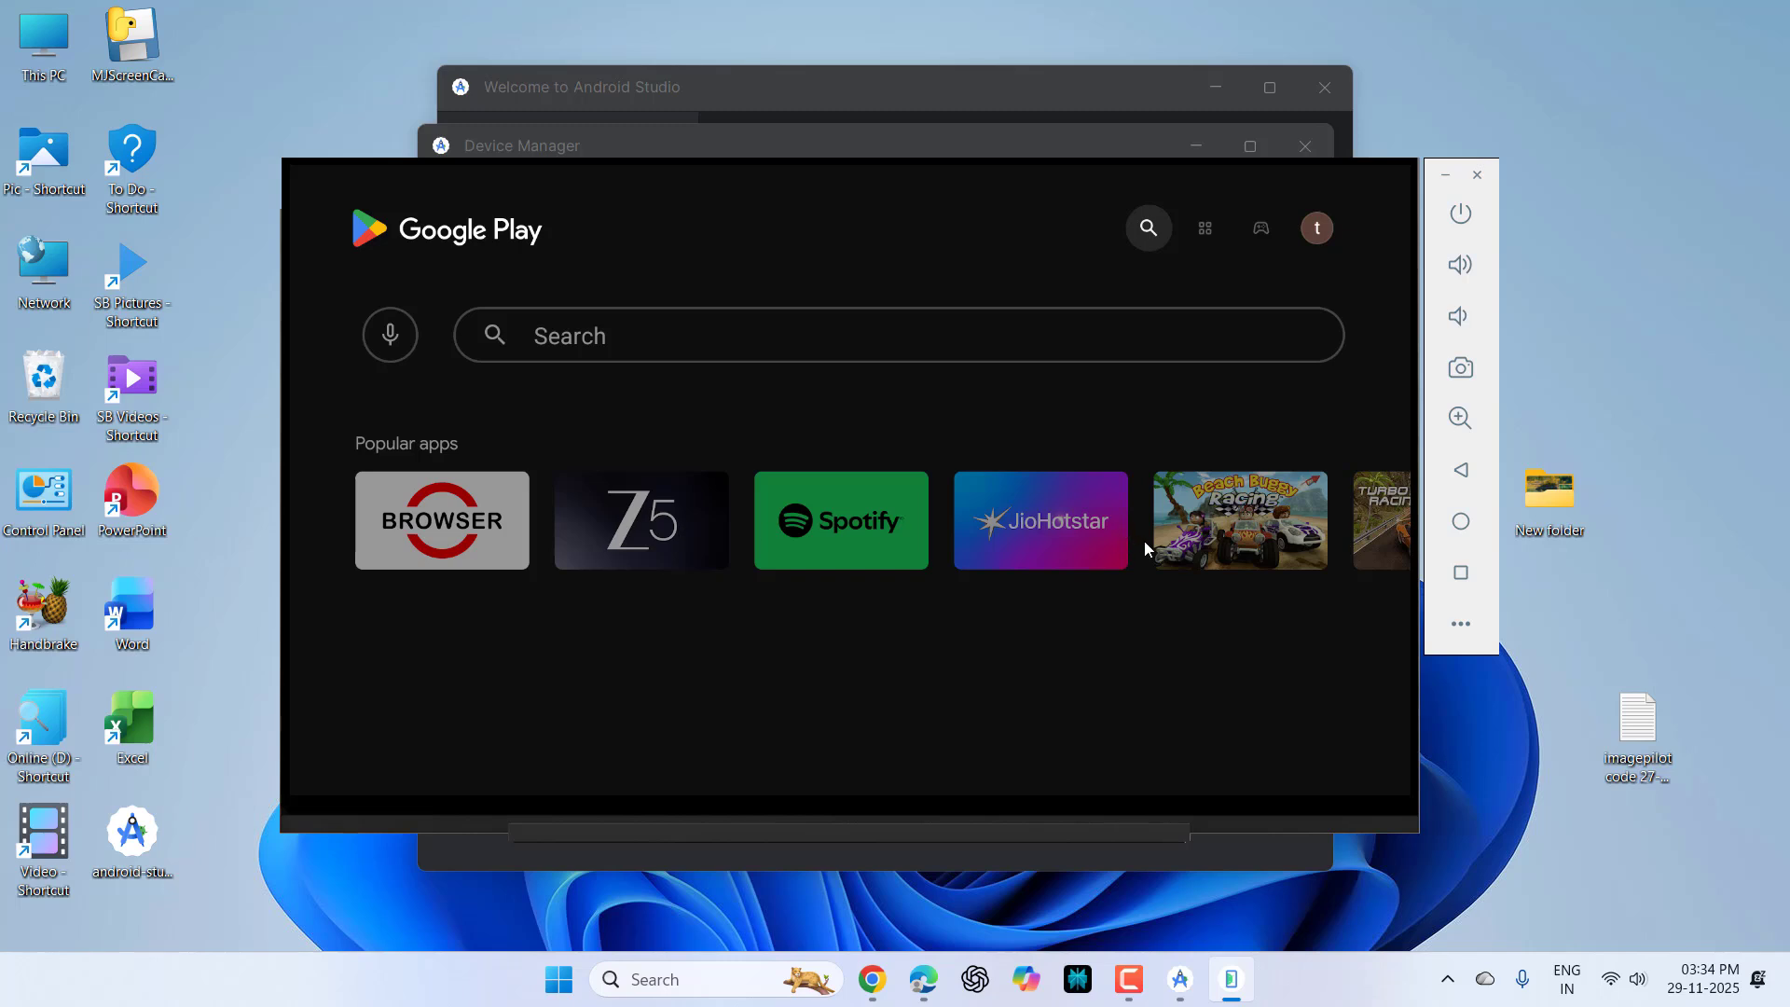
Step: Search Google Play for 'sonyliv' and install the Sony LIV app
click(947, 334)
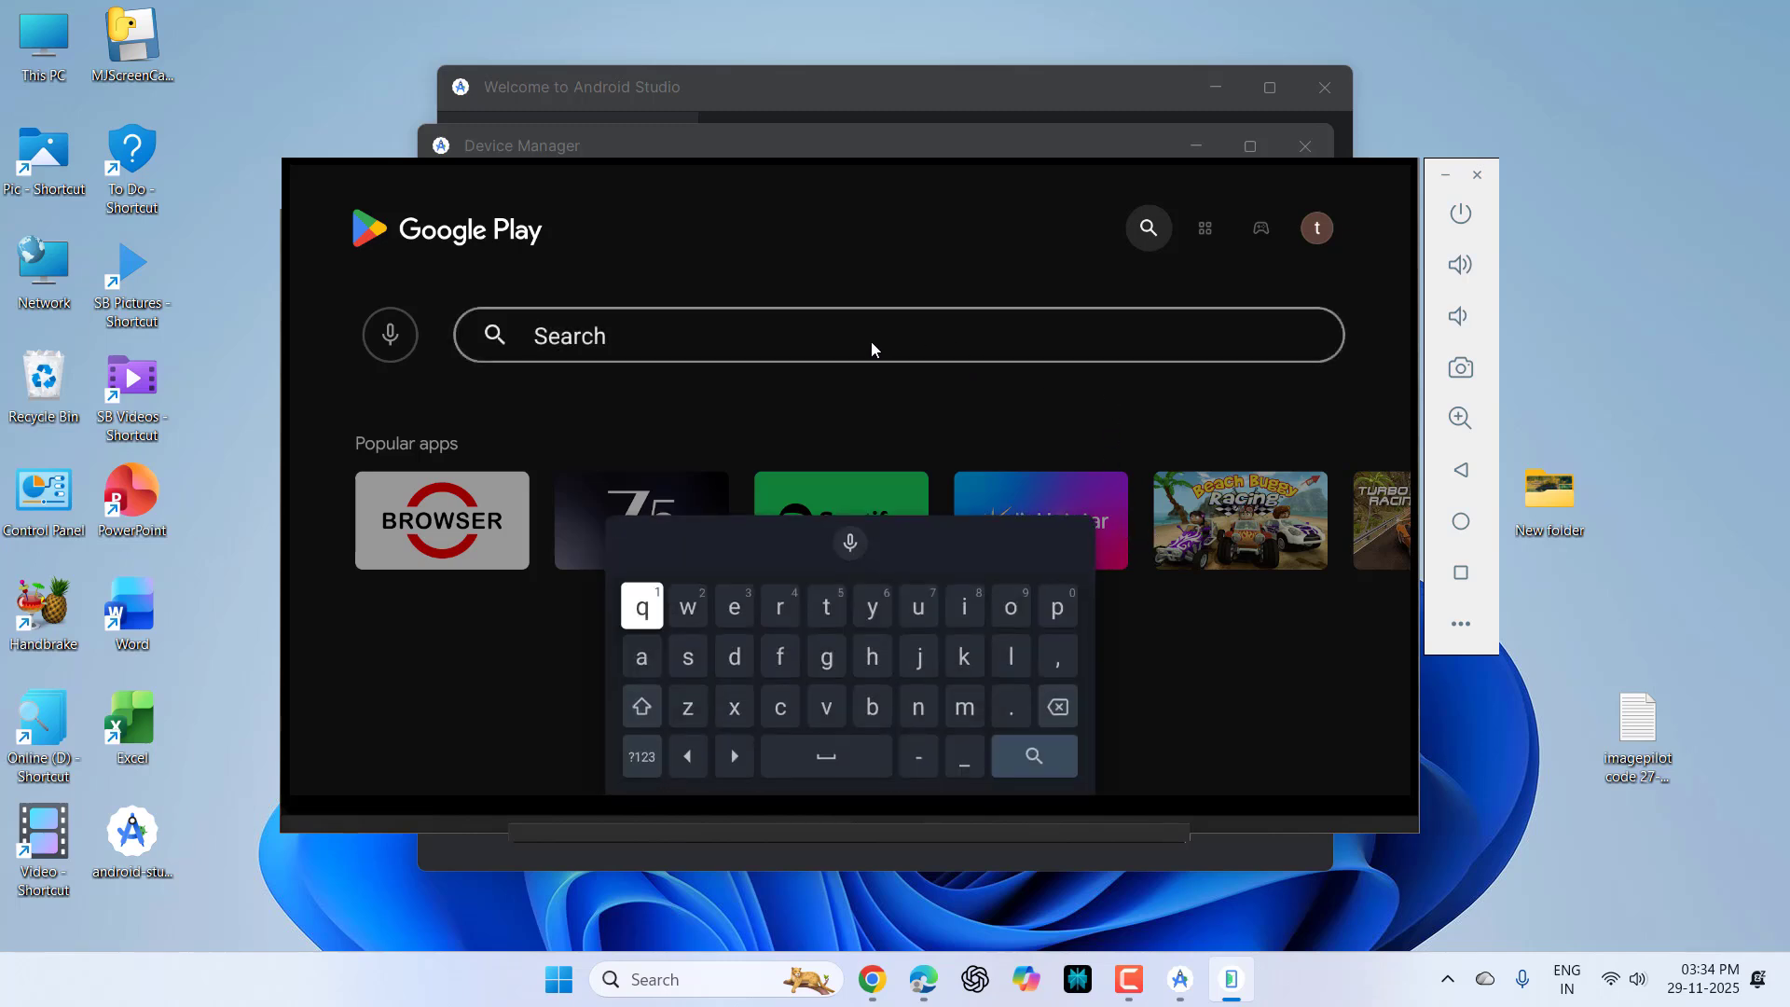
text(sonyliv)
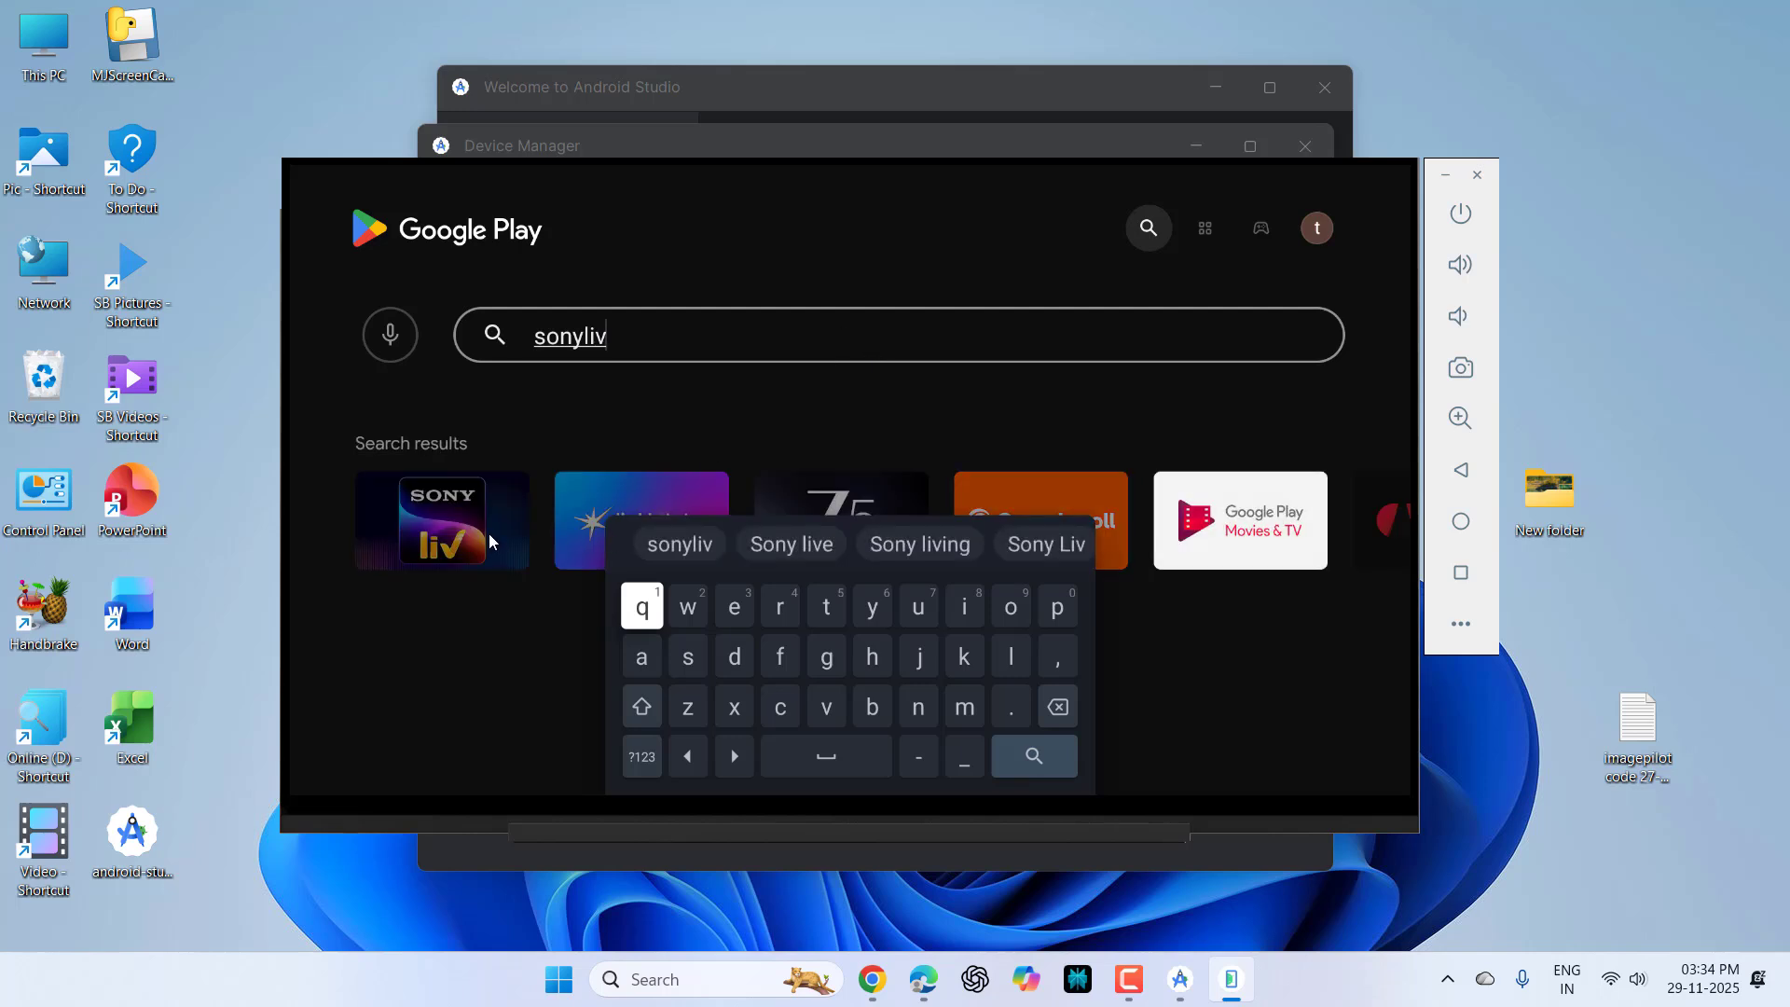
click(515, 692)
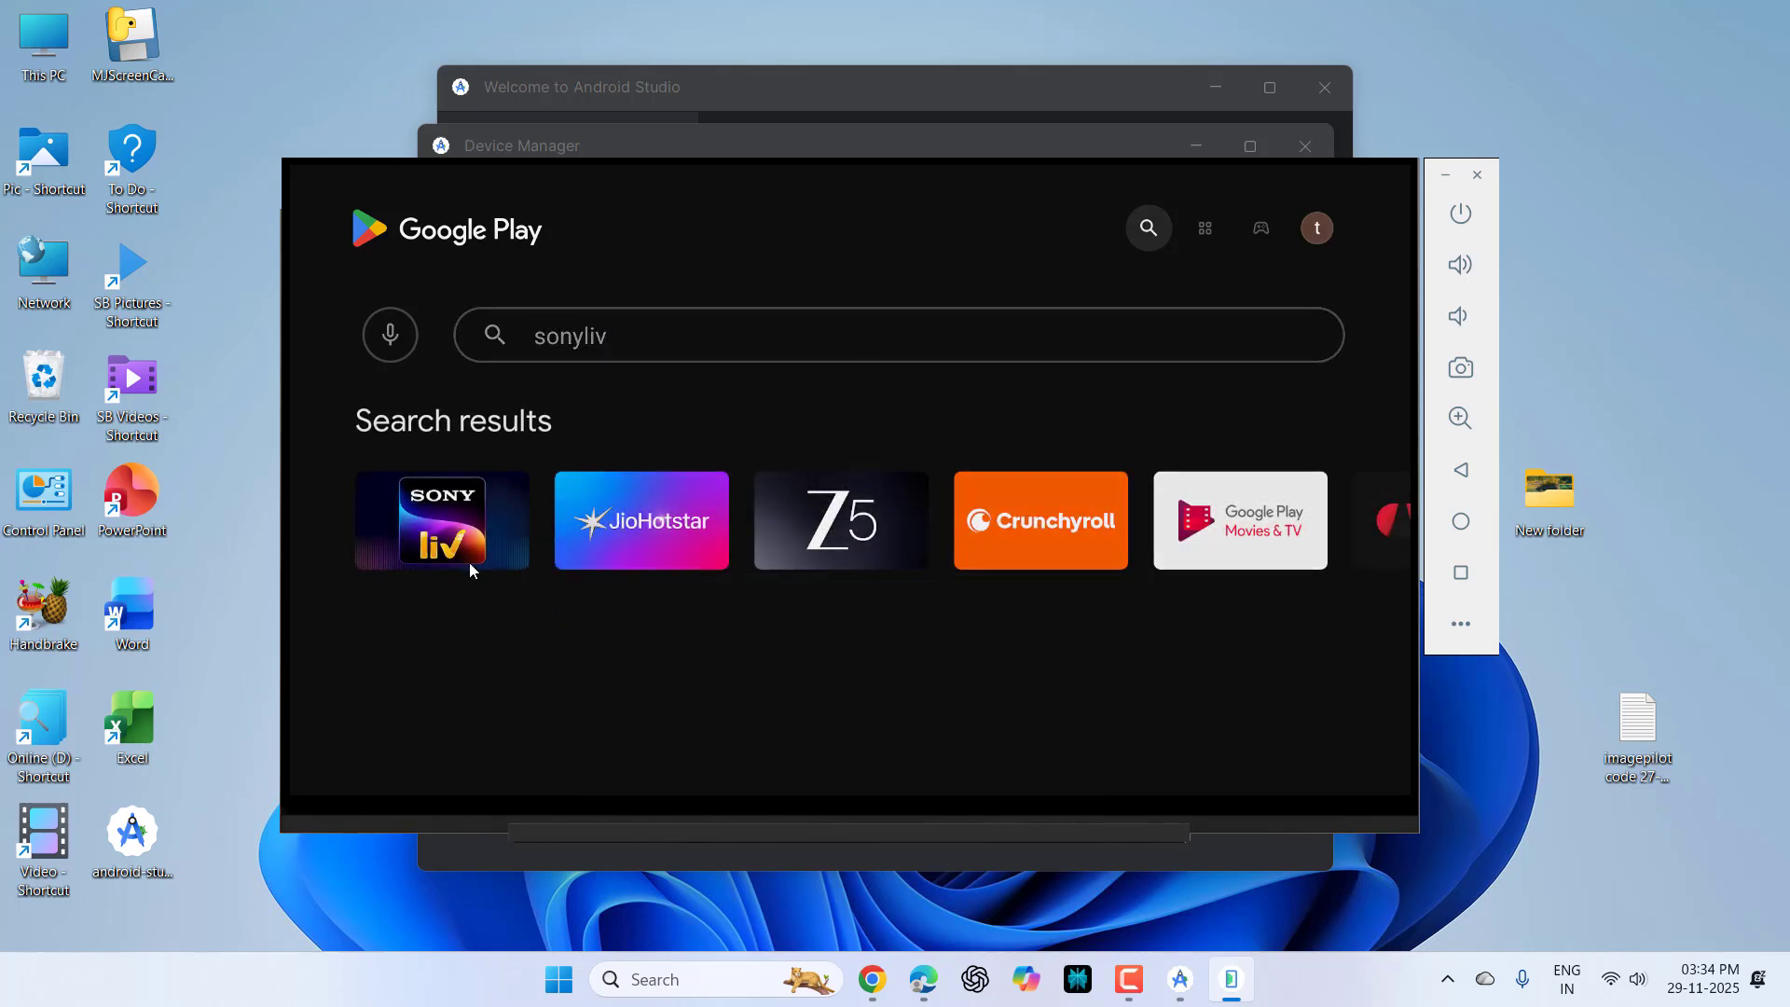
click(469, 563)
click(379, 621)
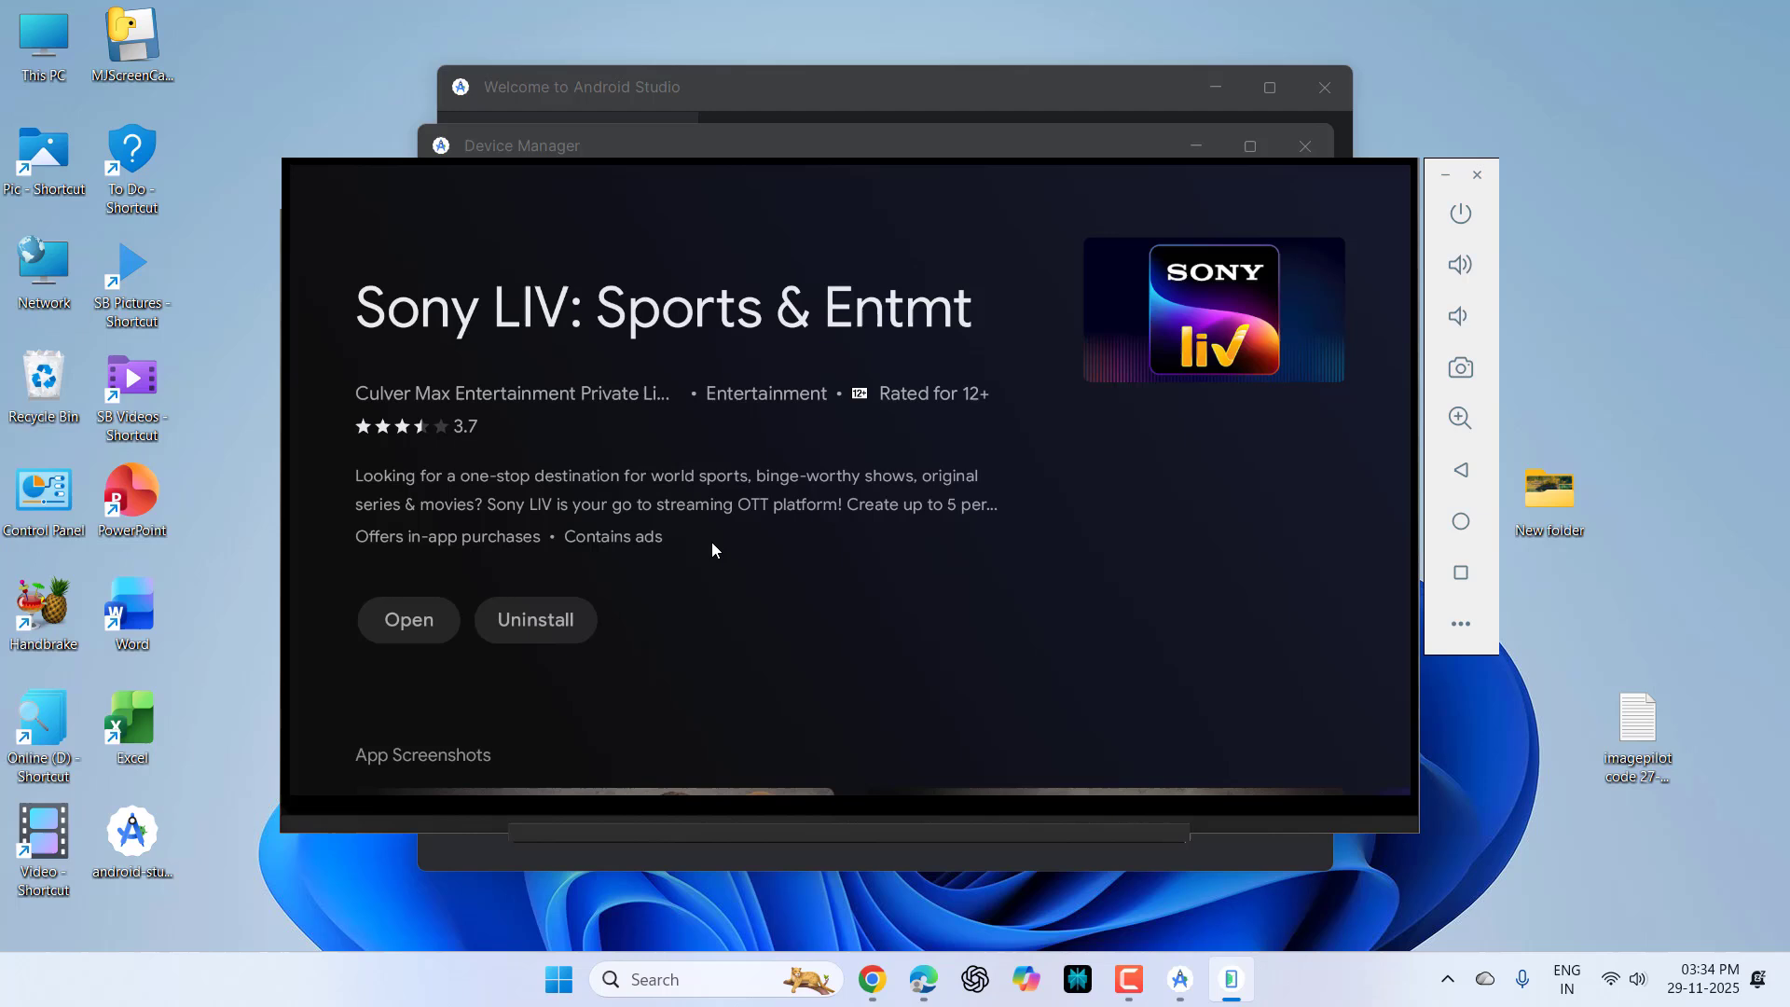
Step: Open Sony LIV, scroll its trending home rows, then return to the TV home screen
click(432, 618)
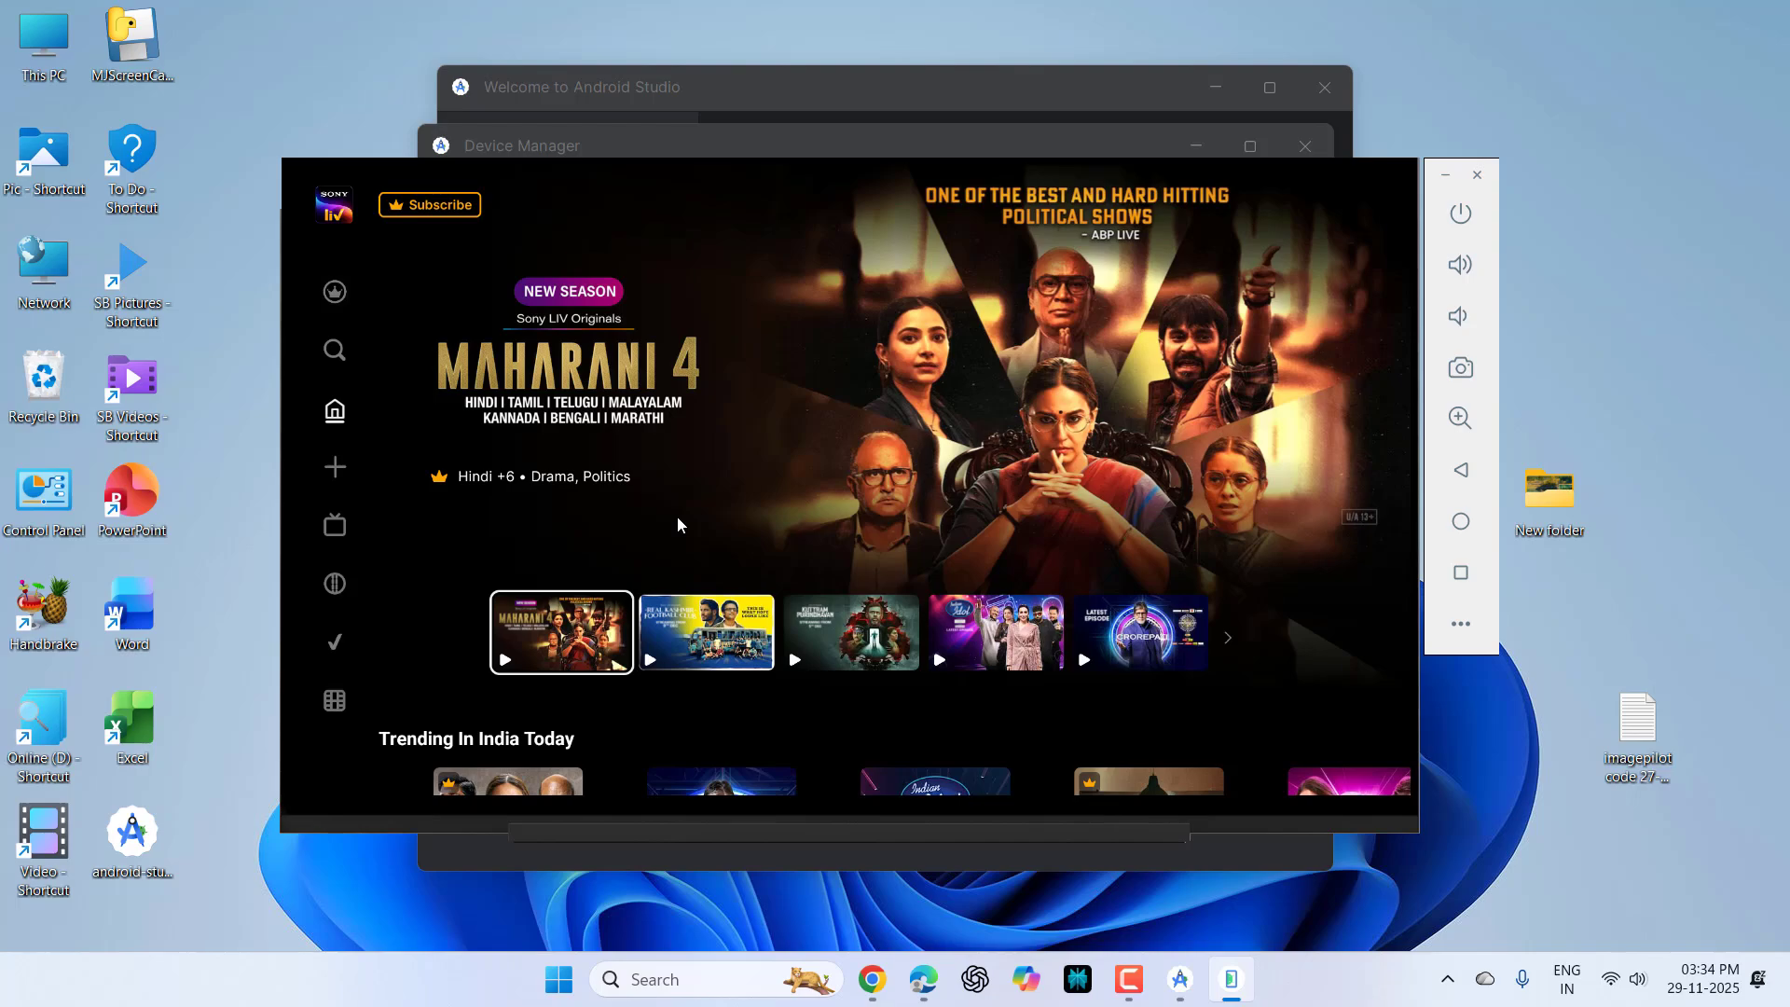
scroll(677, 517, down, 3)
scroll(771, 566, up, 2)
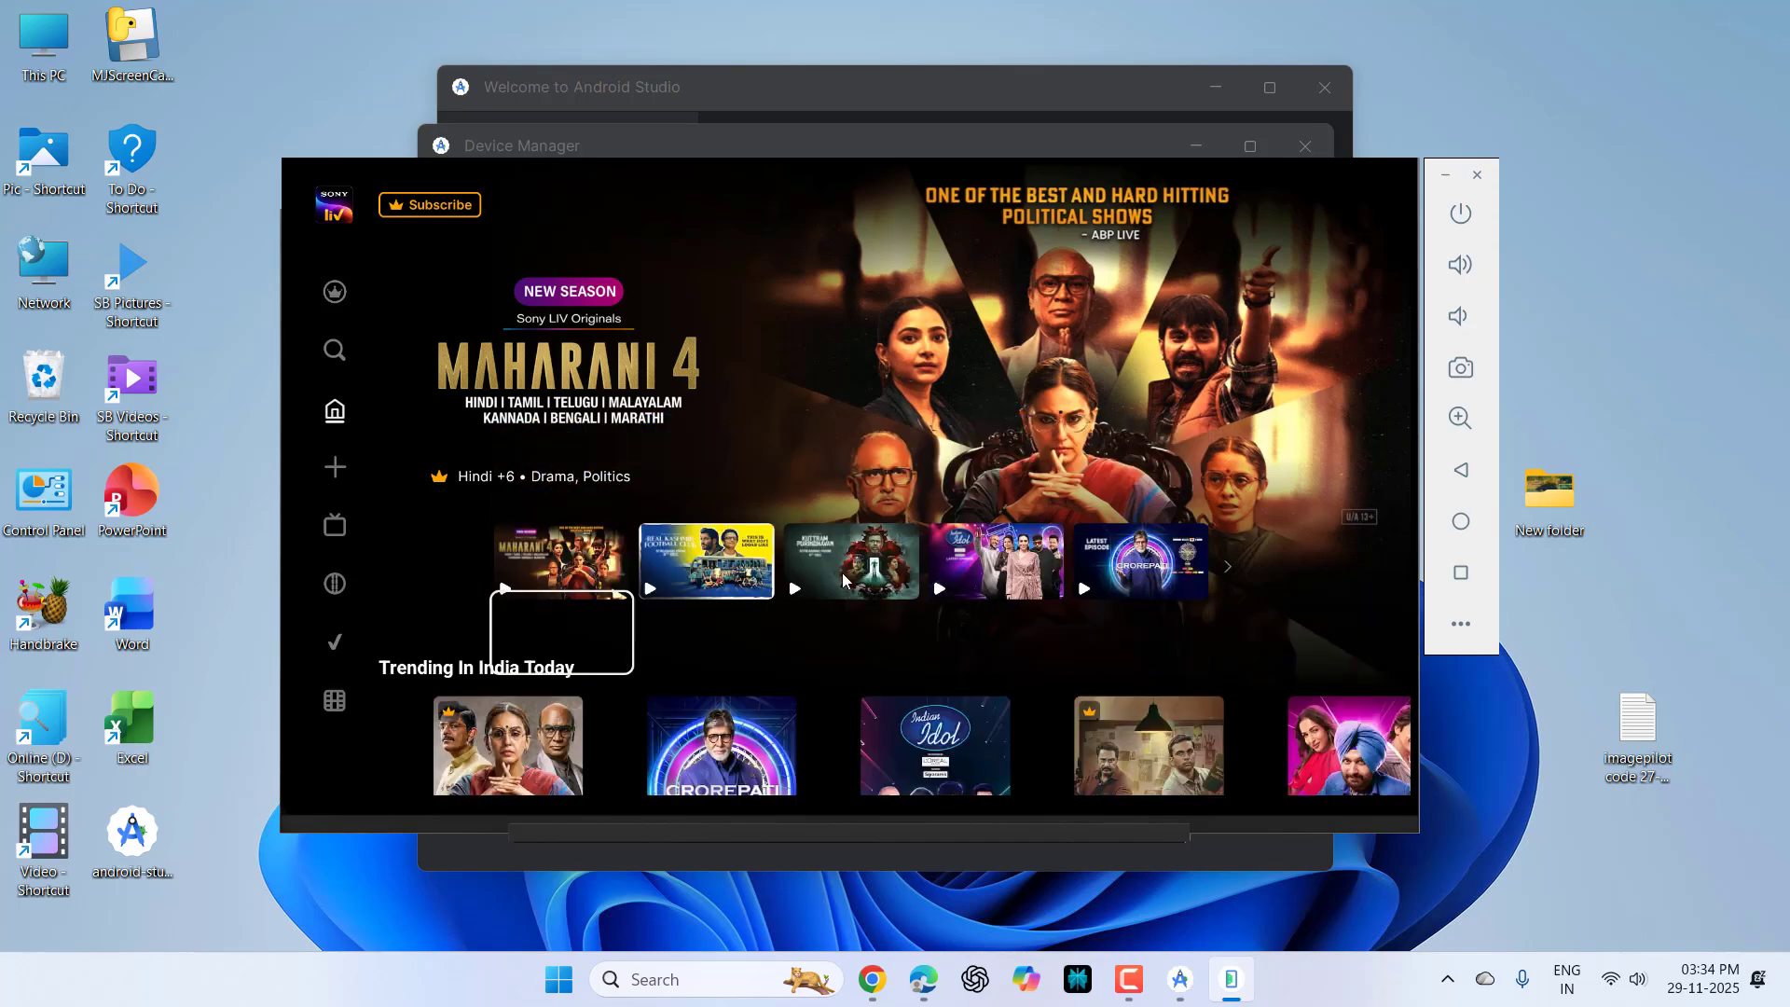
scroll(875, 571, down, 3)
scroll(874, 572, up, 3)
scroll(874, 574, down, 3)
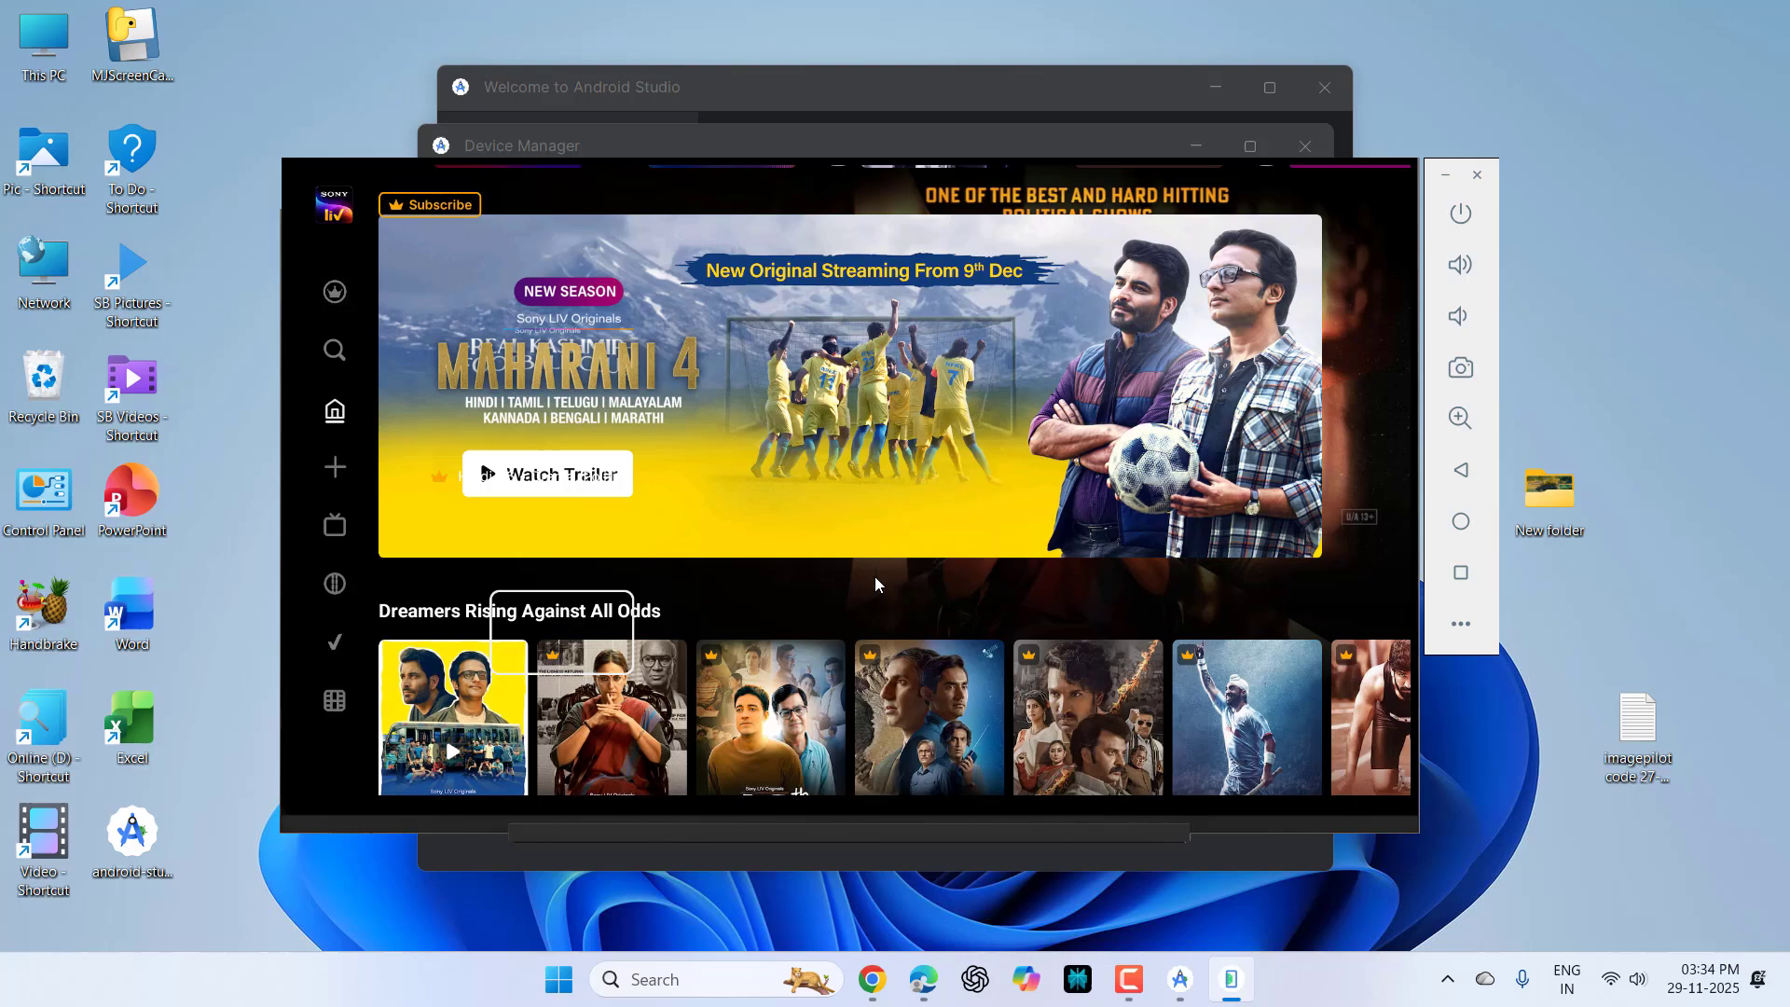
scroll(875, 577, up, 3)
scroll(875, 576, down, 3)
scroll(873, 577, up, 3)
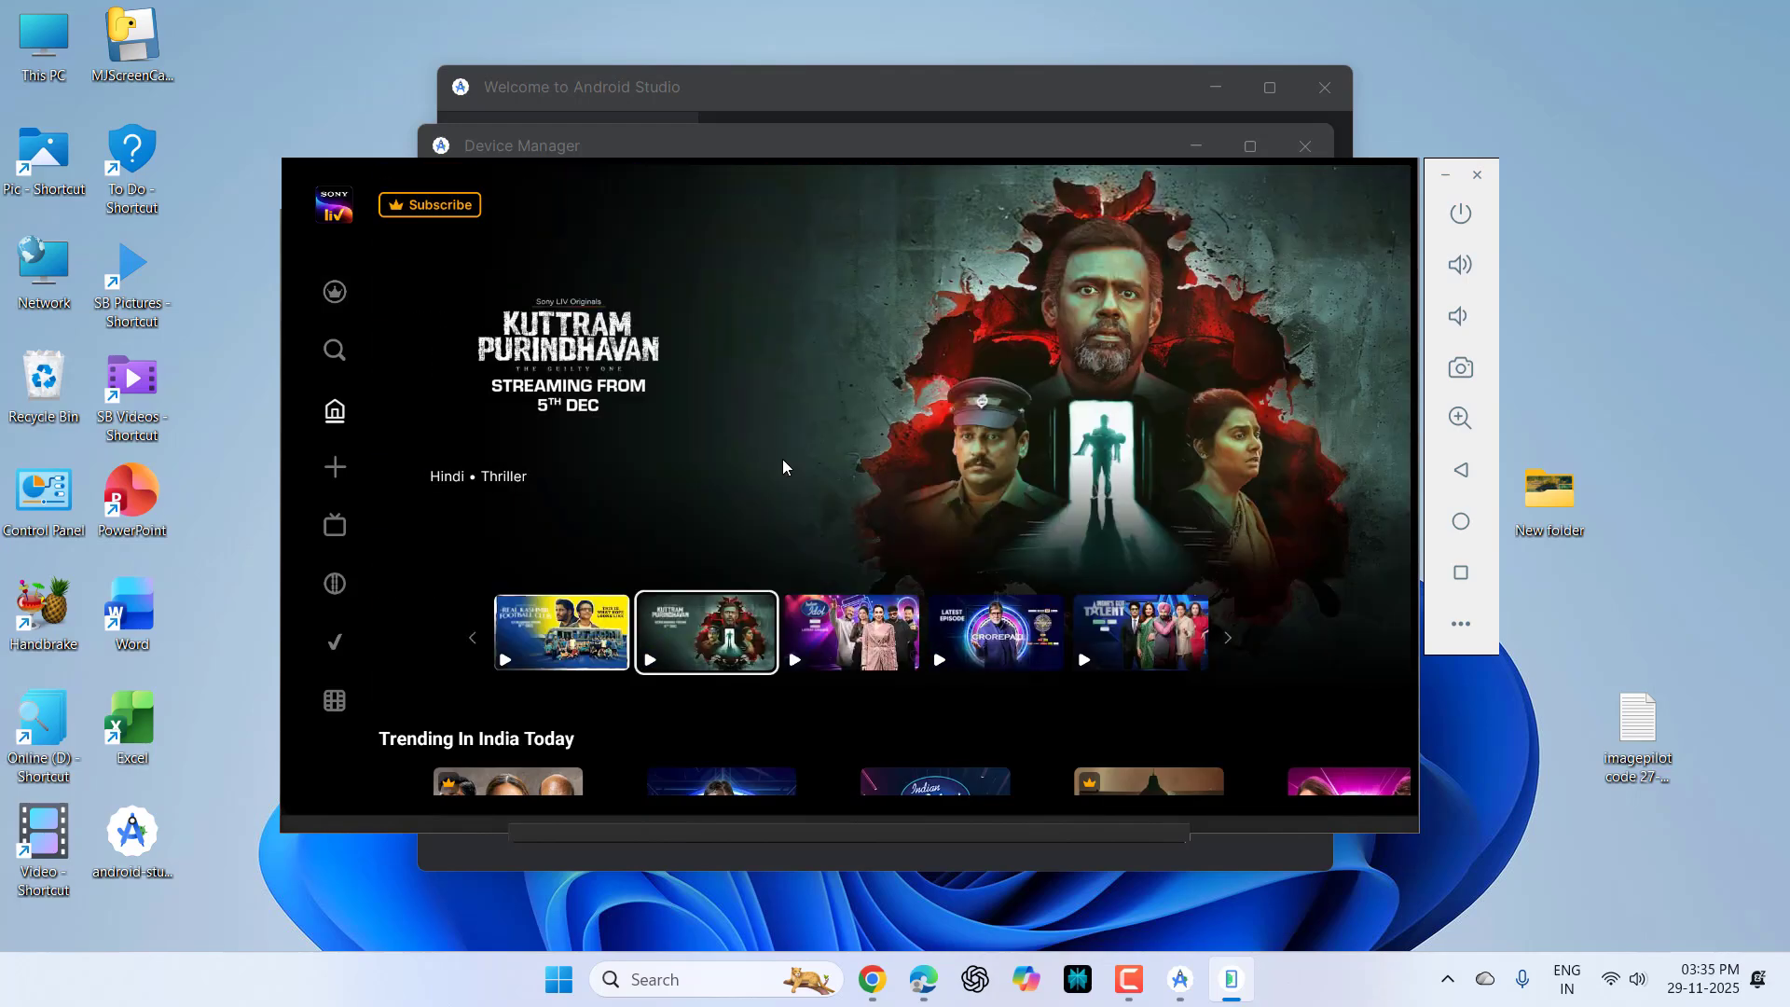
scroll(752, 472, down, 1)
scroll(752, 473, up, 1)
scroll(751, 489, down, 3)
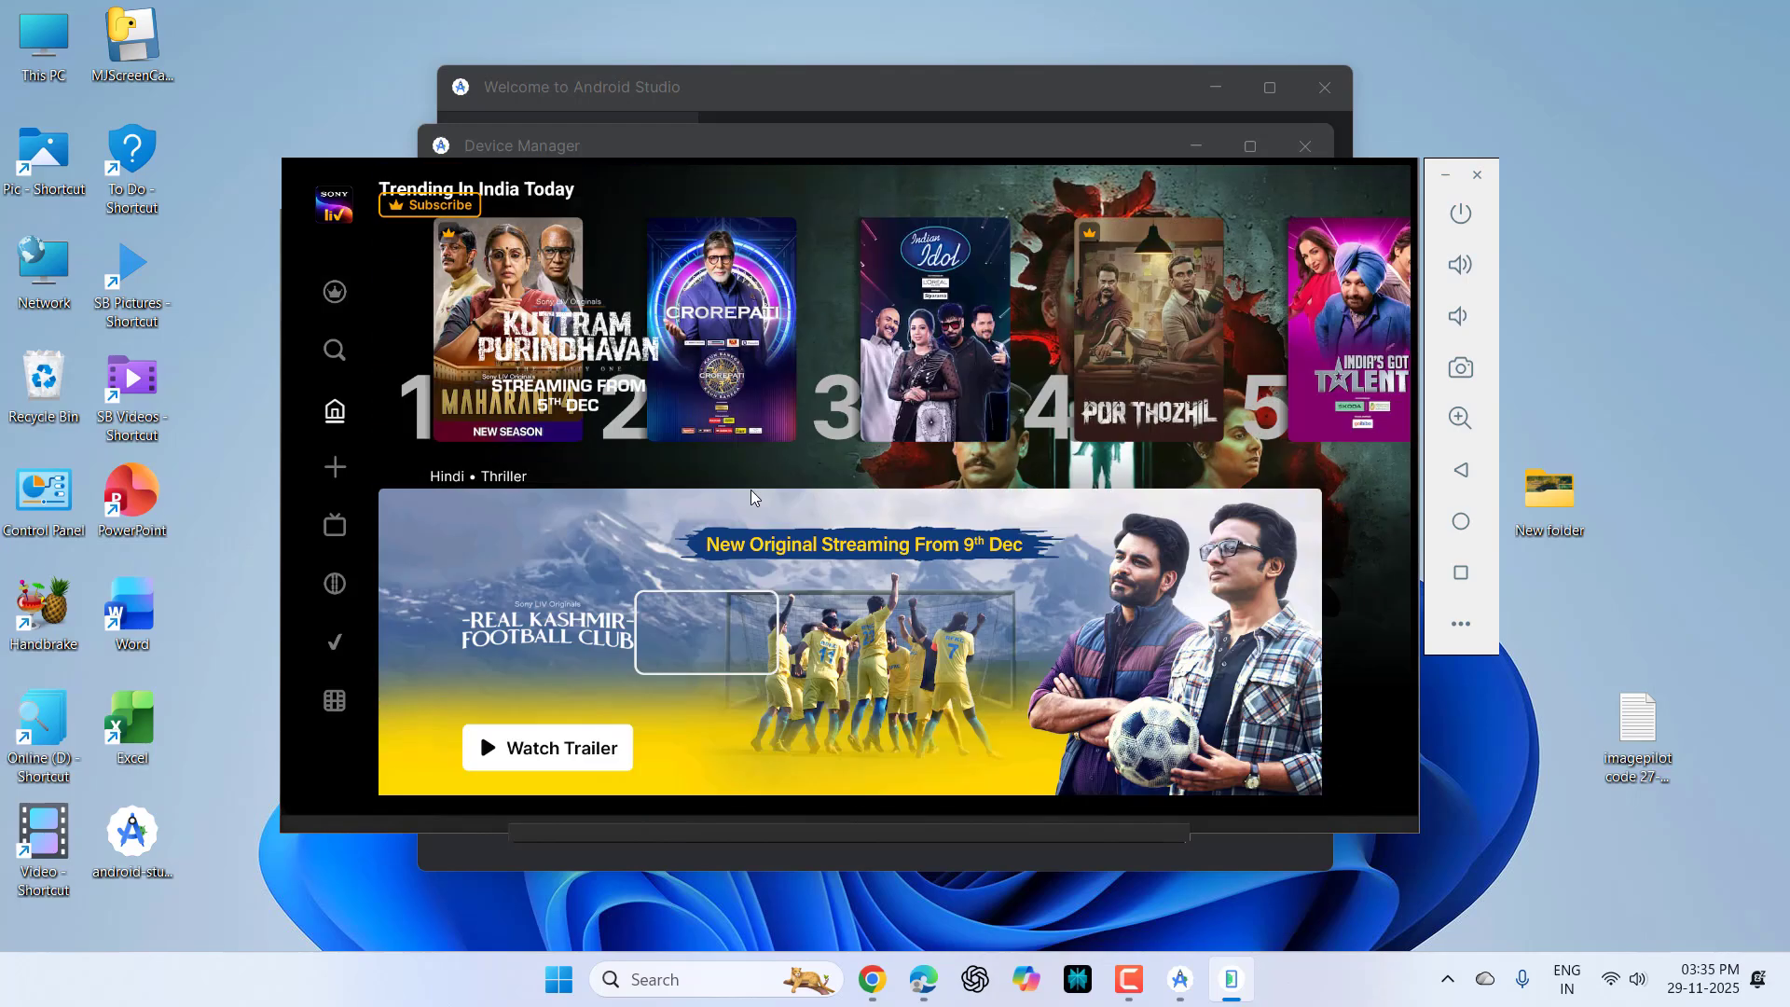
scroll(749, 497, up, 3)
scroll(794, 519, down, 3)
scroll(799, 538, down, 2)
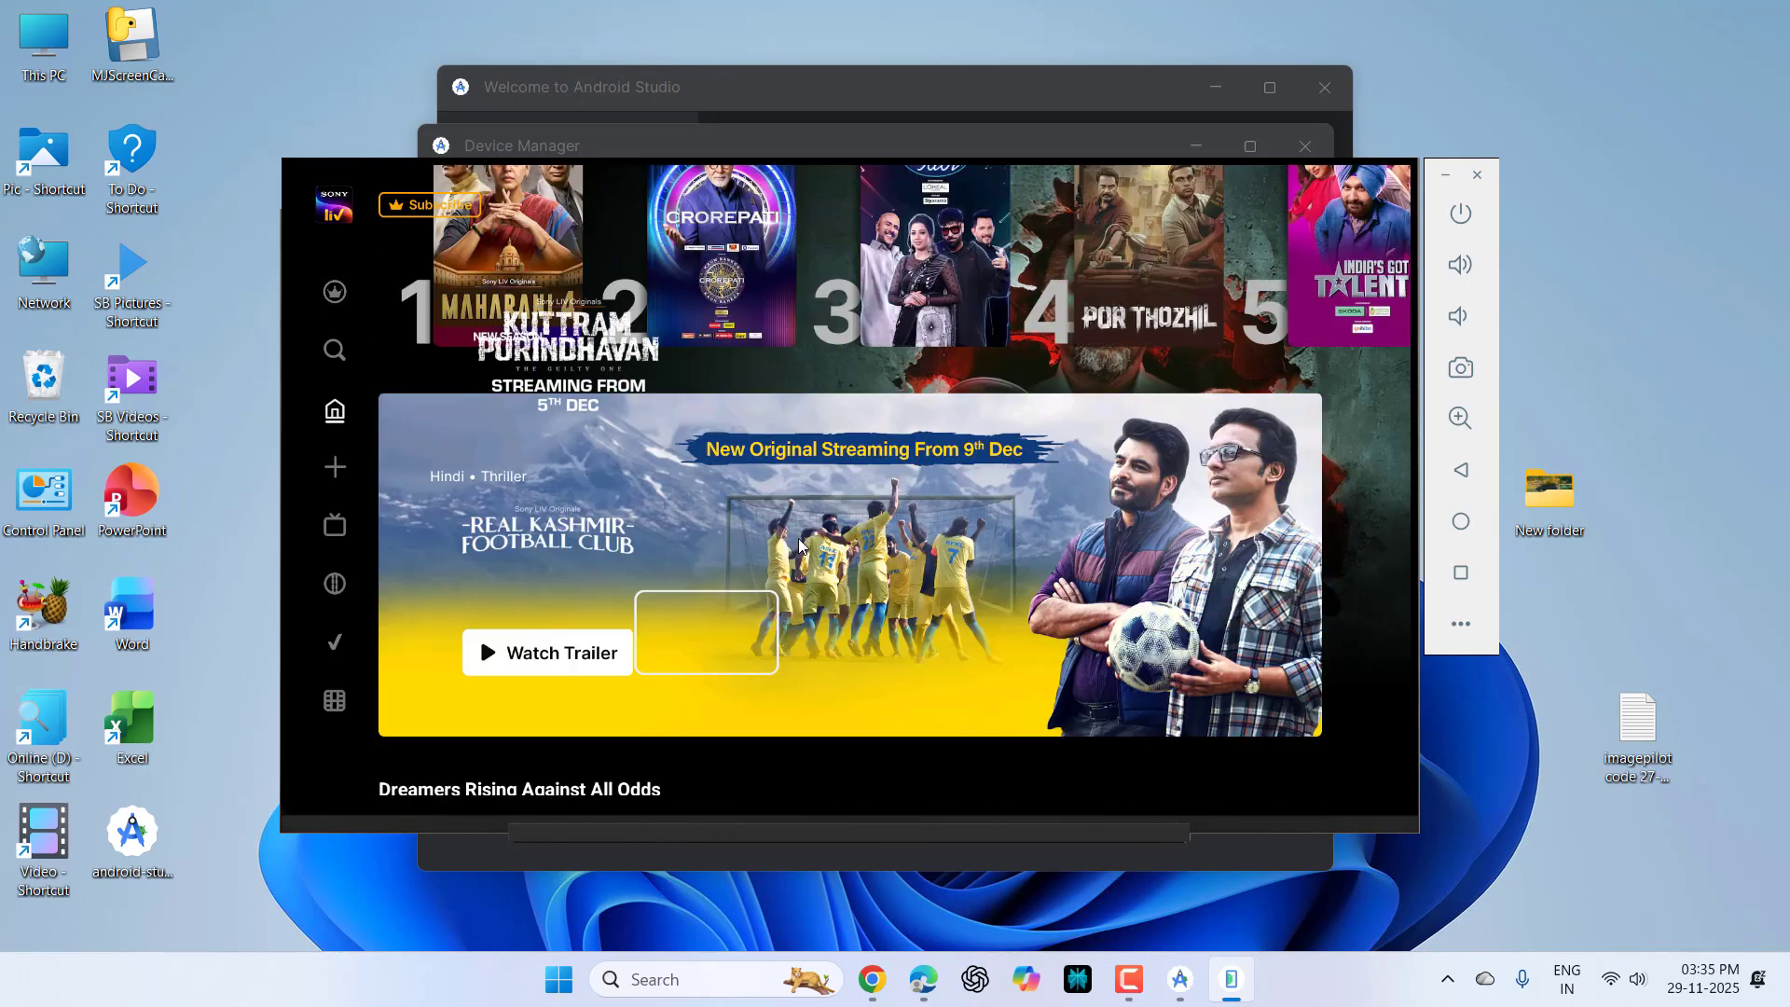
scroll(793, 562, up, 5)
key(Home)
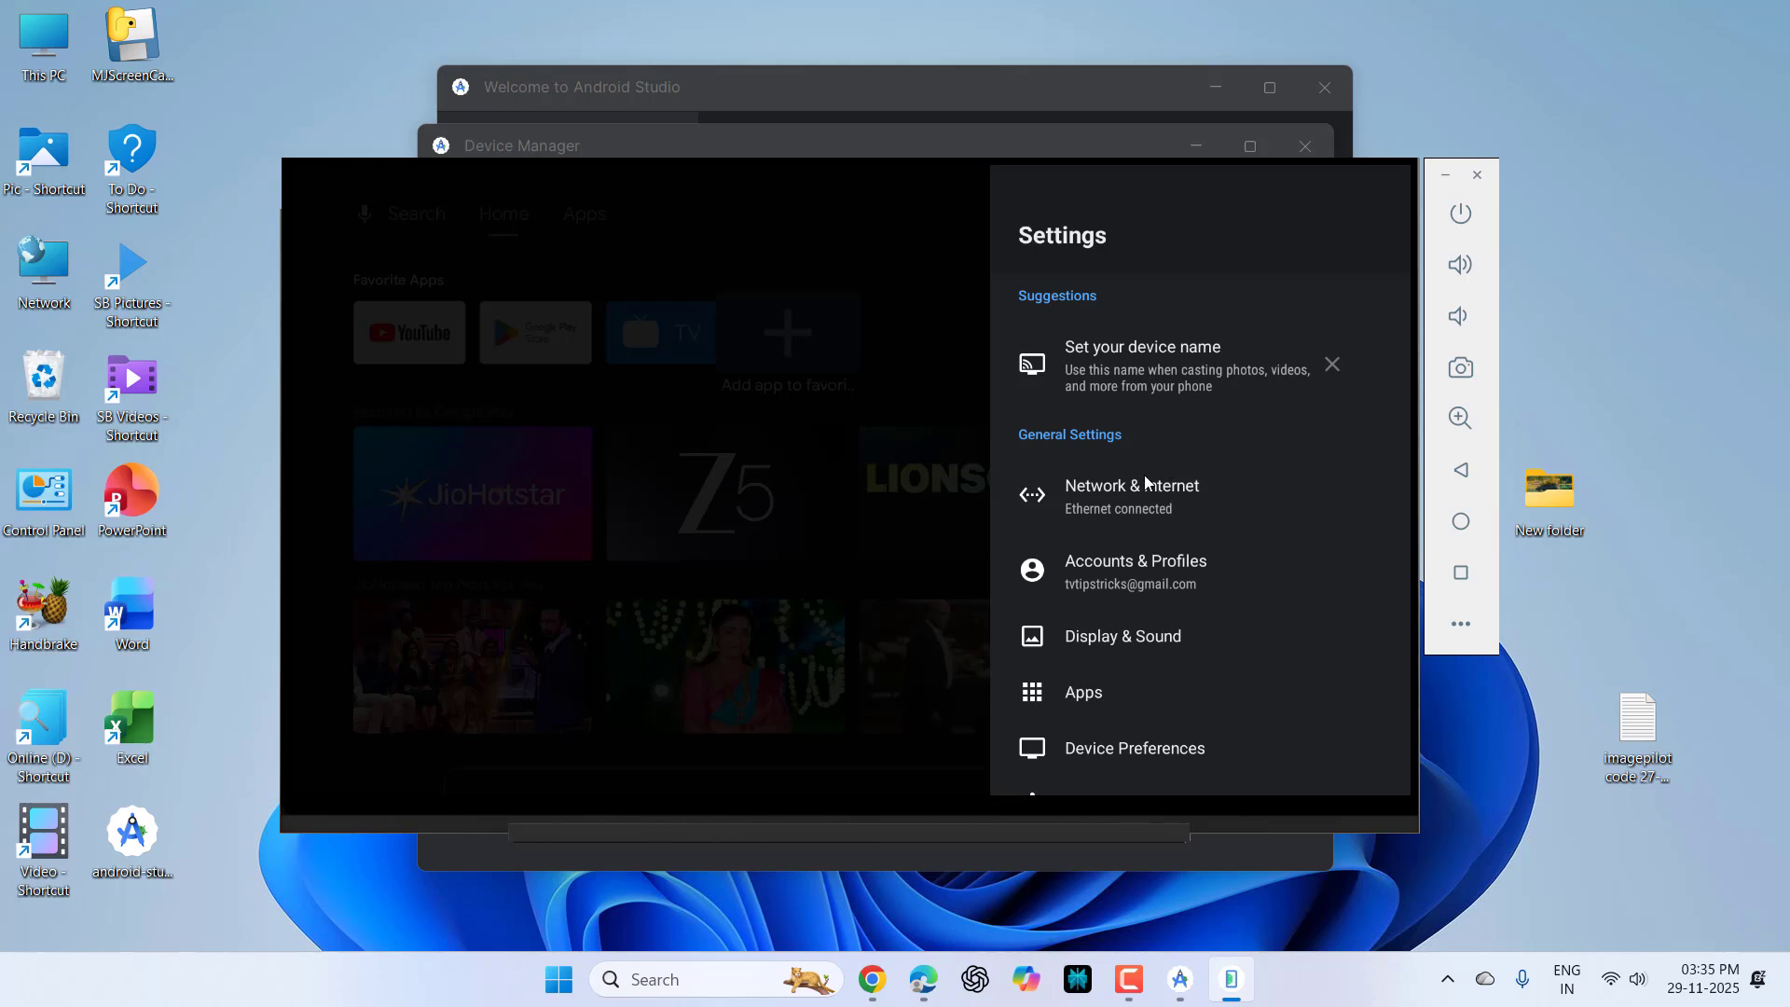
Step: Dismiss the device-name suggestion and glance at the Display & Sound and Apps settings
click(1333, 364)
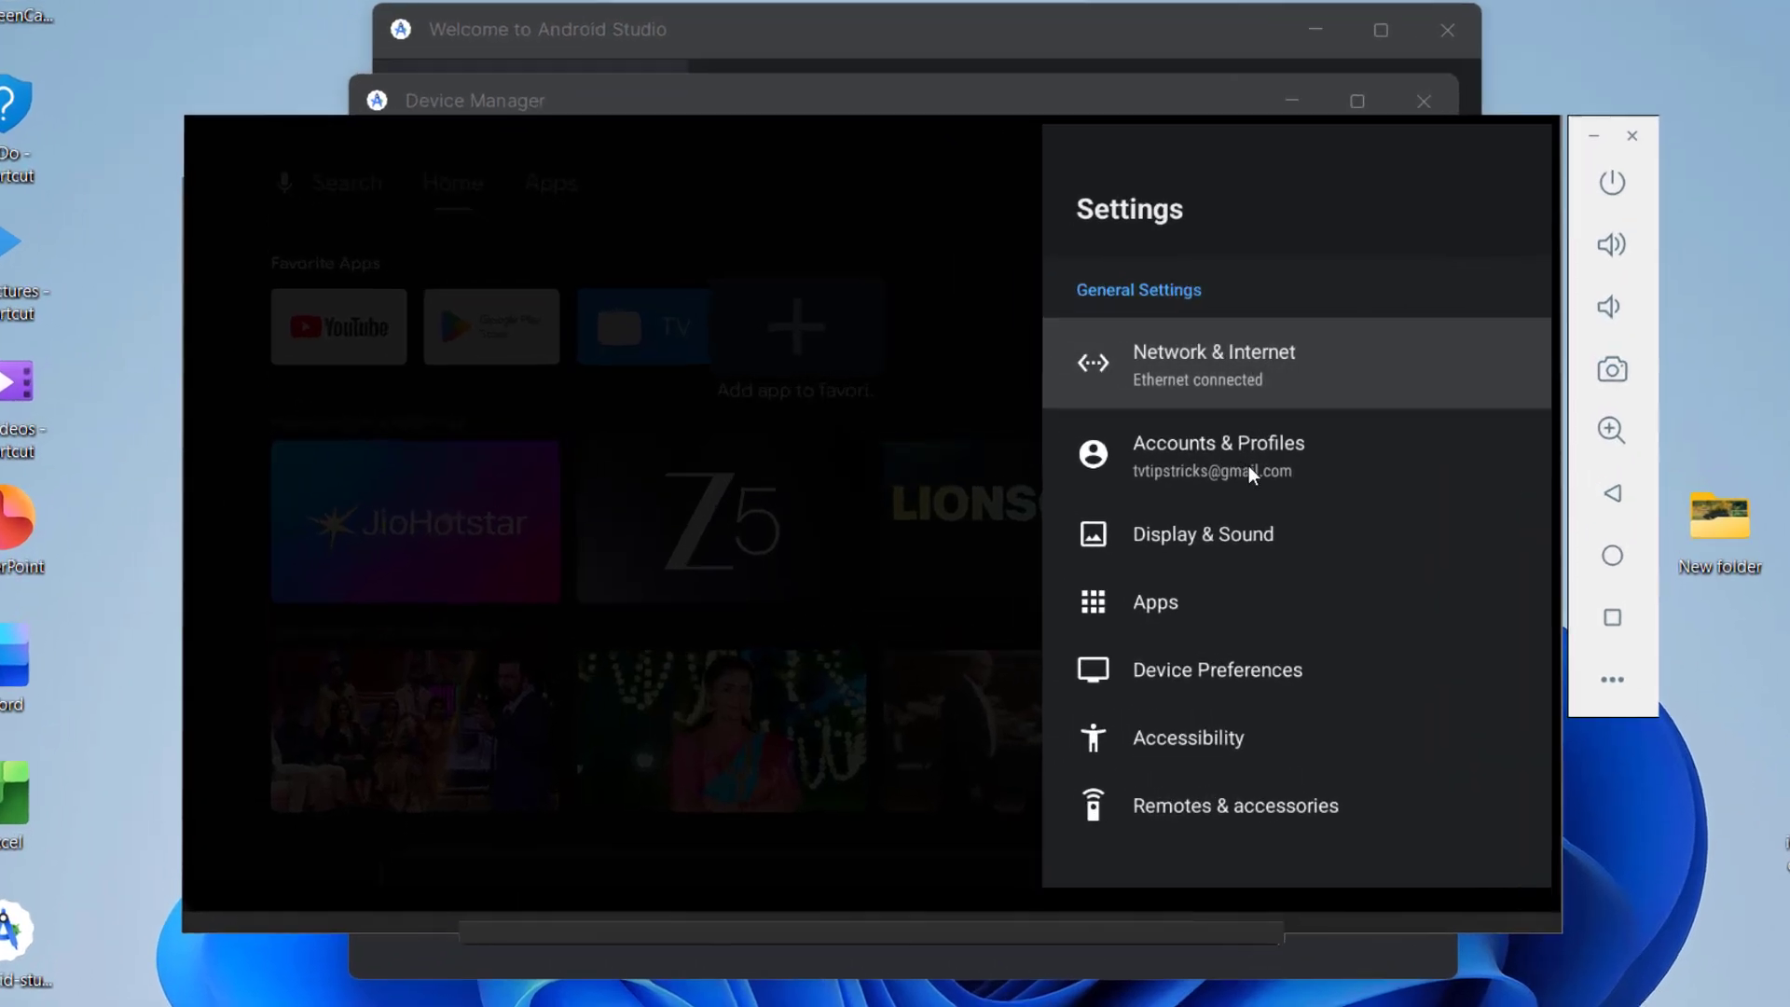
click(1210, 547)
key(Home)
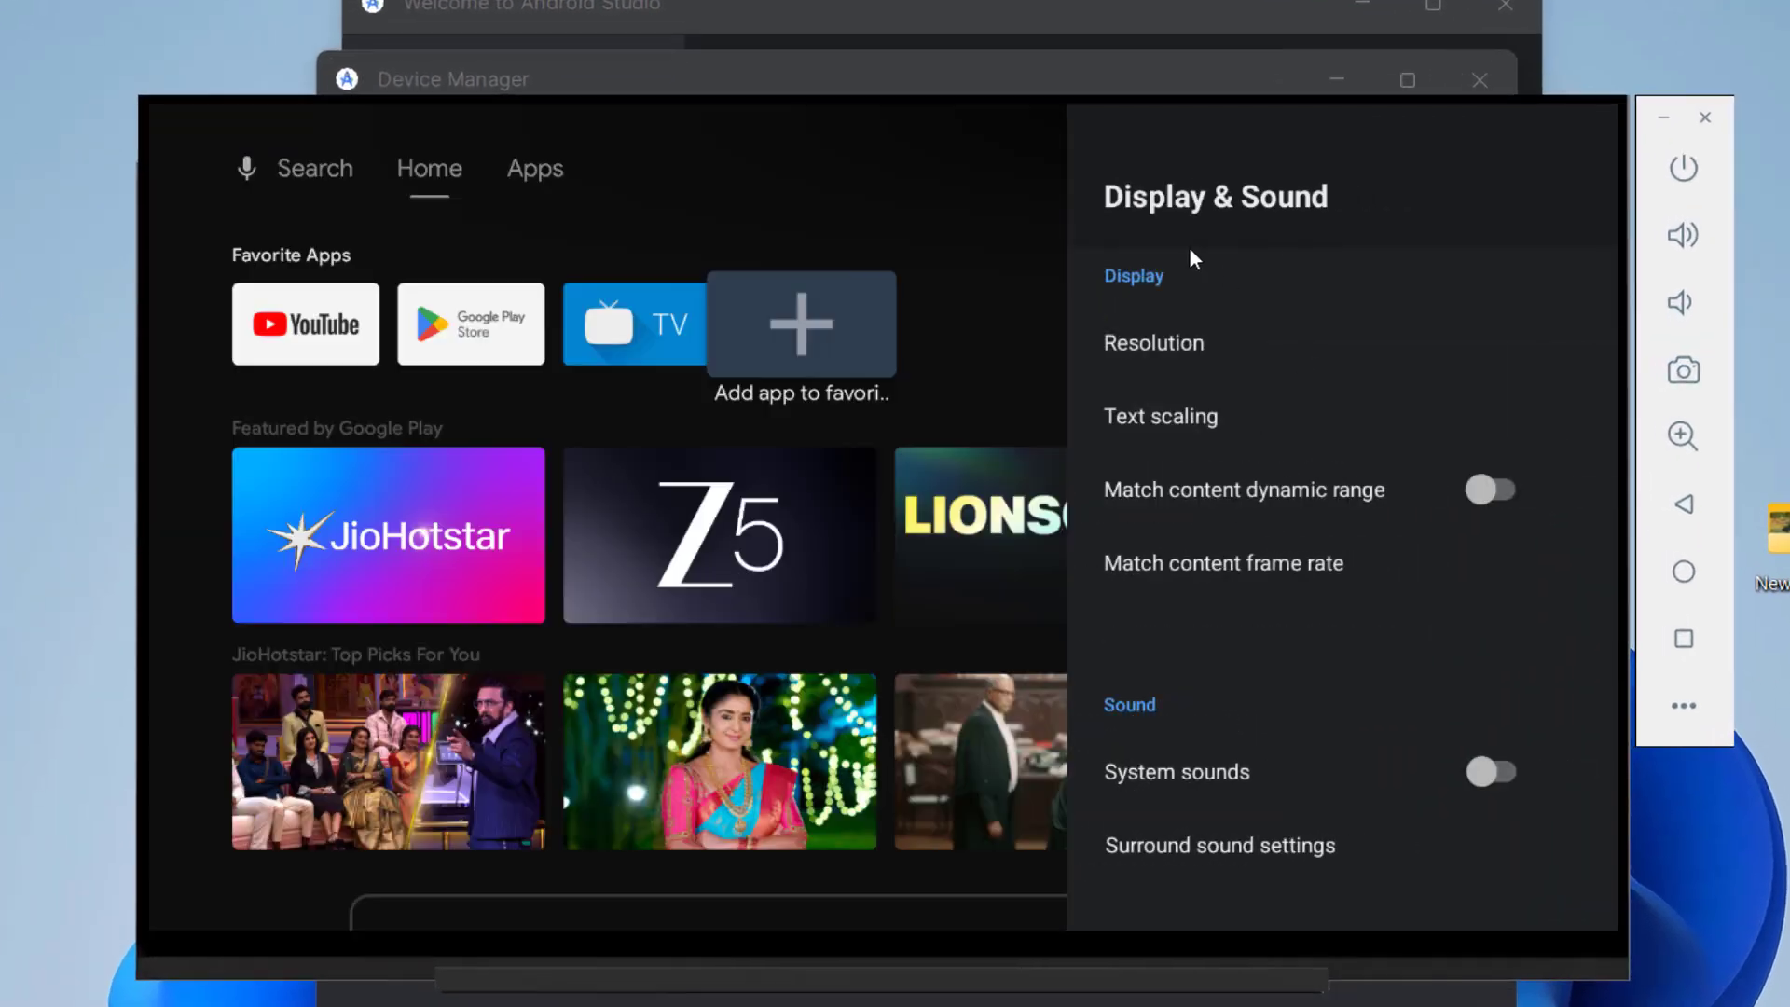
click(1427, 174)
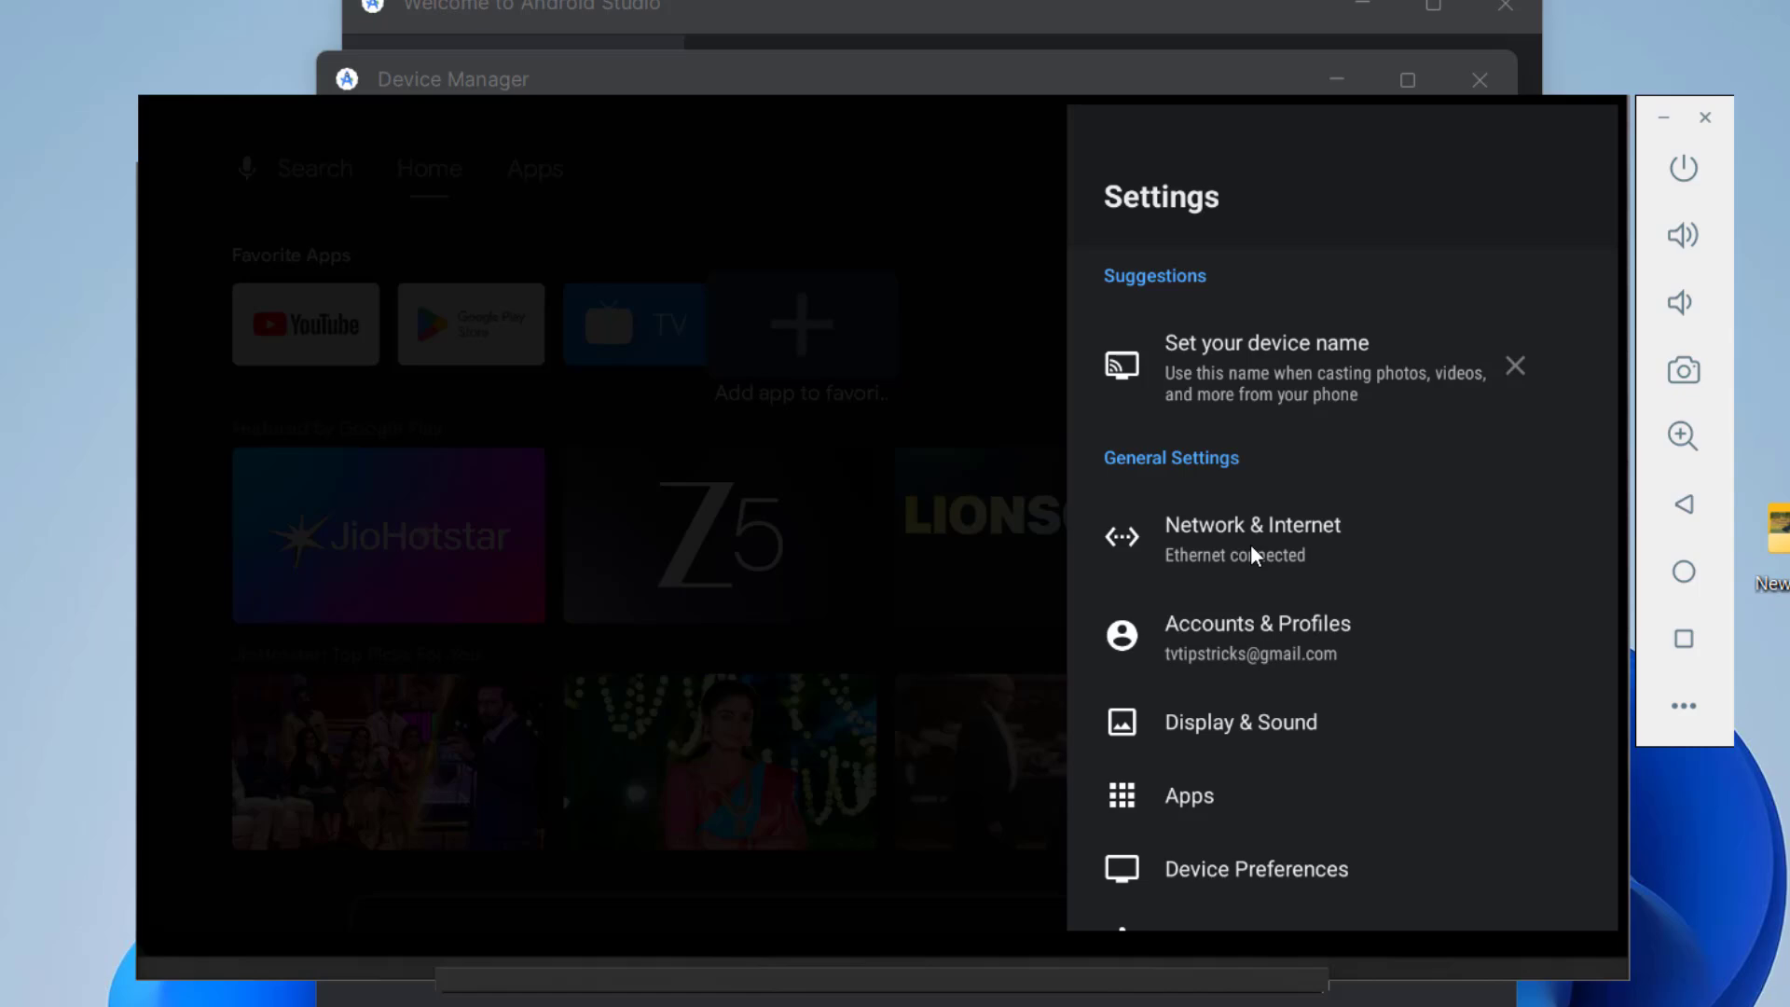
click(1189, 634)
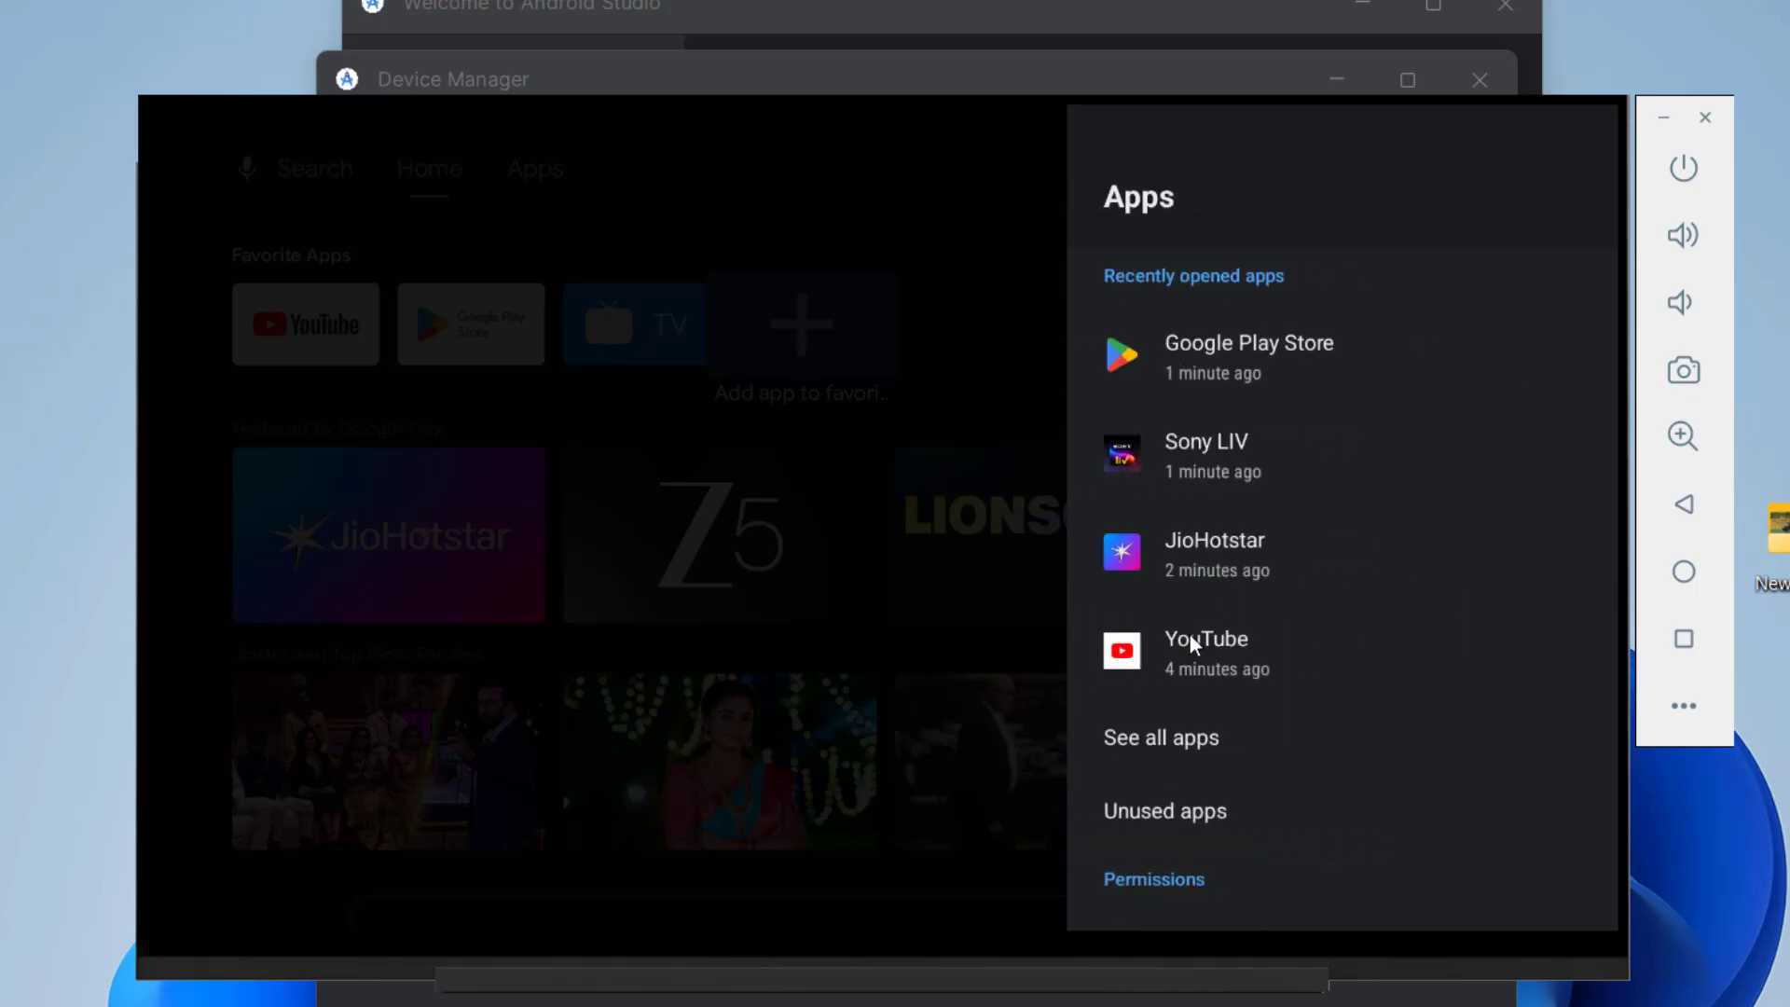
key(Home)
Step: Open Device Preferences and view the Date & Time settings
click(1458, 158)
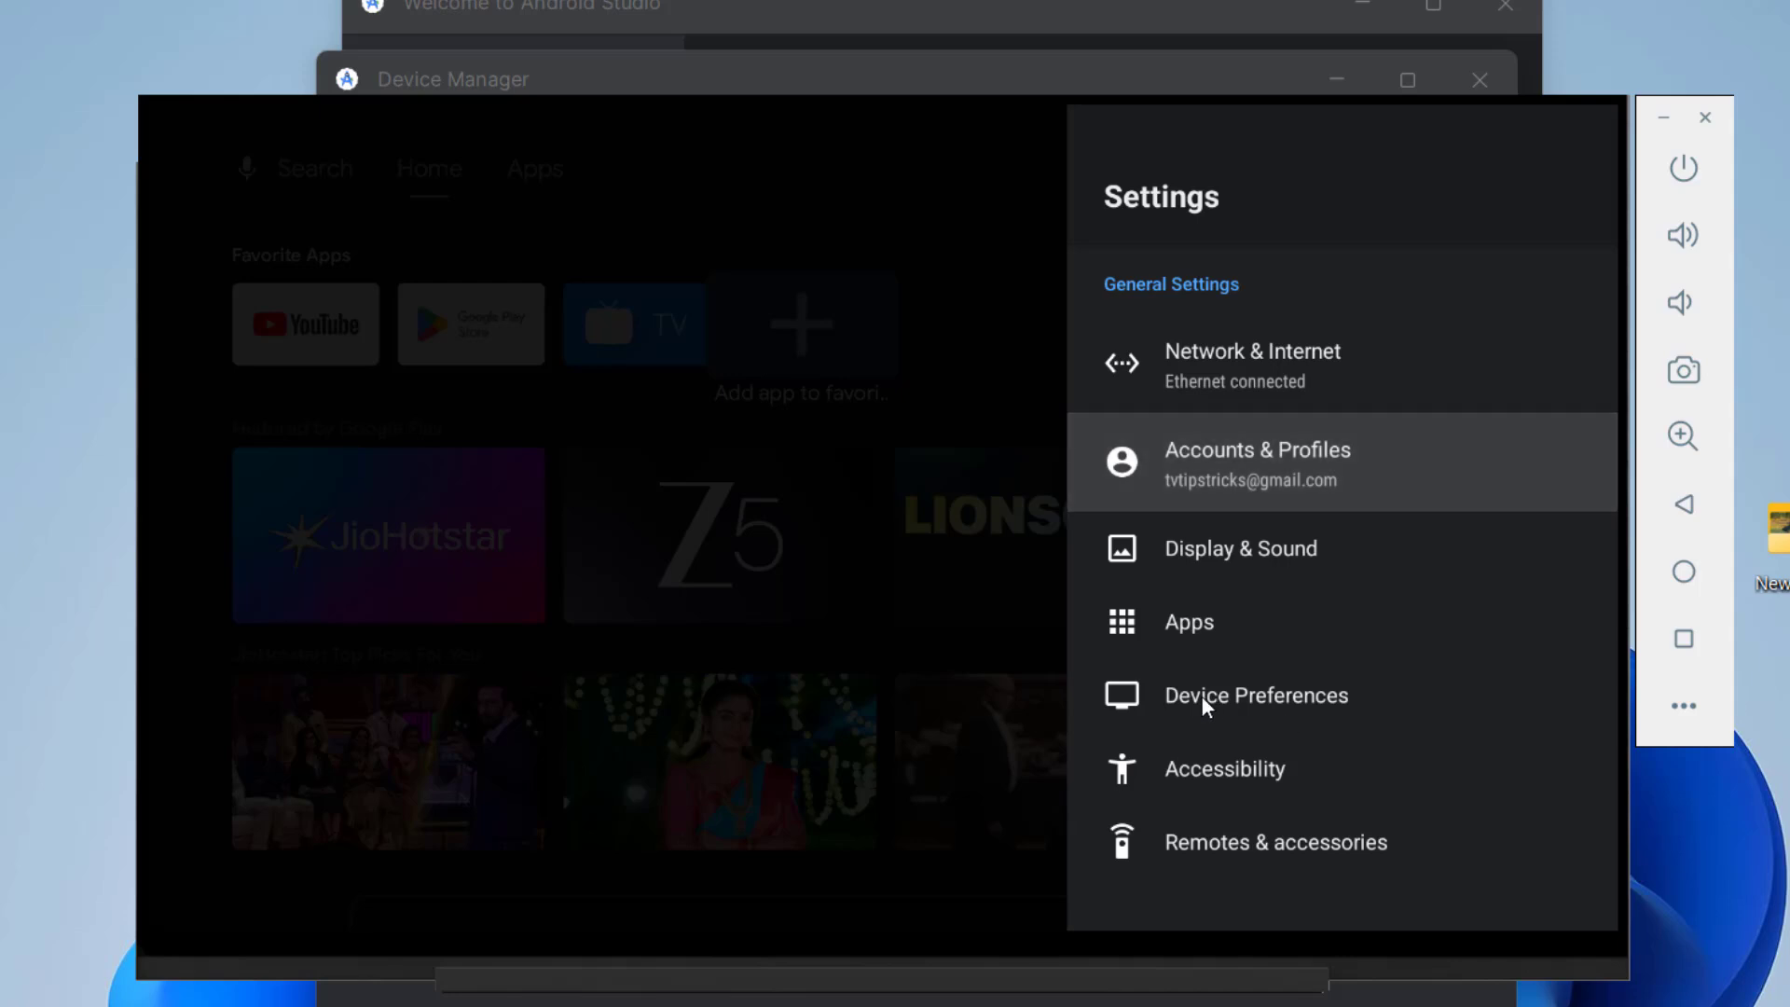
click(1202, 695)
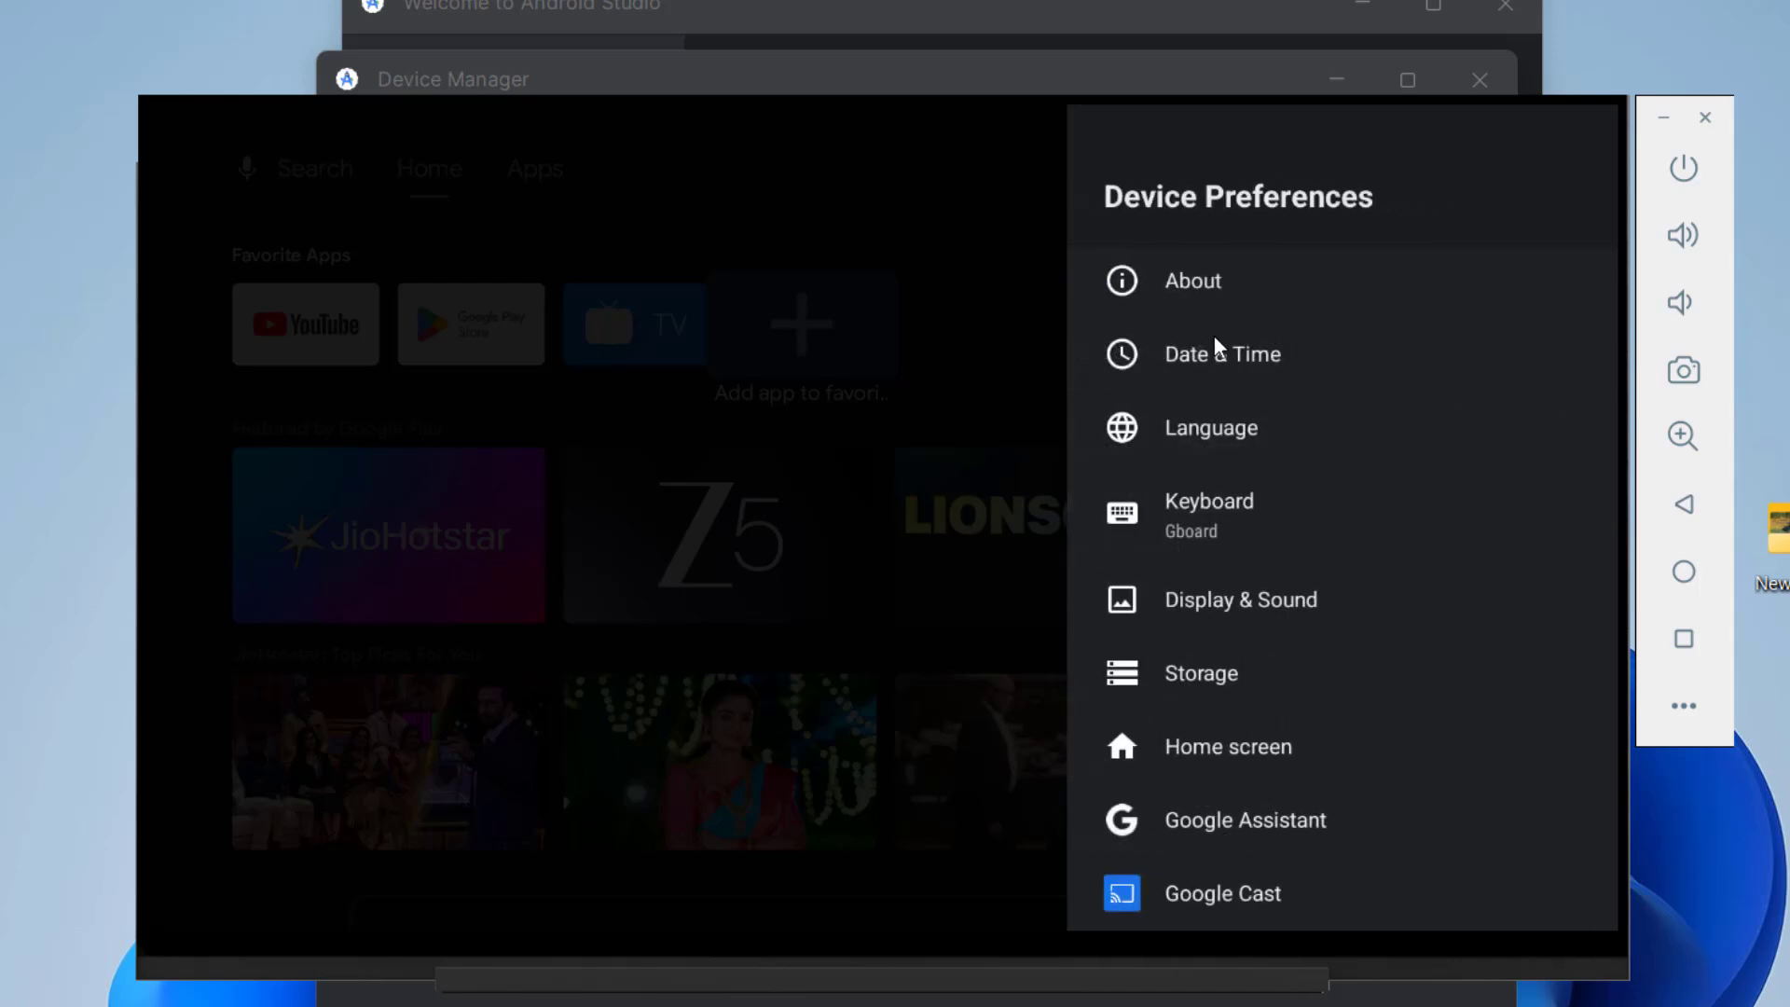
scroll(1214, 364, down, 3)
scroll(1218, 390, down, 4)
scroll(1217, 388, up, 5)
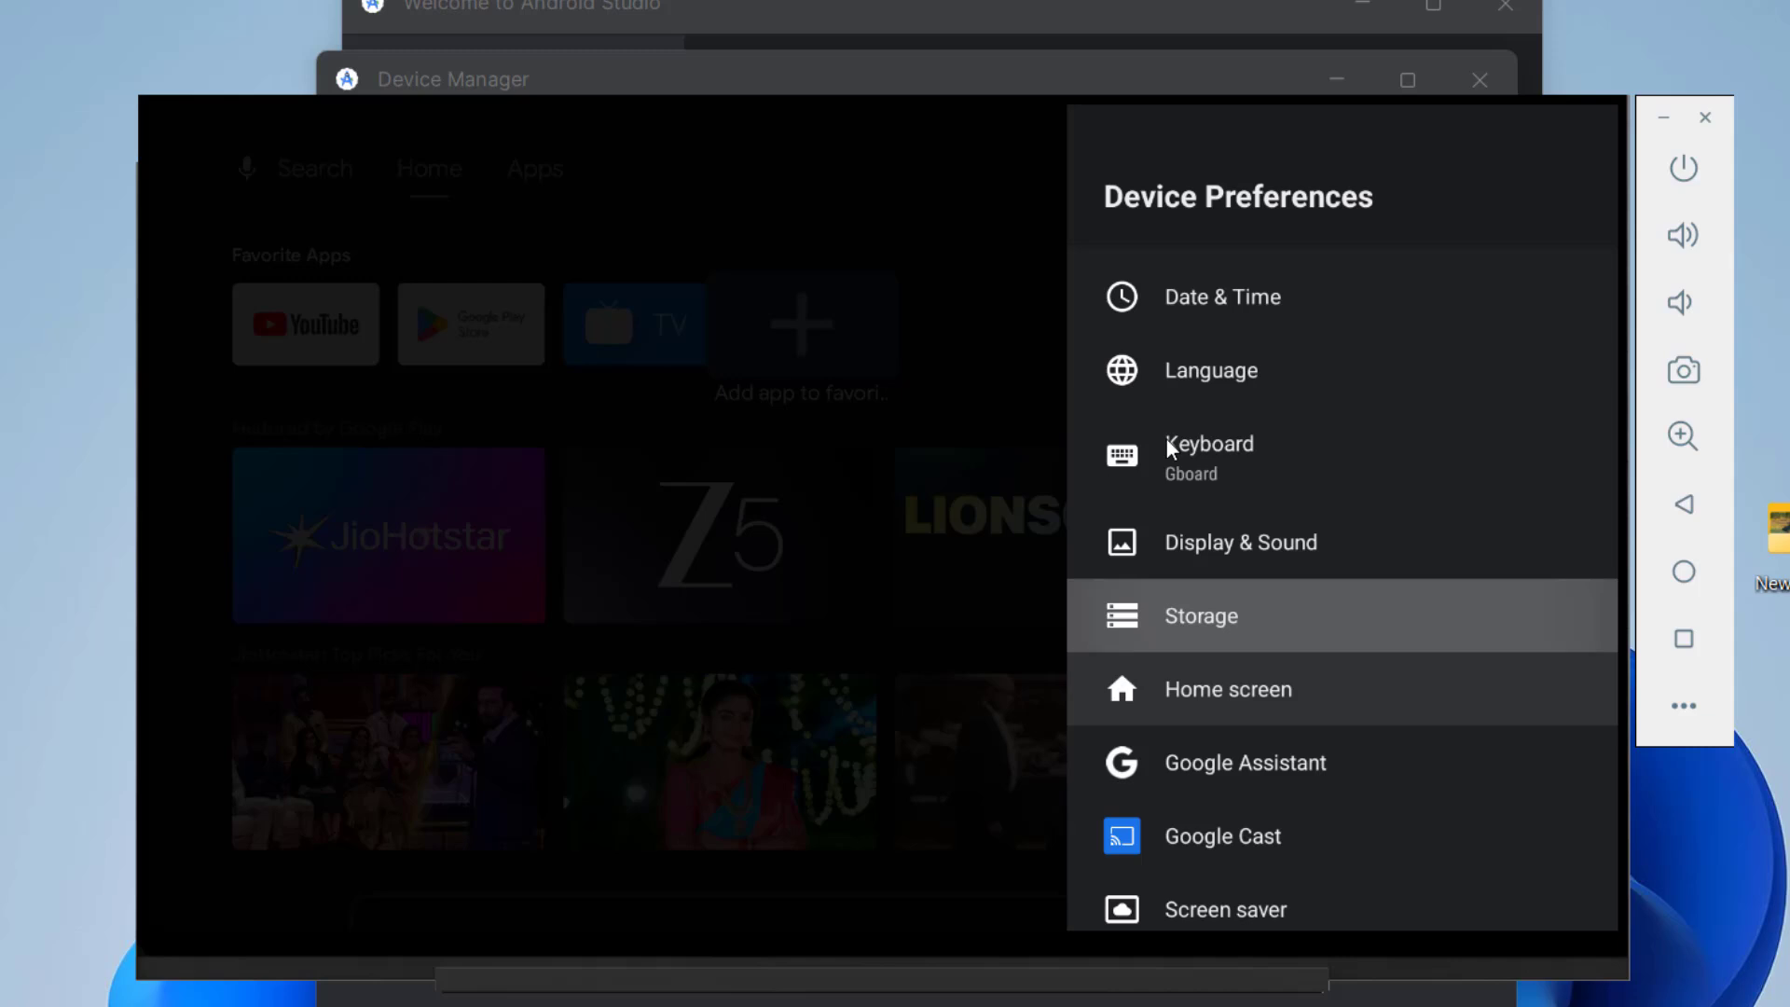
scroll(1210, 368, up, 2)
click(1211, 361)
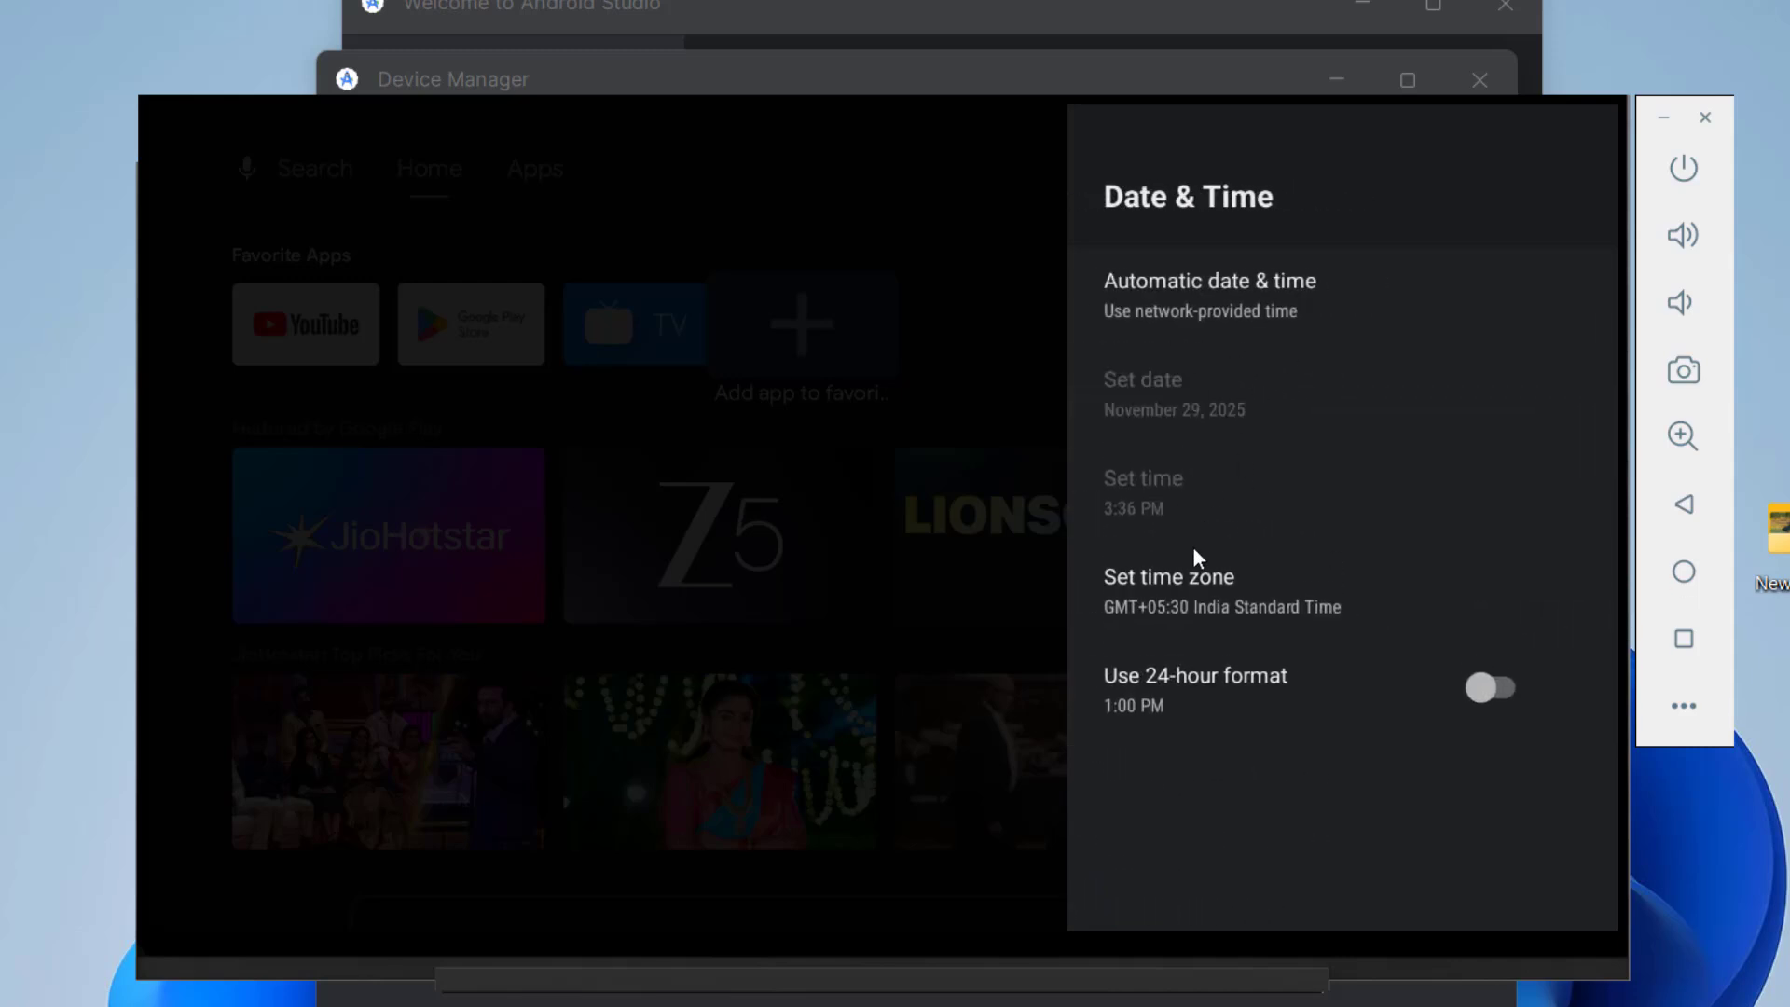
key(Escape)
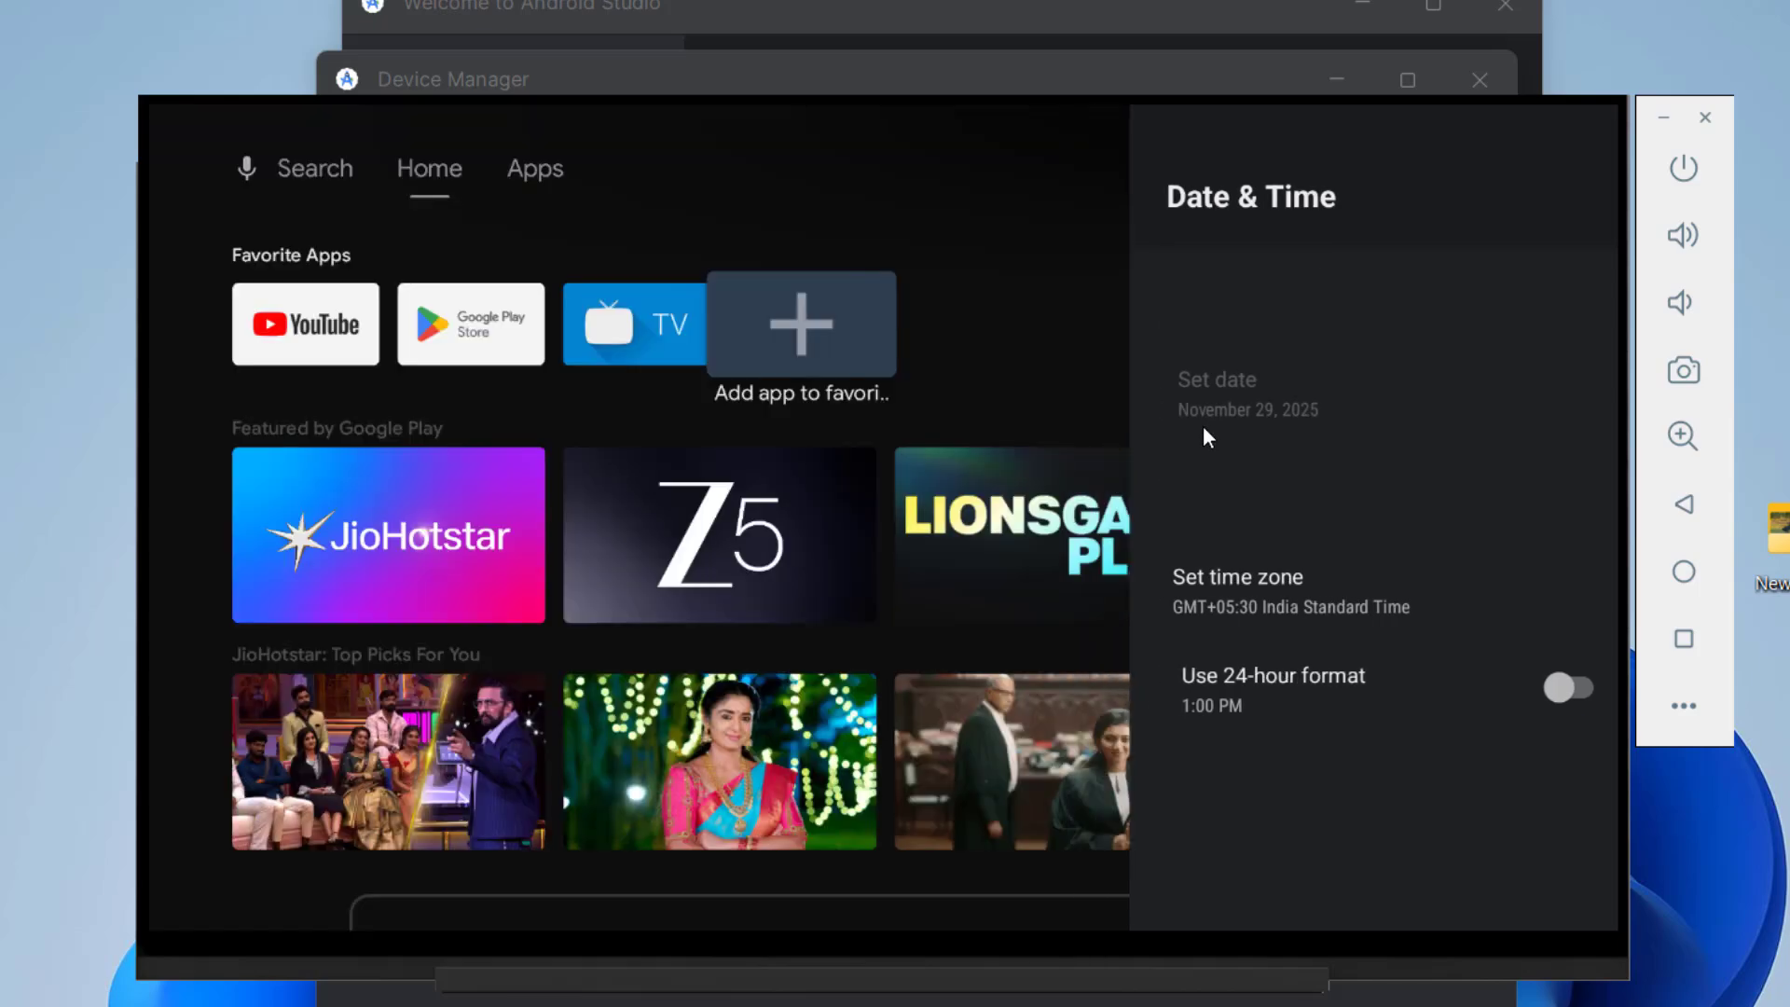
Step: Browse the Device Preferences list and the Accessibility page, then close Settings
click(1425, 178)
scroll(1200, 622, down, 2)
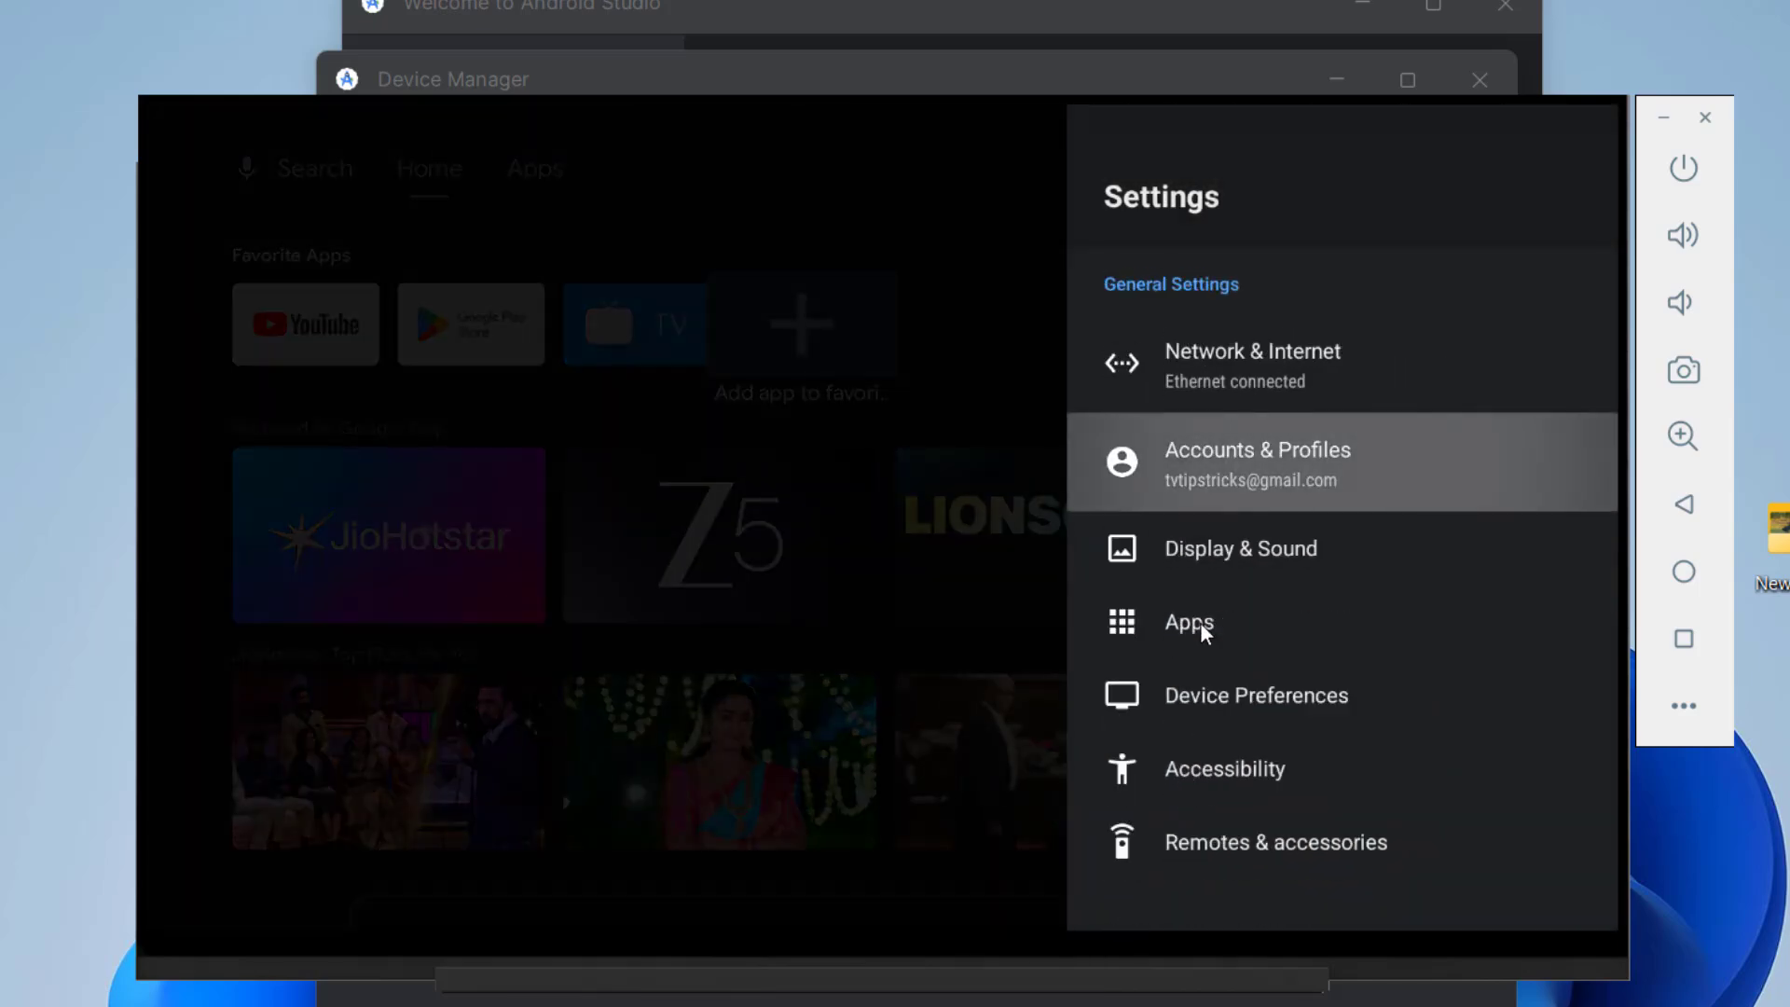
click(1253, 695)
scroll(1263, 504, down, 3)
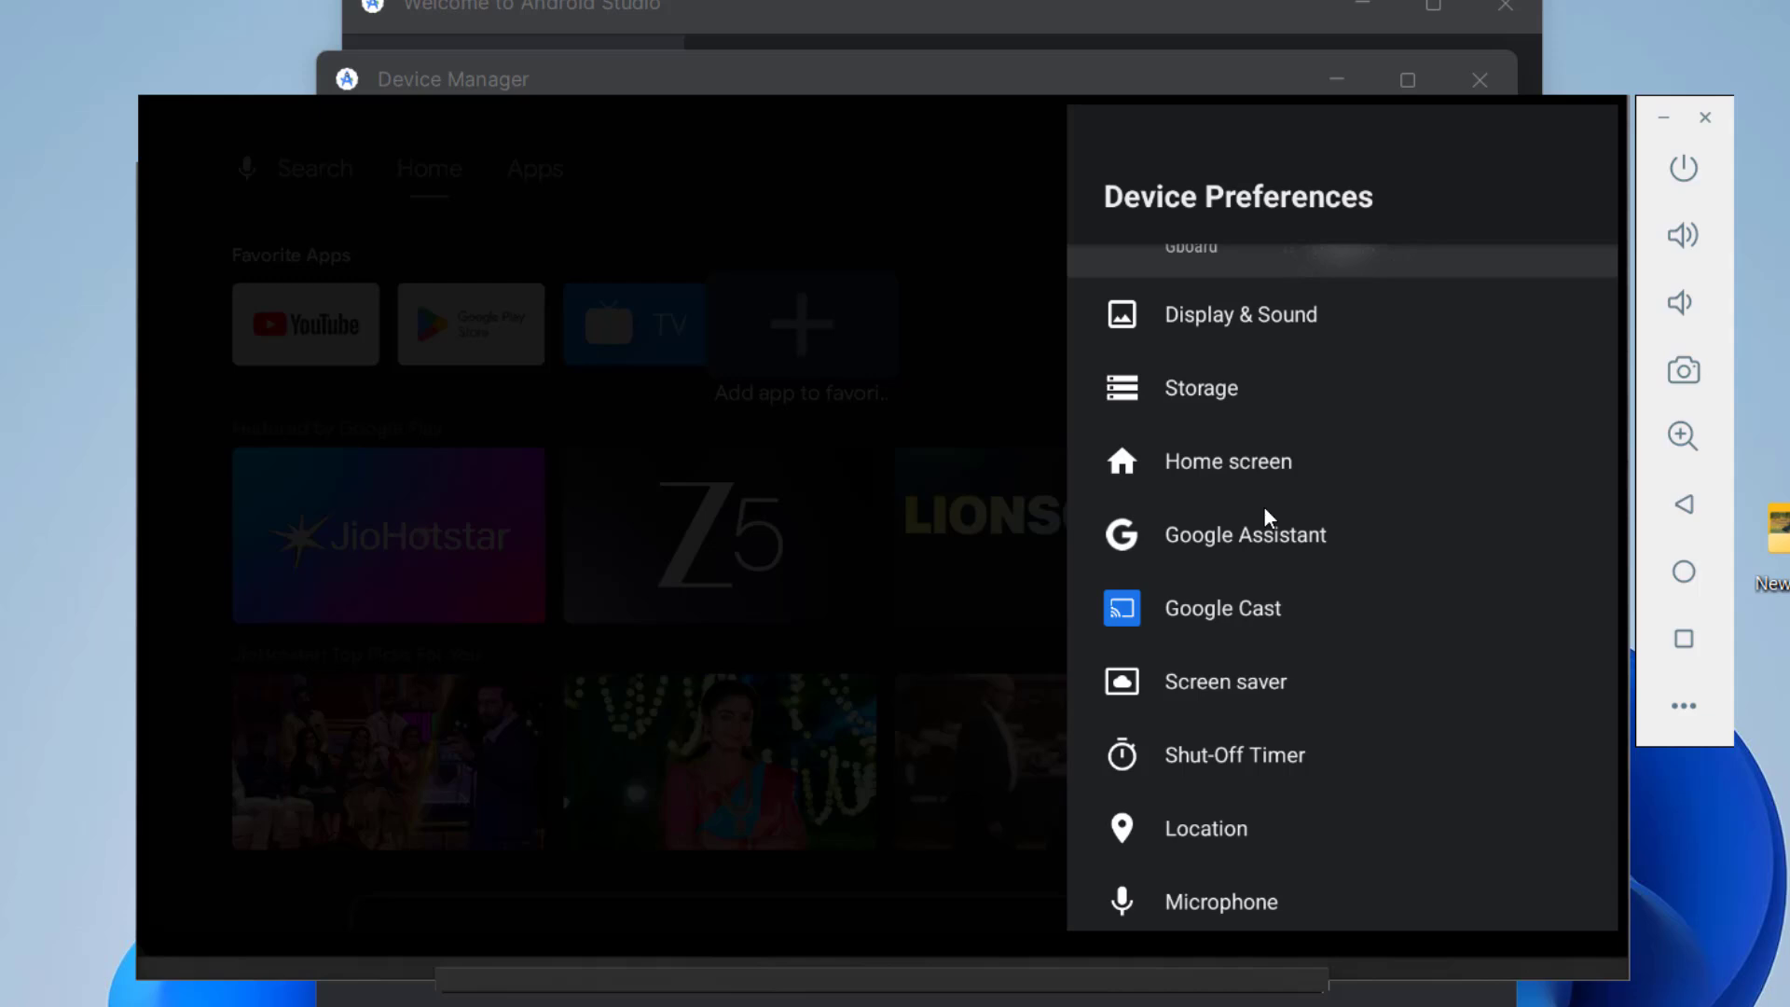
scroll(1261, 515, down, 3)
key(Up)
scroll(1246, 689, up, 5)
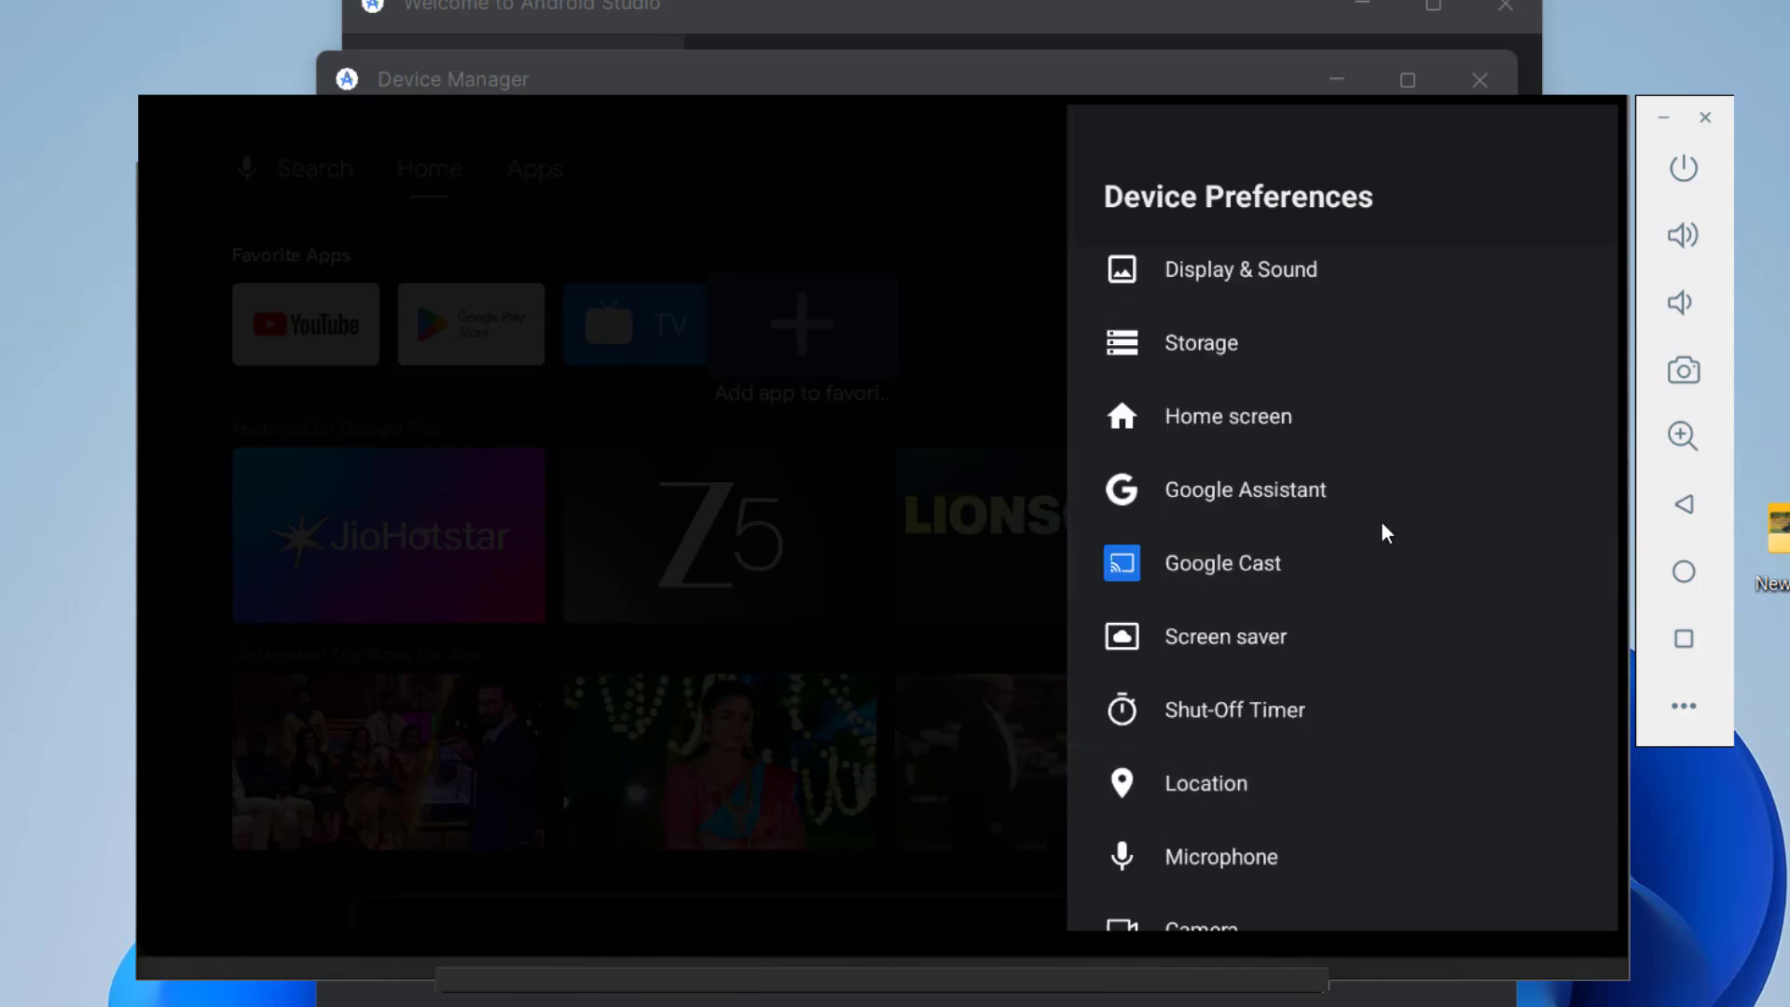
key(Escape)
click(1244, 766)
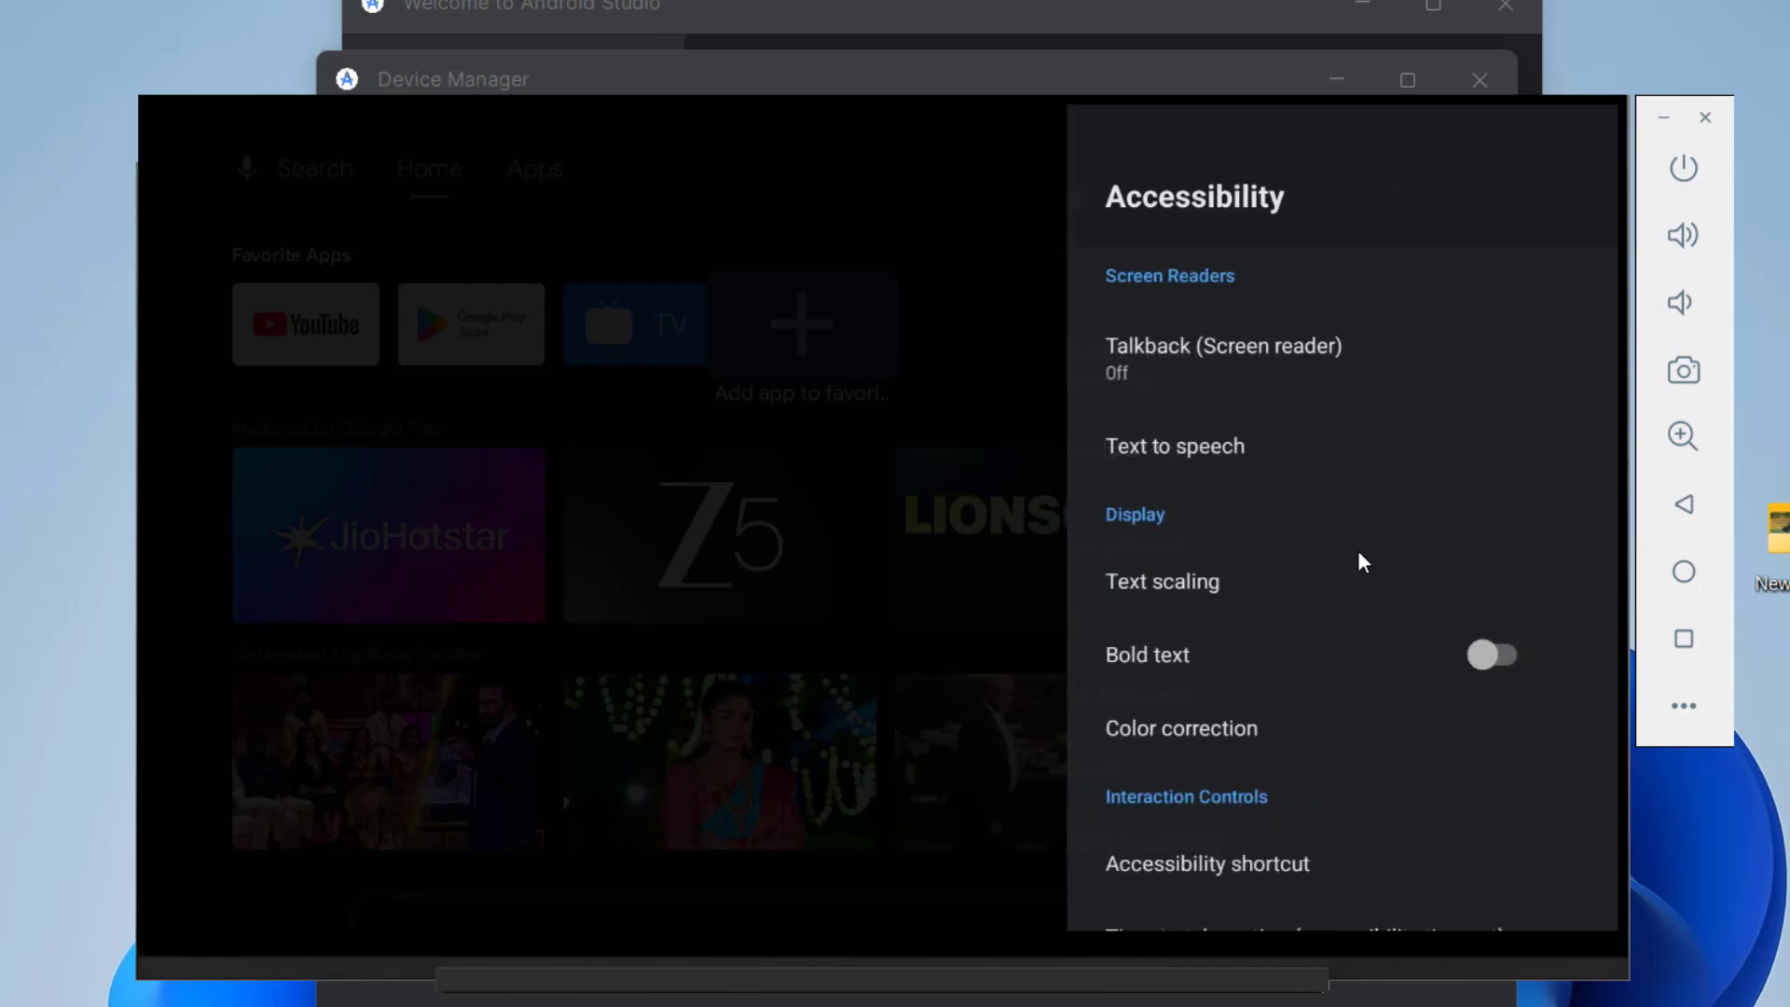
key(Escape)
key(Escape)
click(1428, 174)
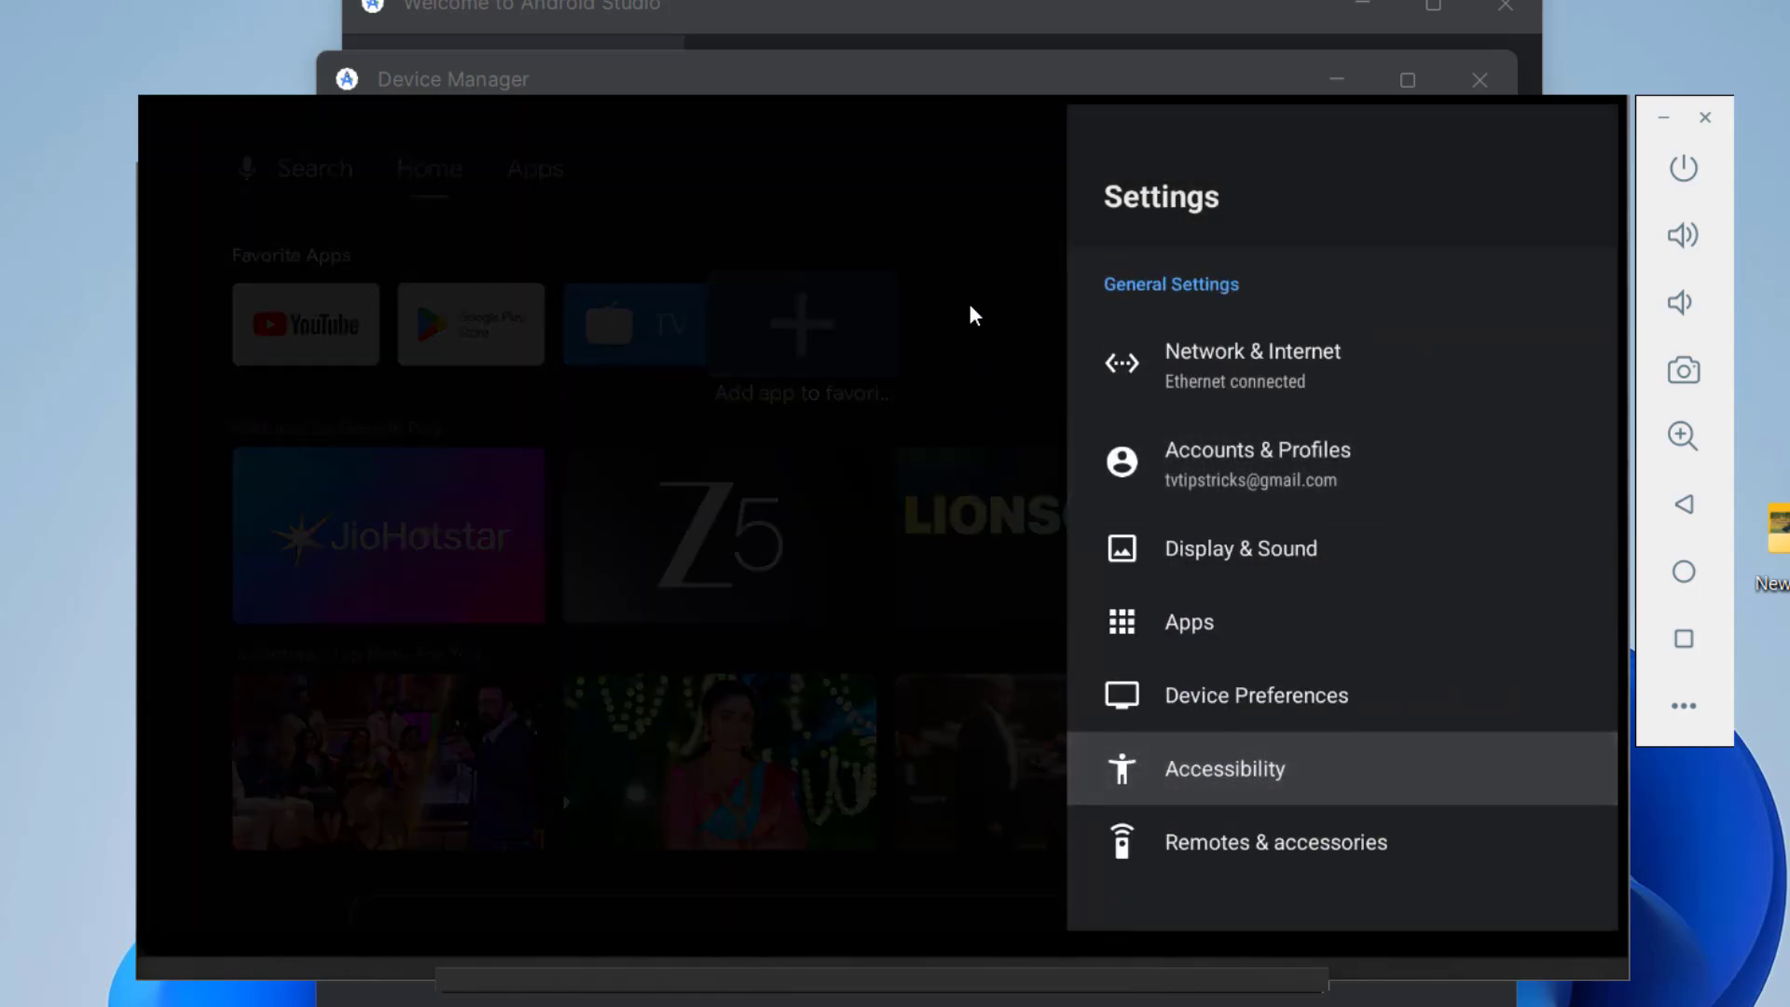
key(Escape)
scroll(977, 393, down, 5)
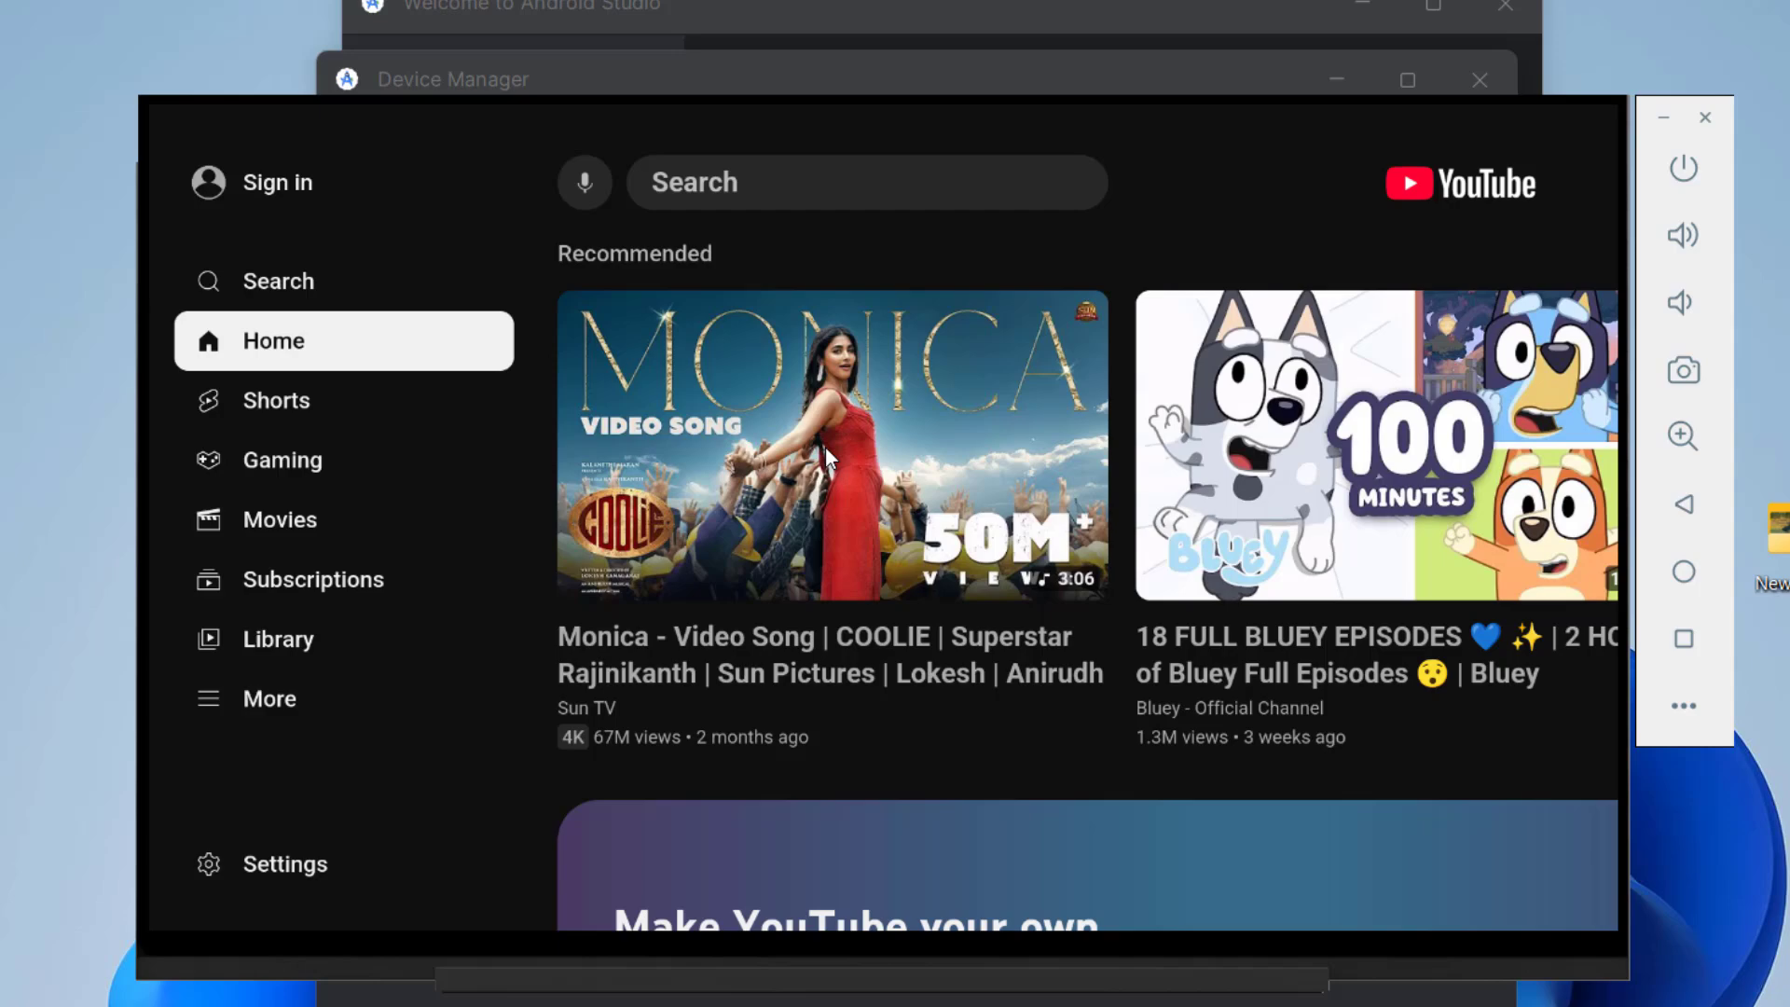
Step: Exit YouTube to the TV launcher showing favourite apps and featured streaming services
key(Escape)
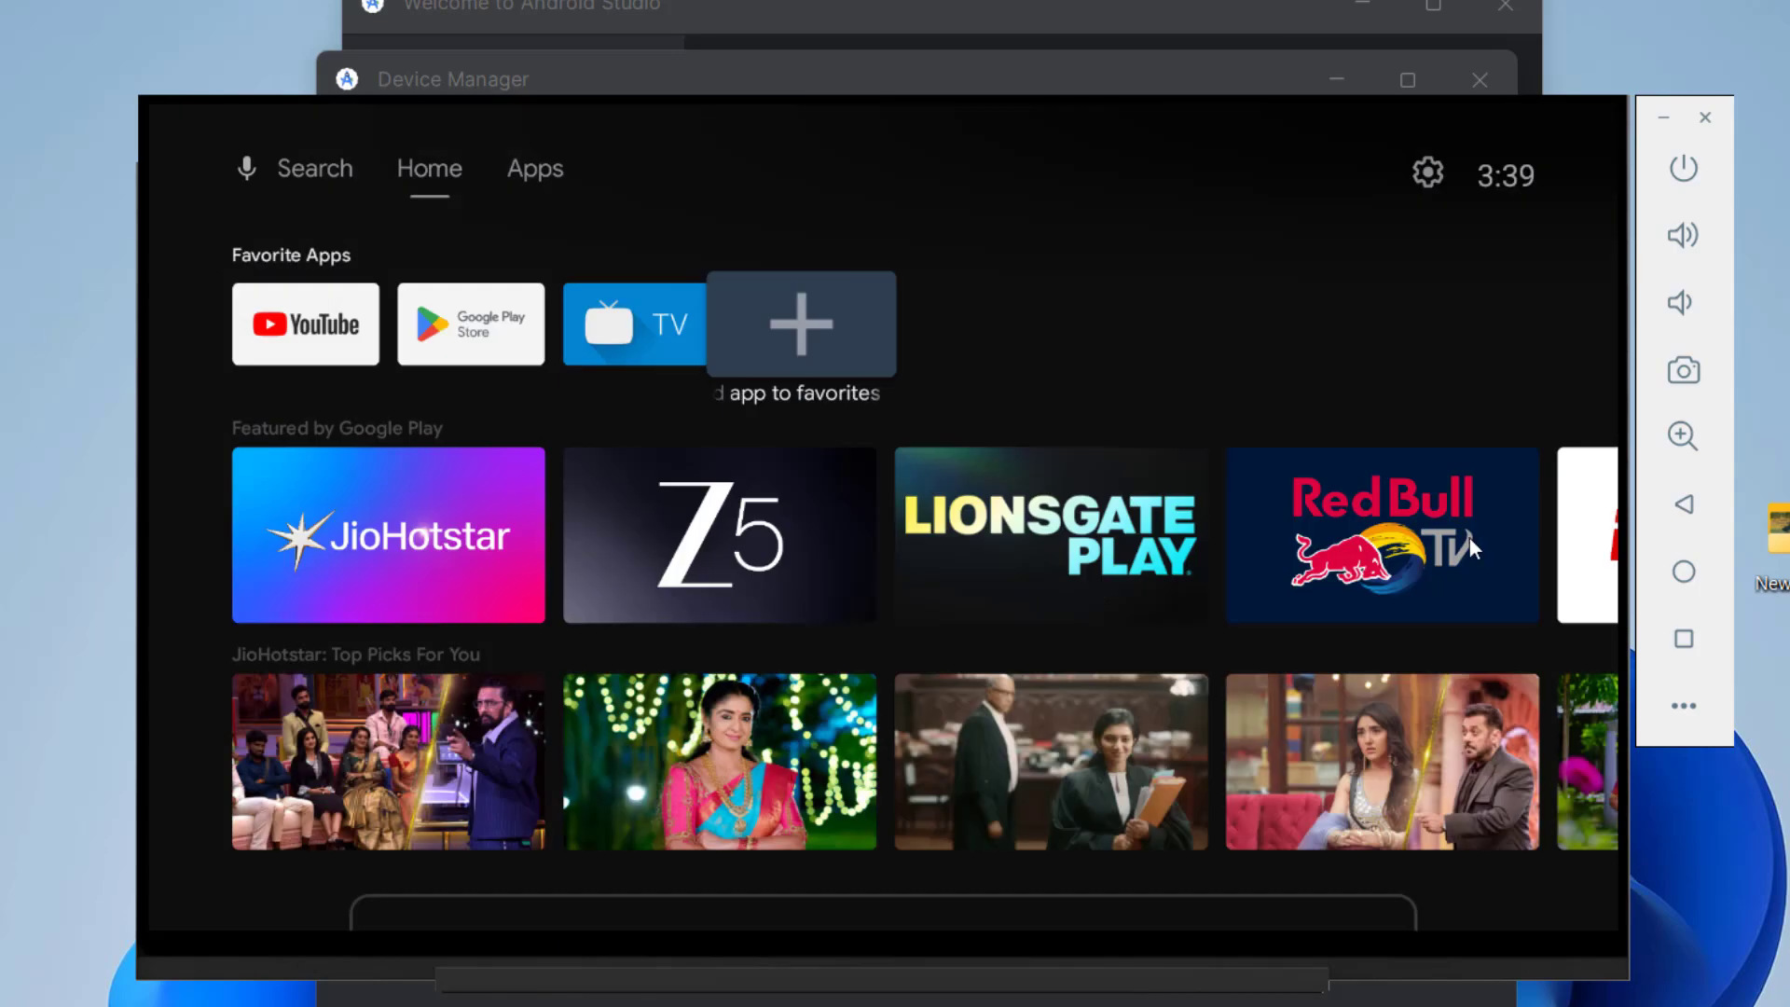
scroll(1298, 567, down, 5)
scroll(1006, 675, up, 5)
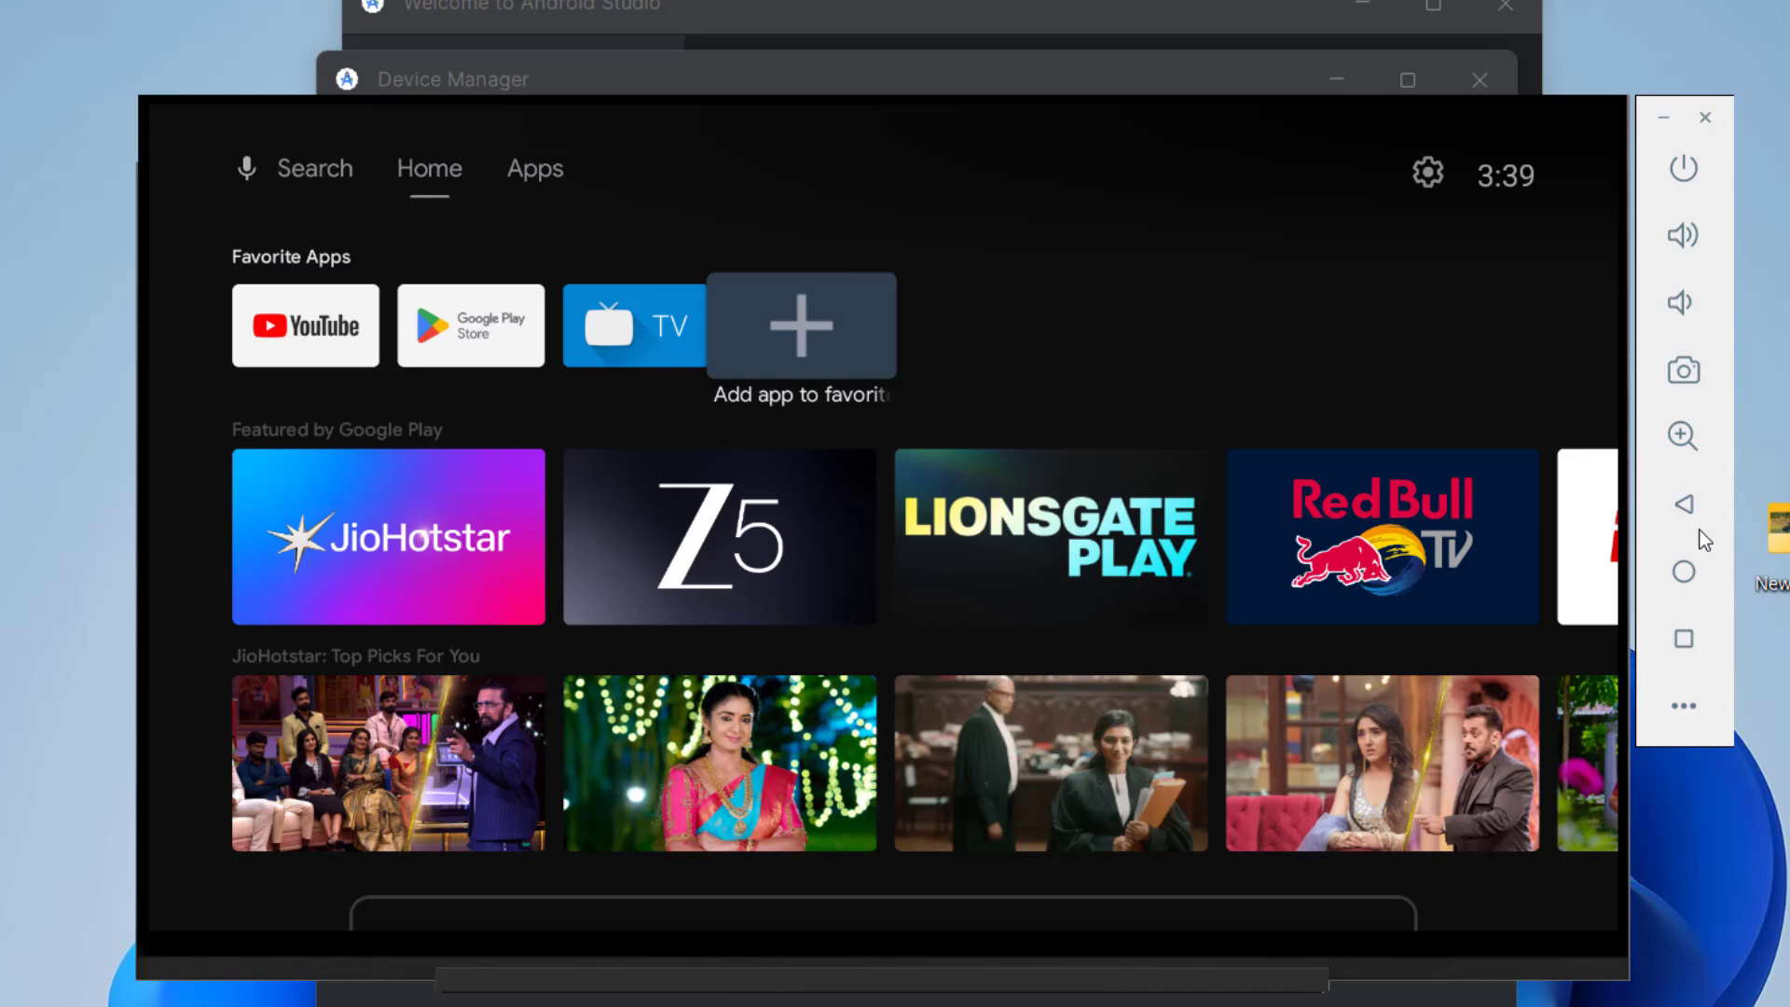
click(1680, 707)
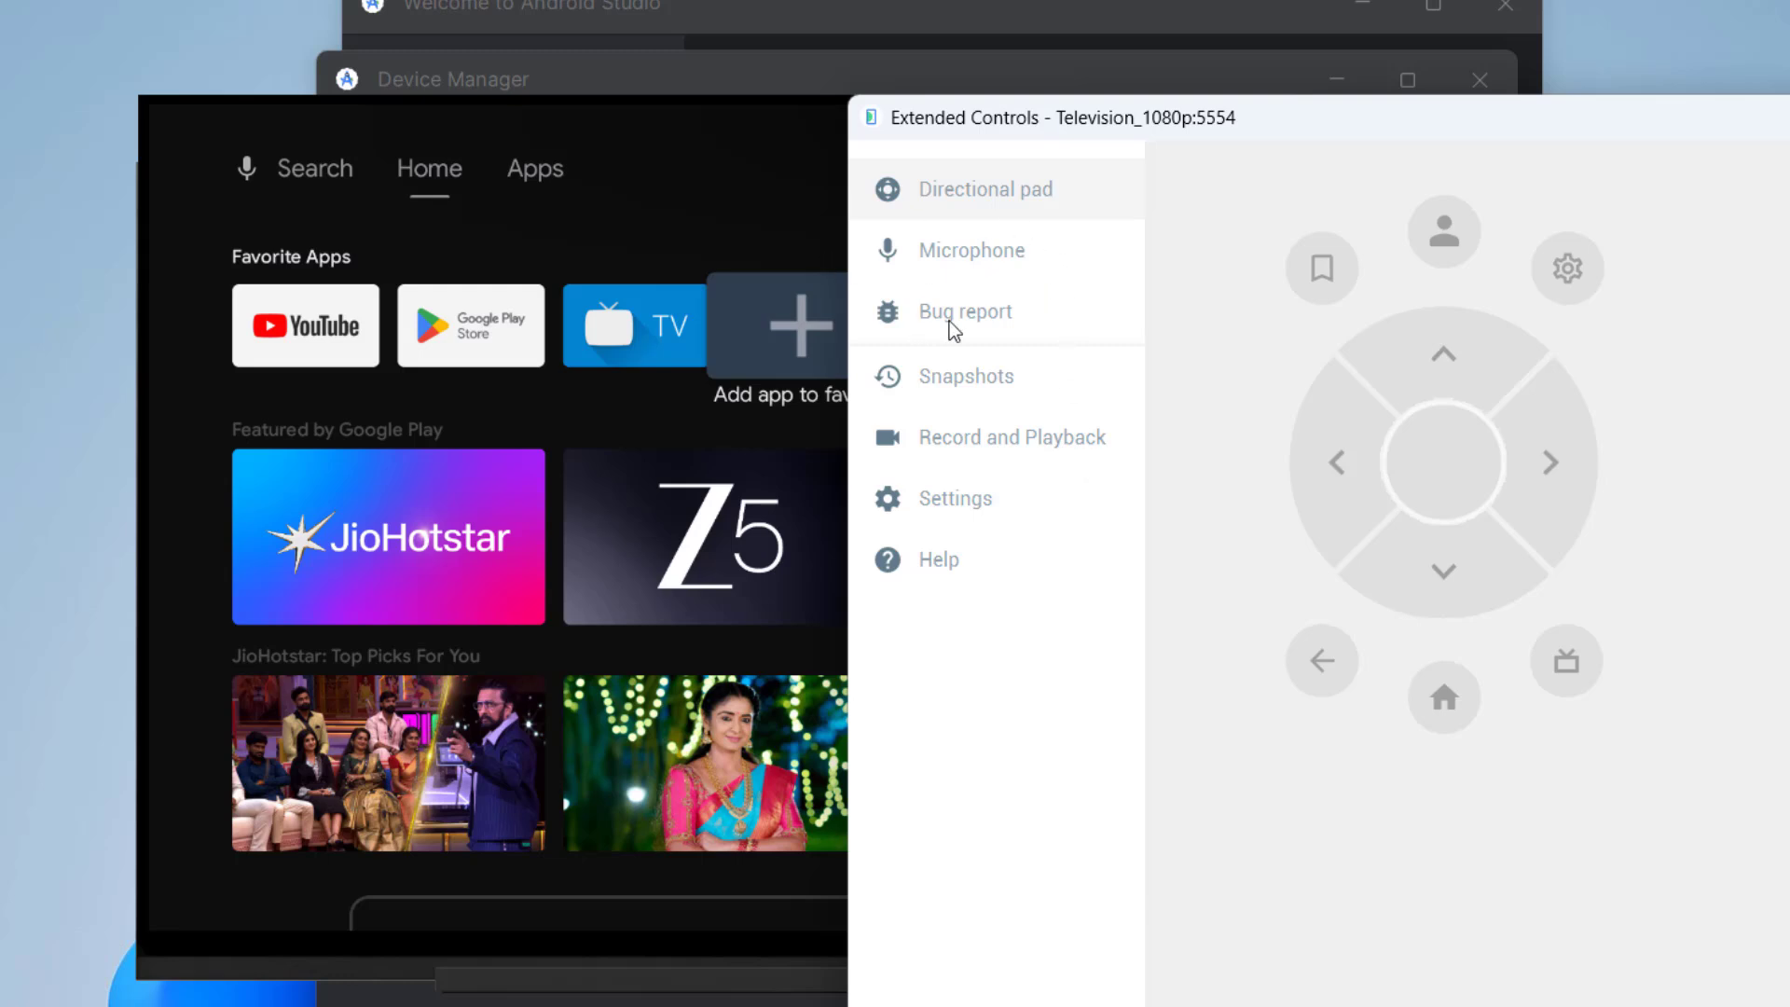
click(1001, 250)
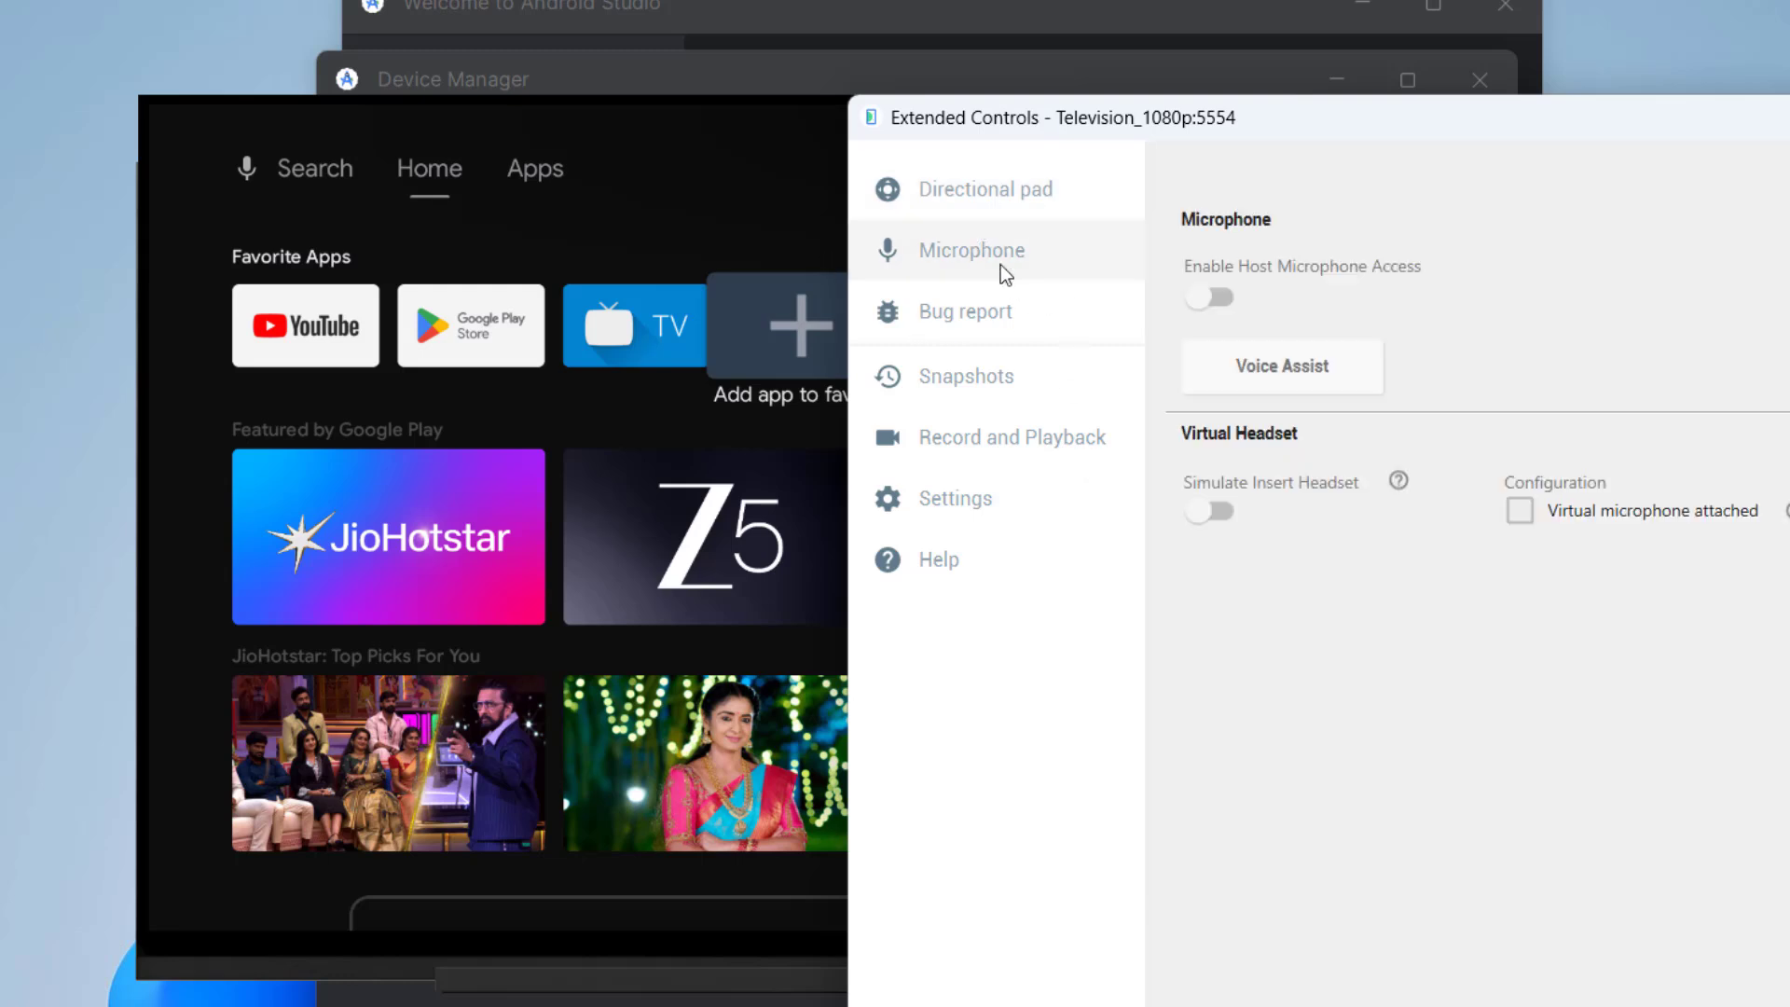
click(982, 381)
click(967, 422)
click(934, 476)
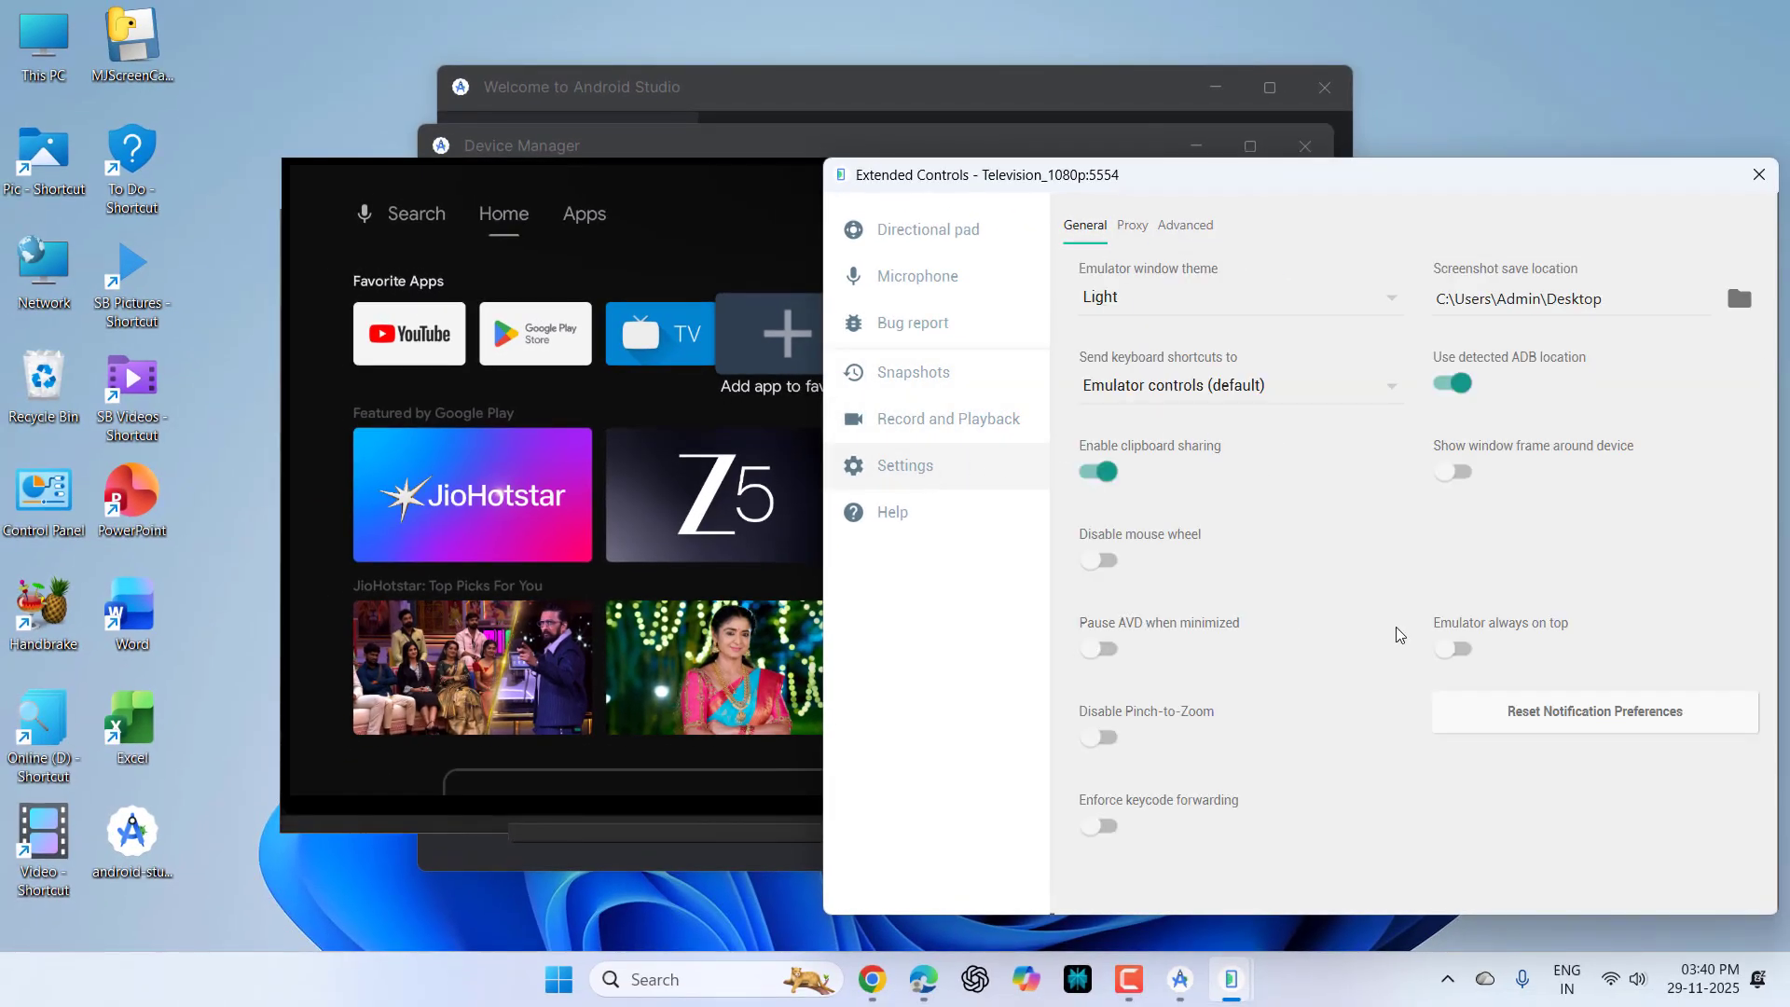
click(1759, 175)
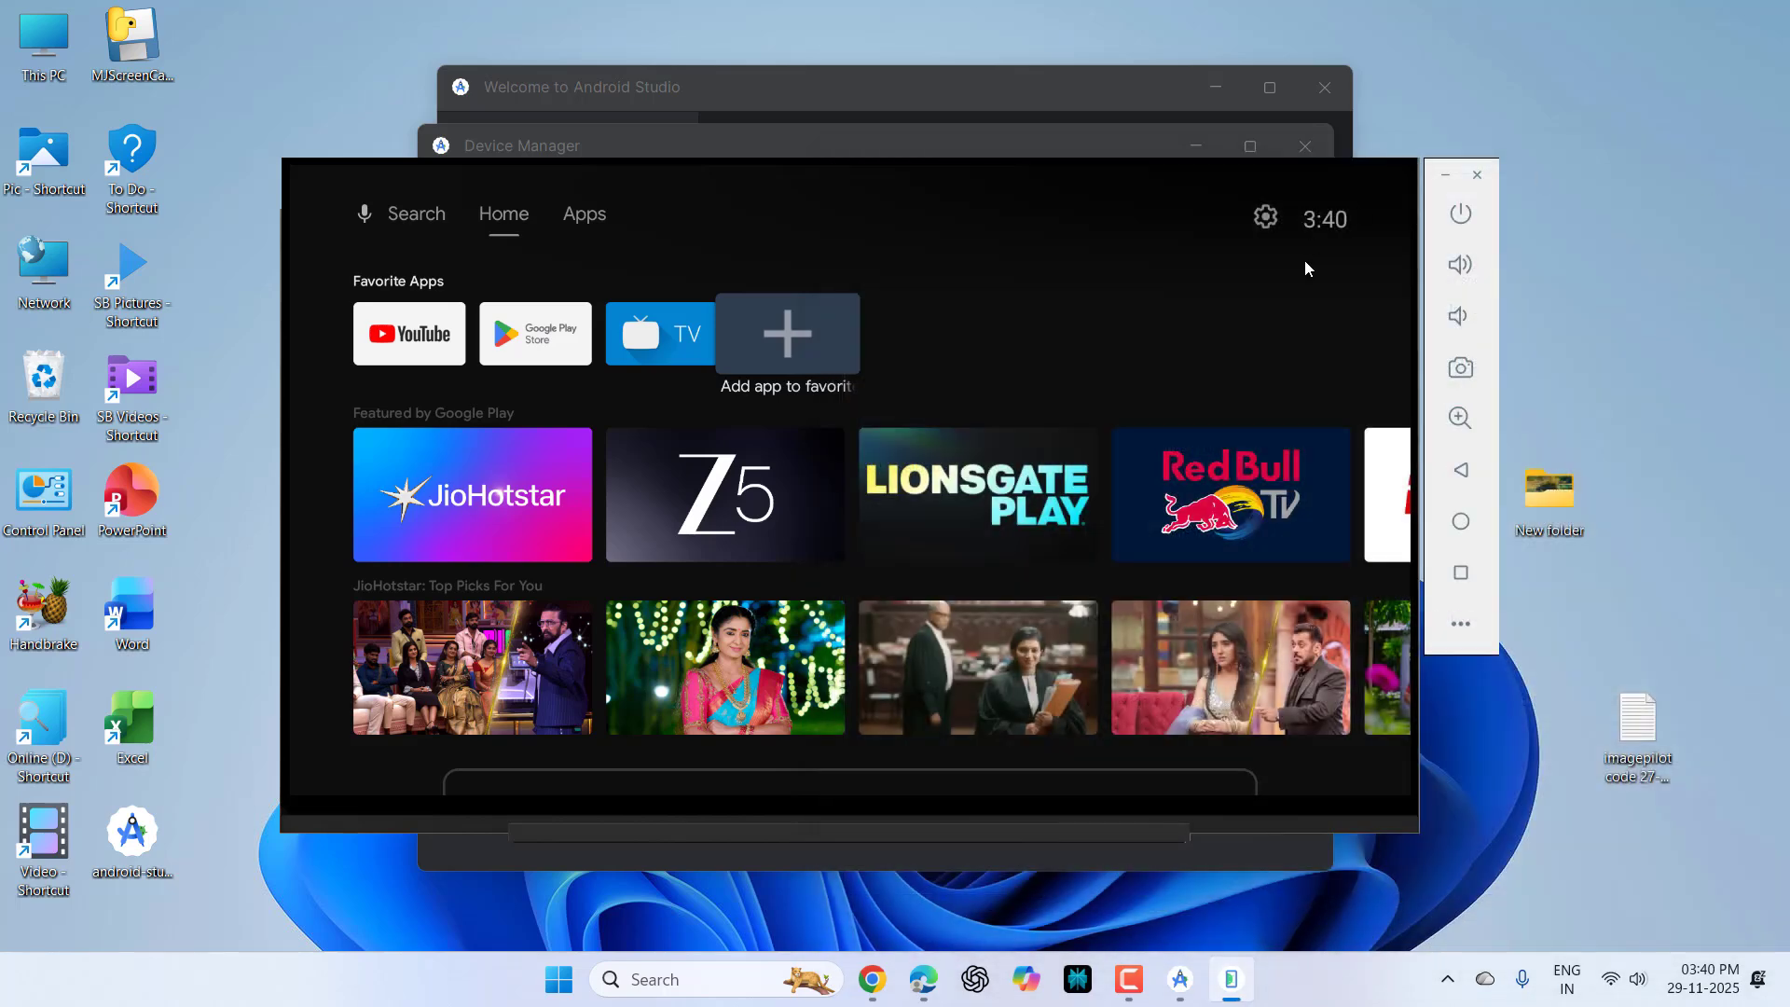
Step: Power off the TV emulator and close the Device Manager window
click(1460, 217)
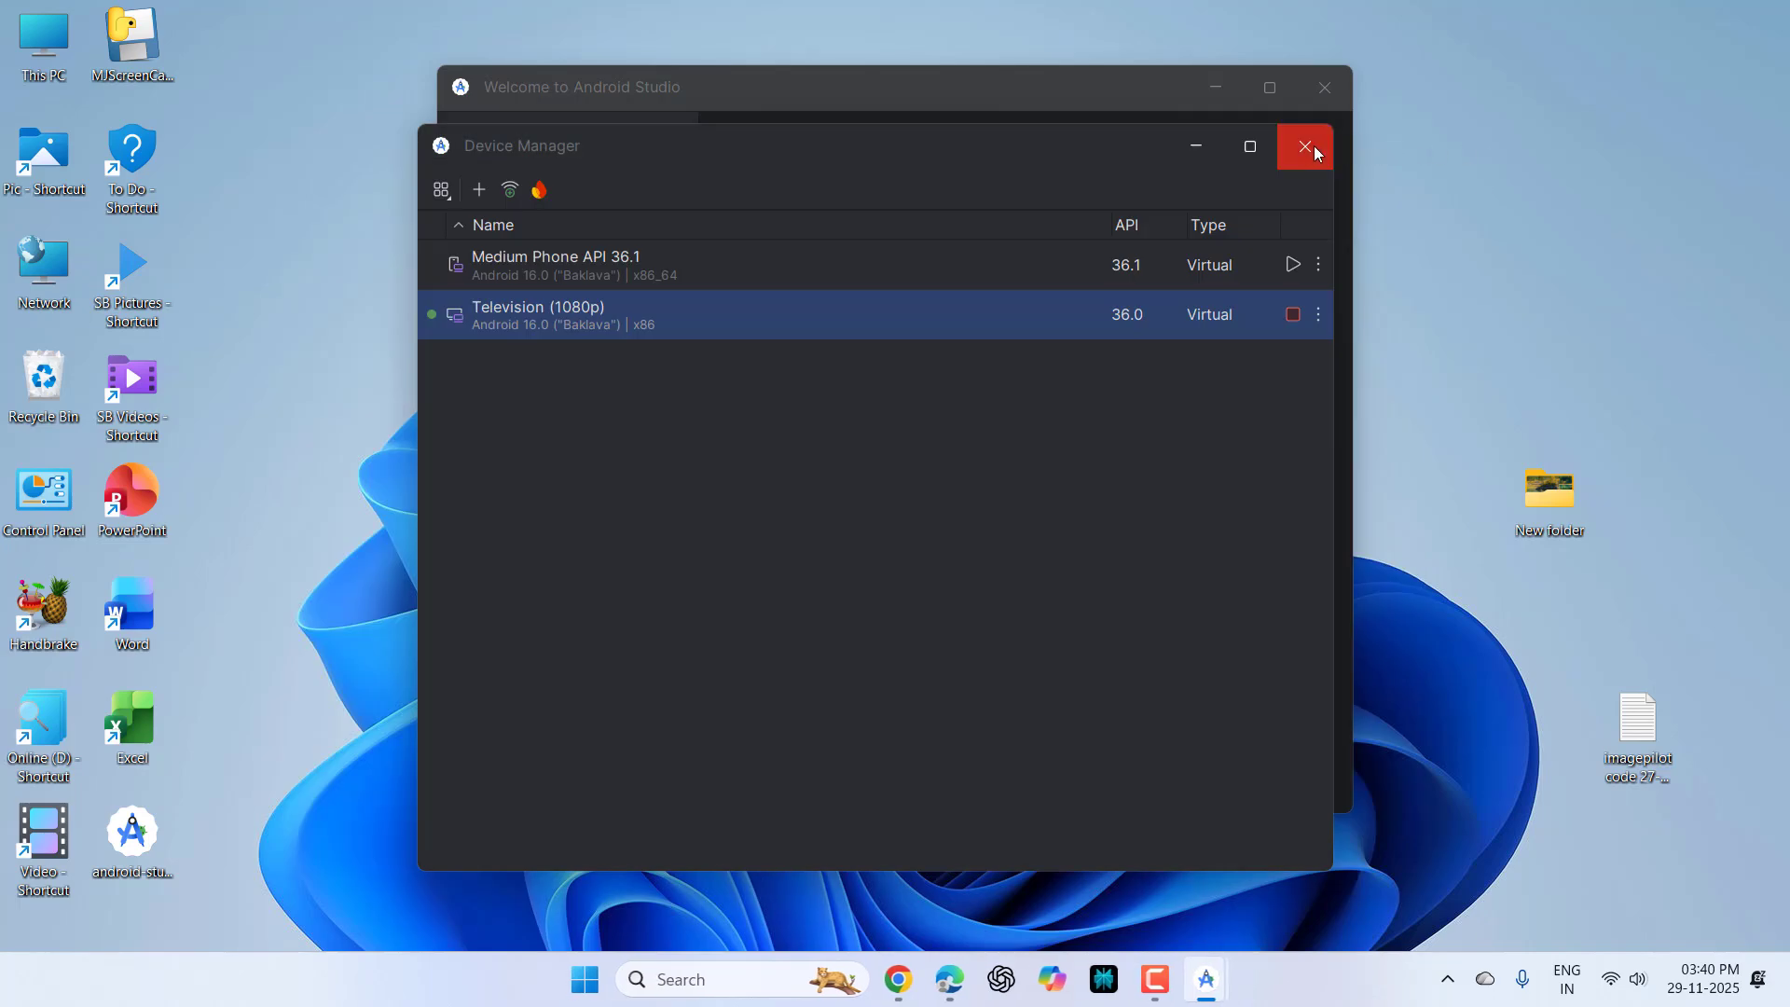
click(1313, 146)
Step: Close the welcome window, then relaunch Android Studio by searching 'android' in Start
click(1325, 88)
right_click(814, 225)
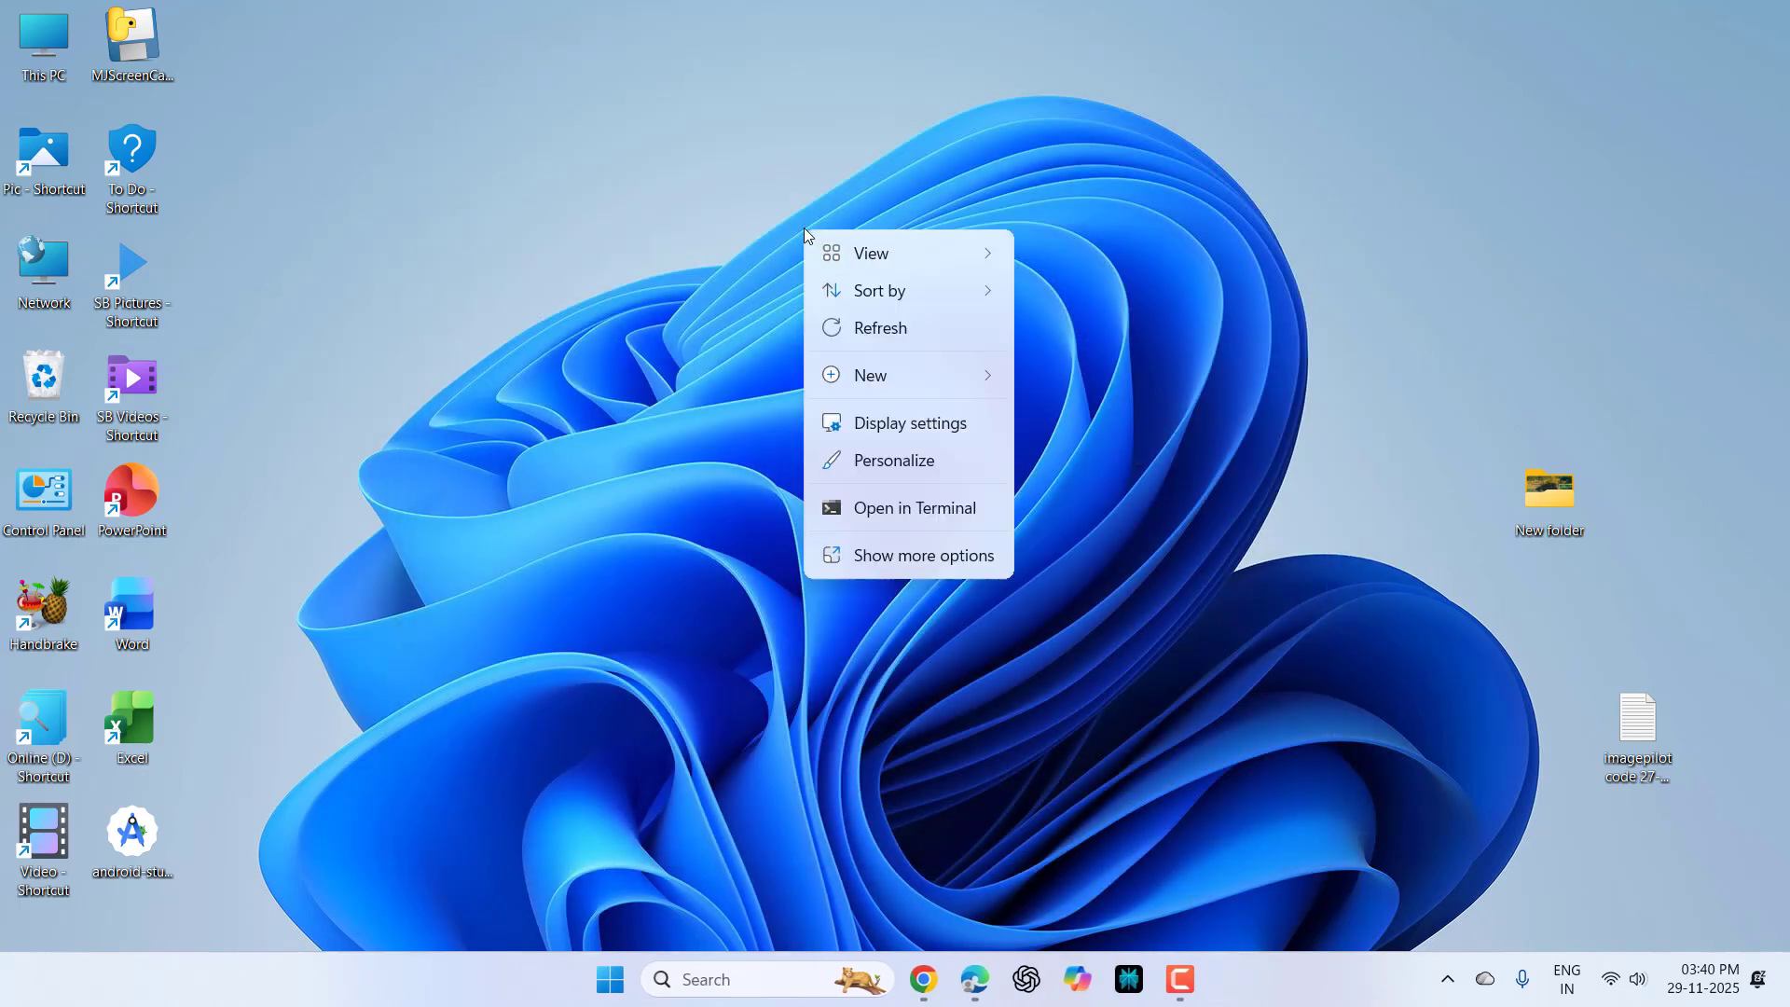
click(598, 906)
click(610, 979)
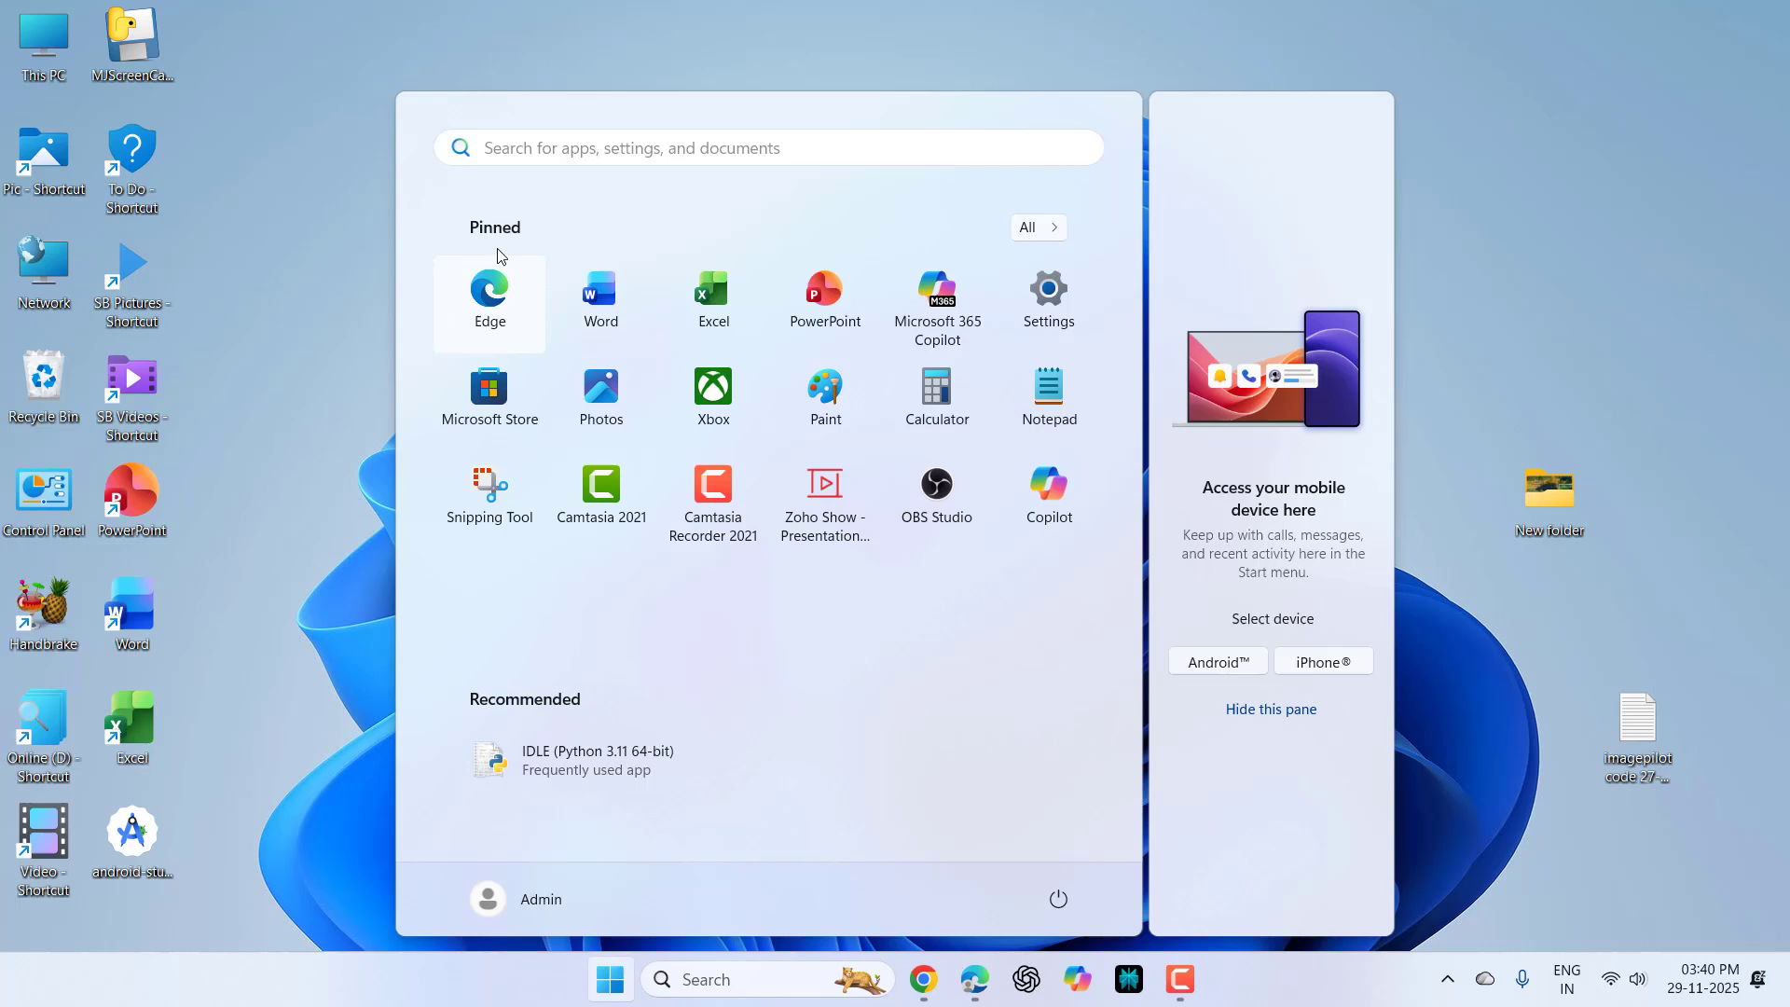
click(526, 147)
text(a)
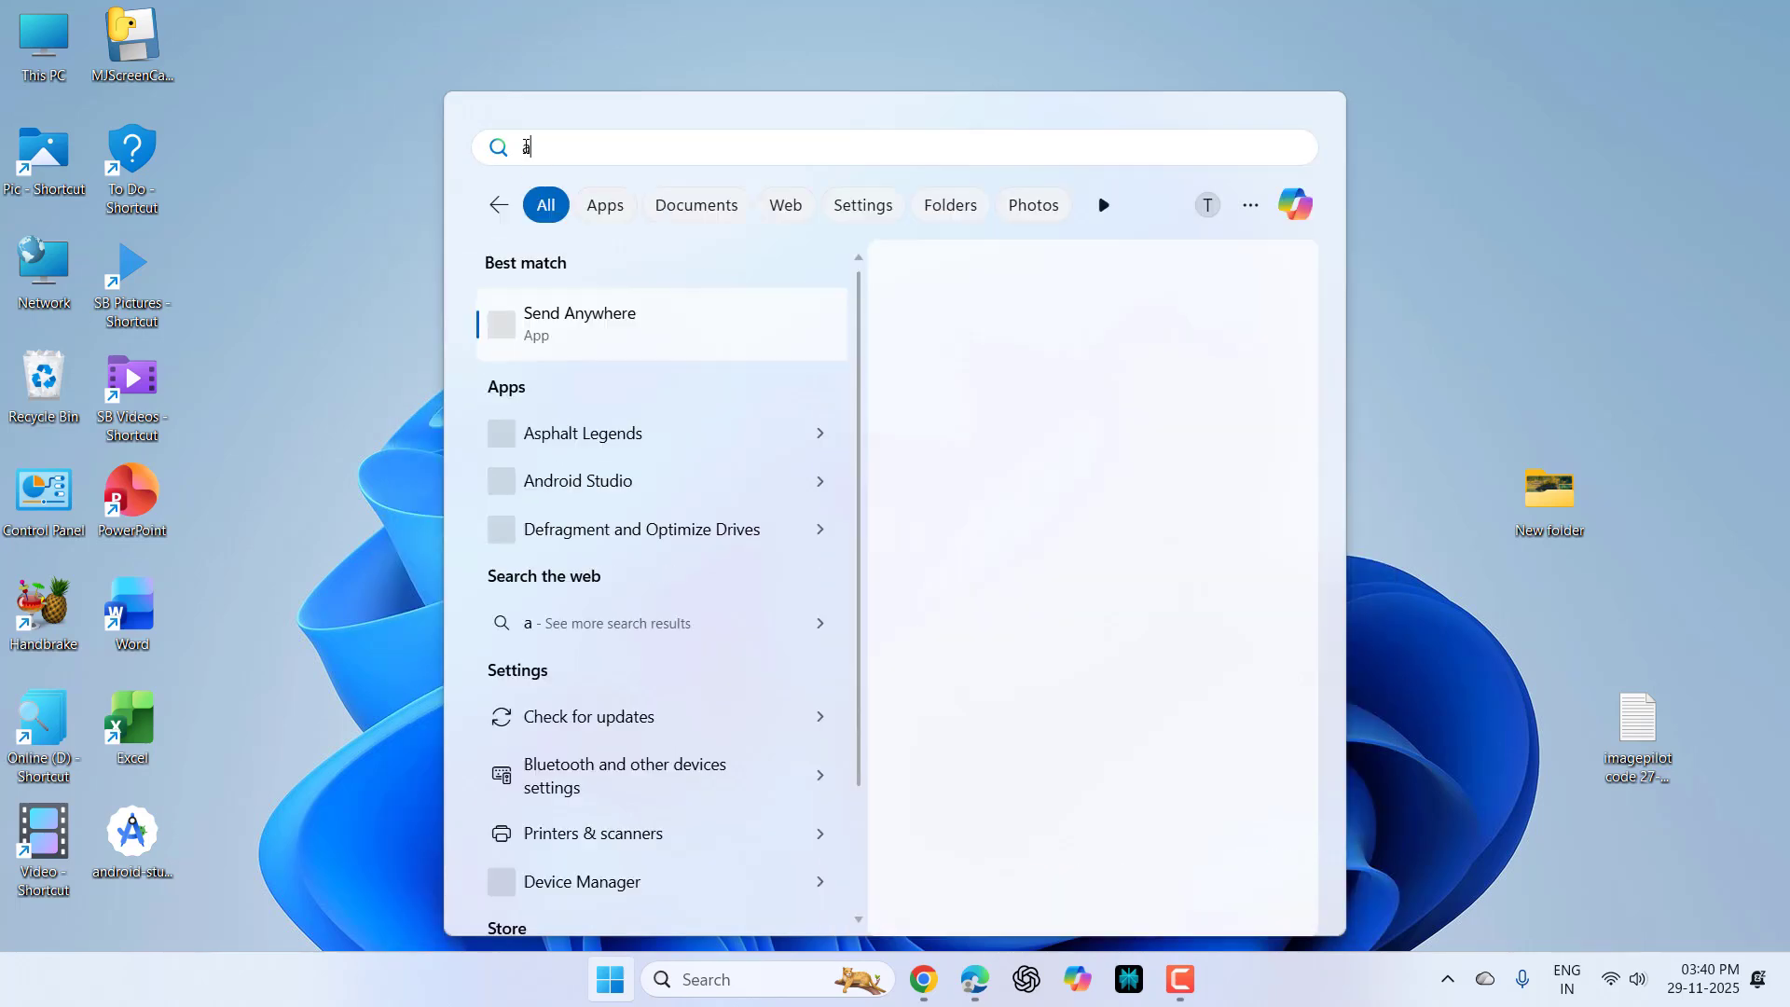
text(ndroid)
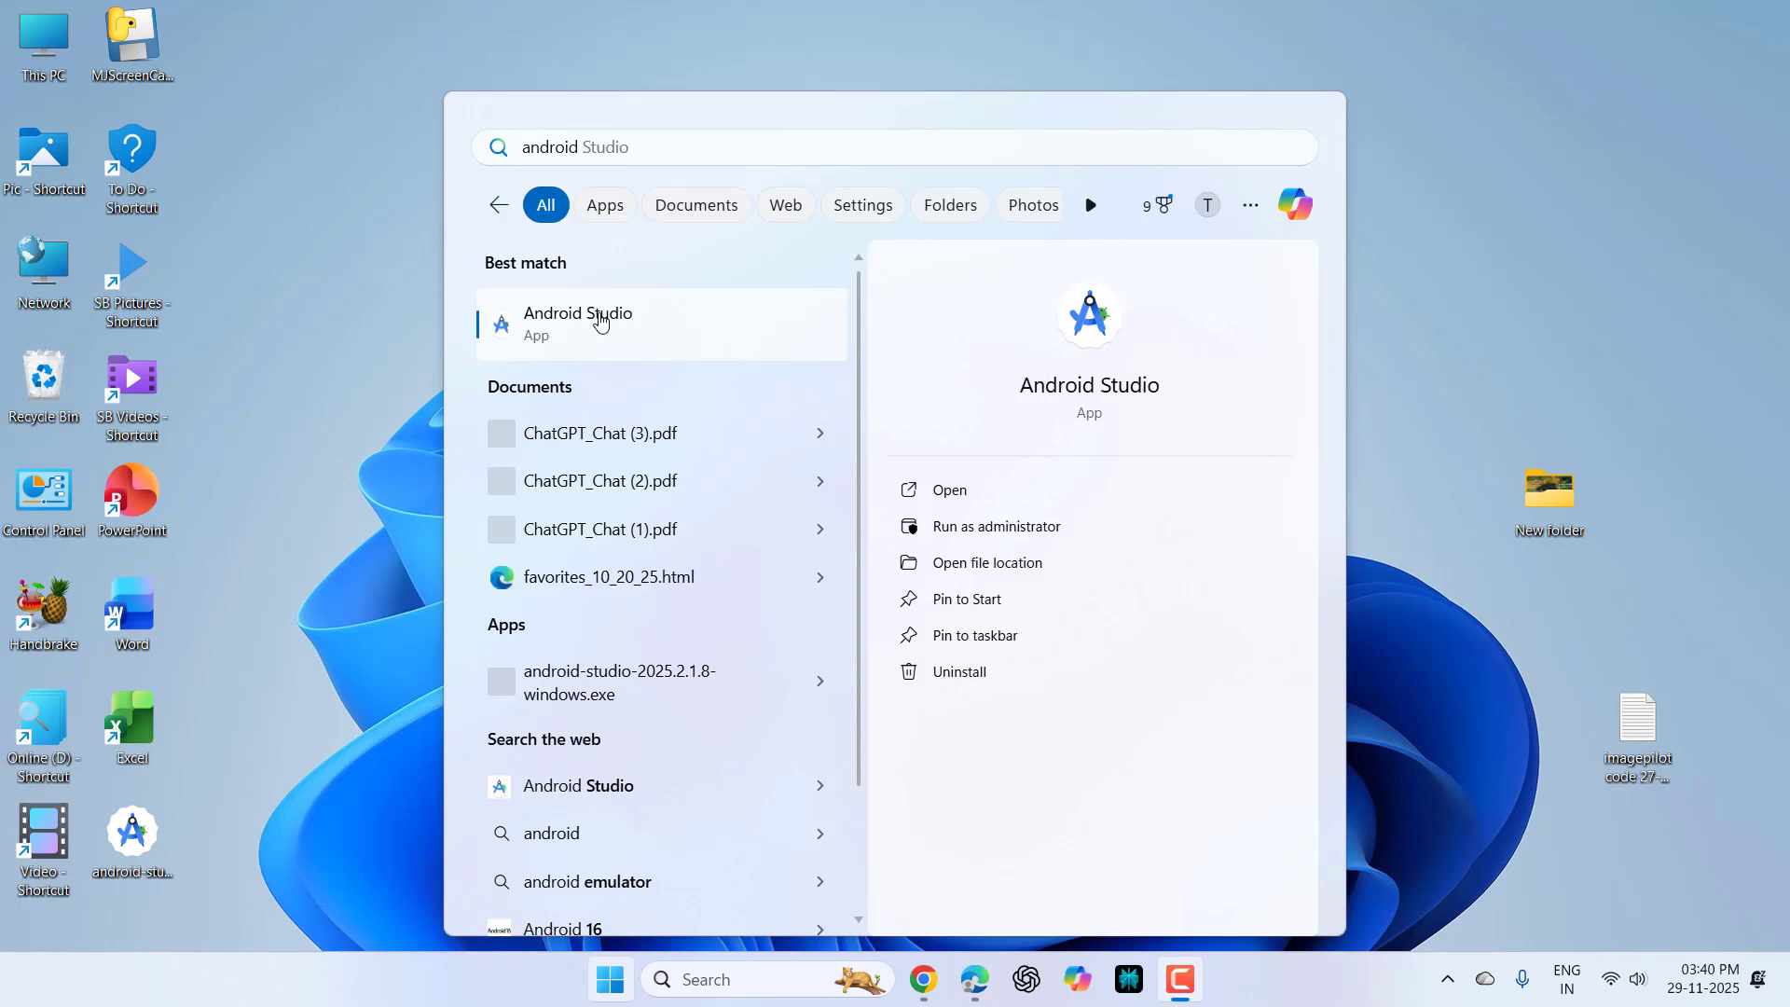
click(599, 324)
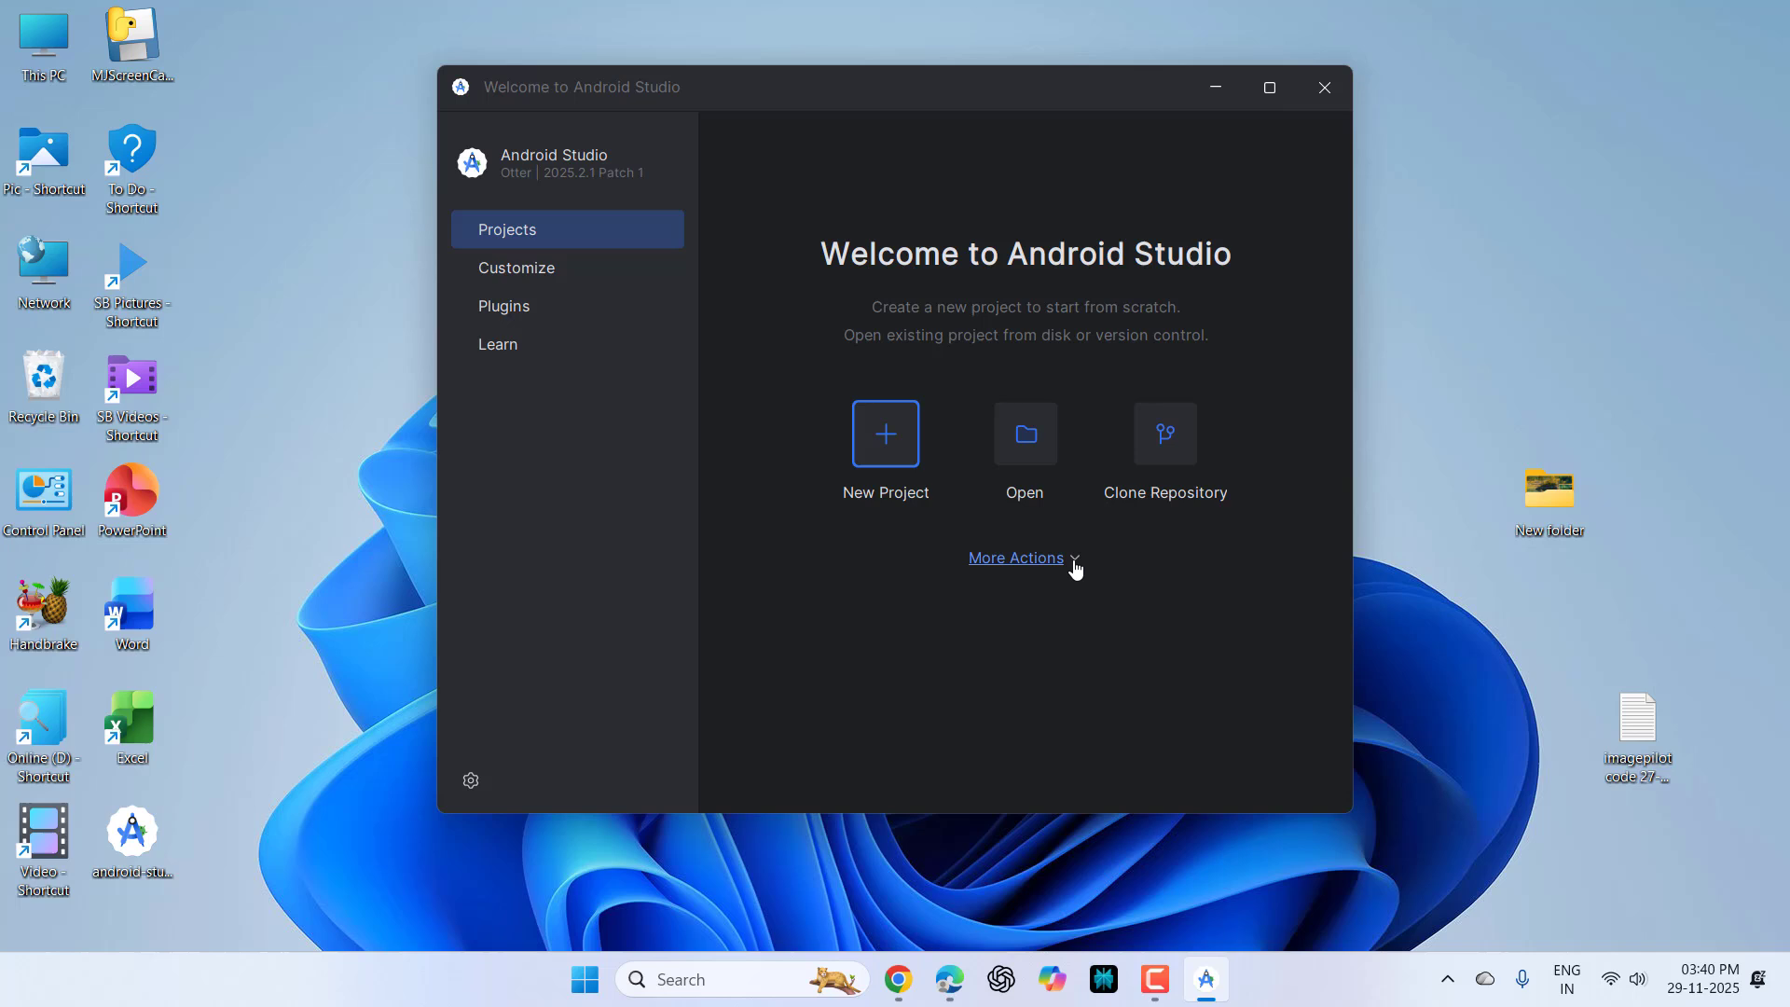
Step: Start Television (1080p) from the Virtual Device Manager, then minimize both Studio windows
click(1073, 559)
click(1091, 653)
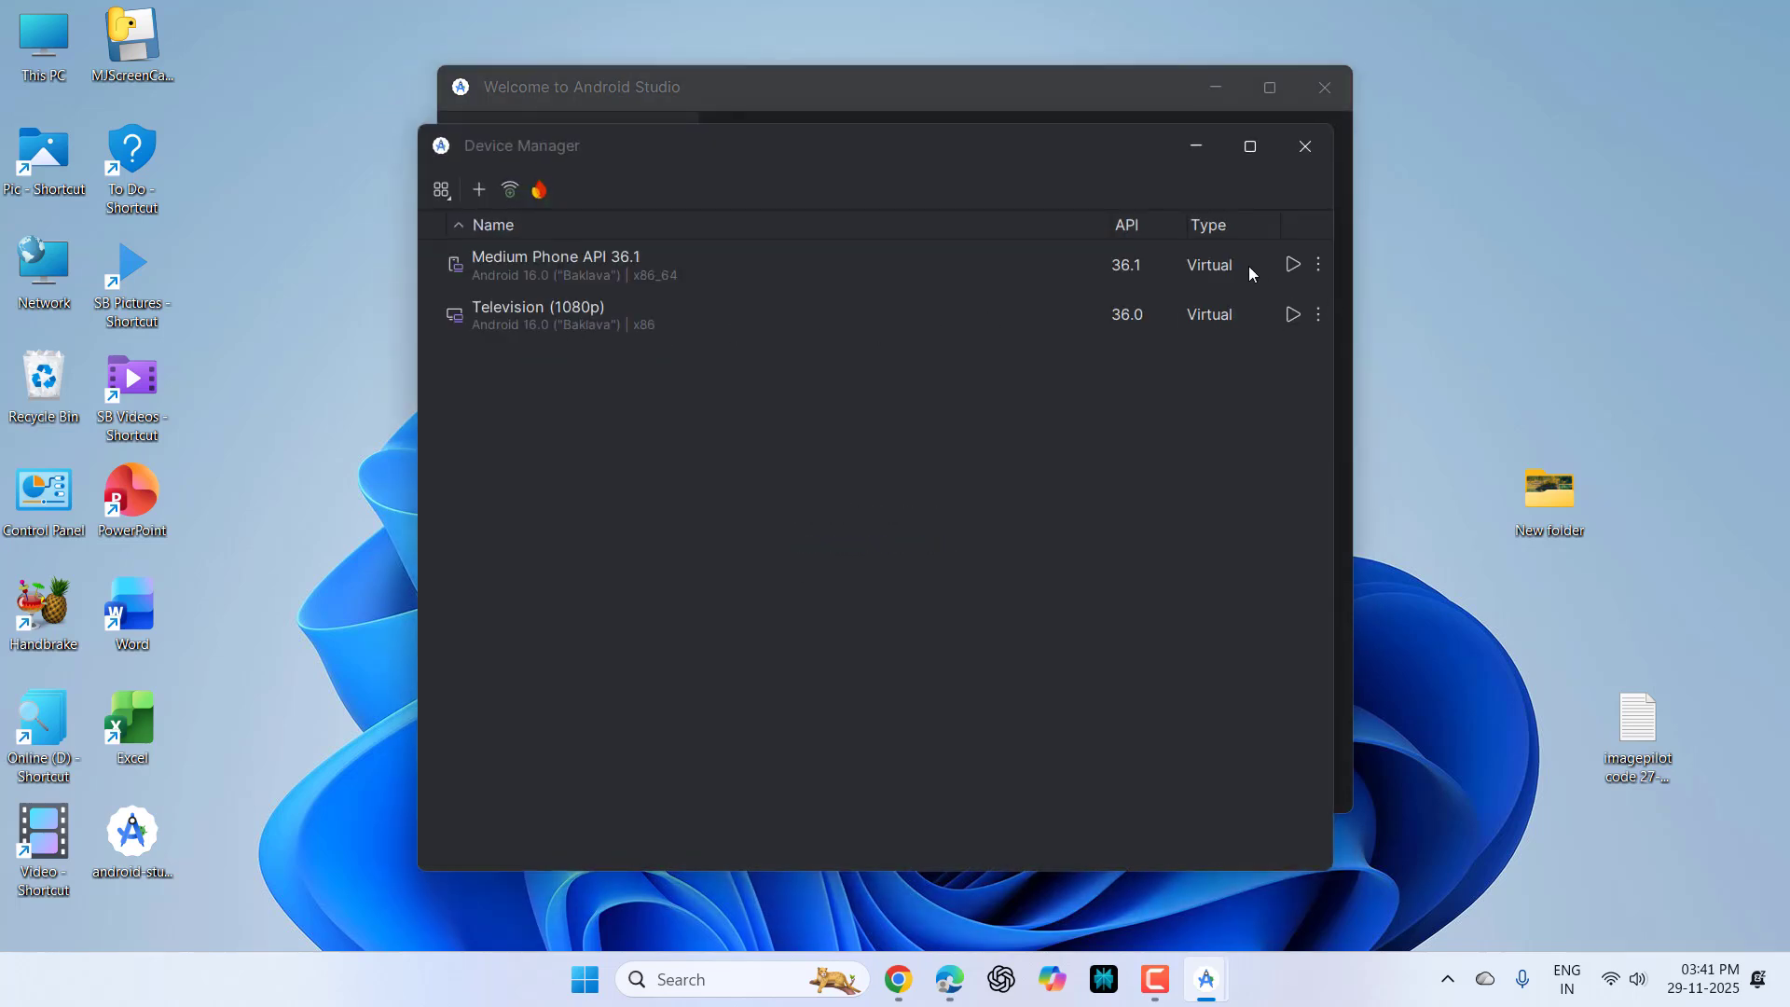
click(1291, 315)
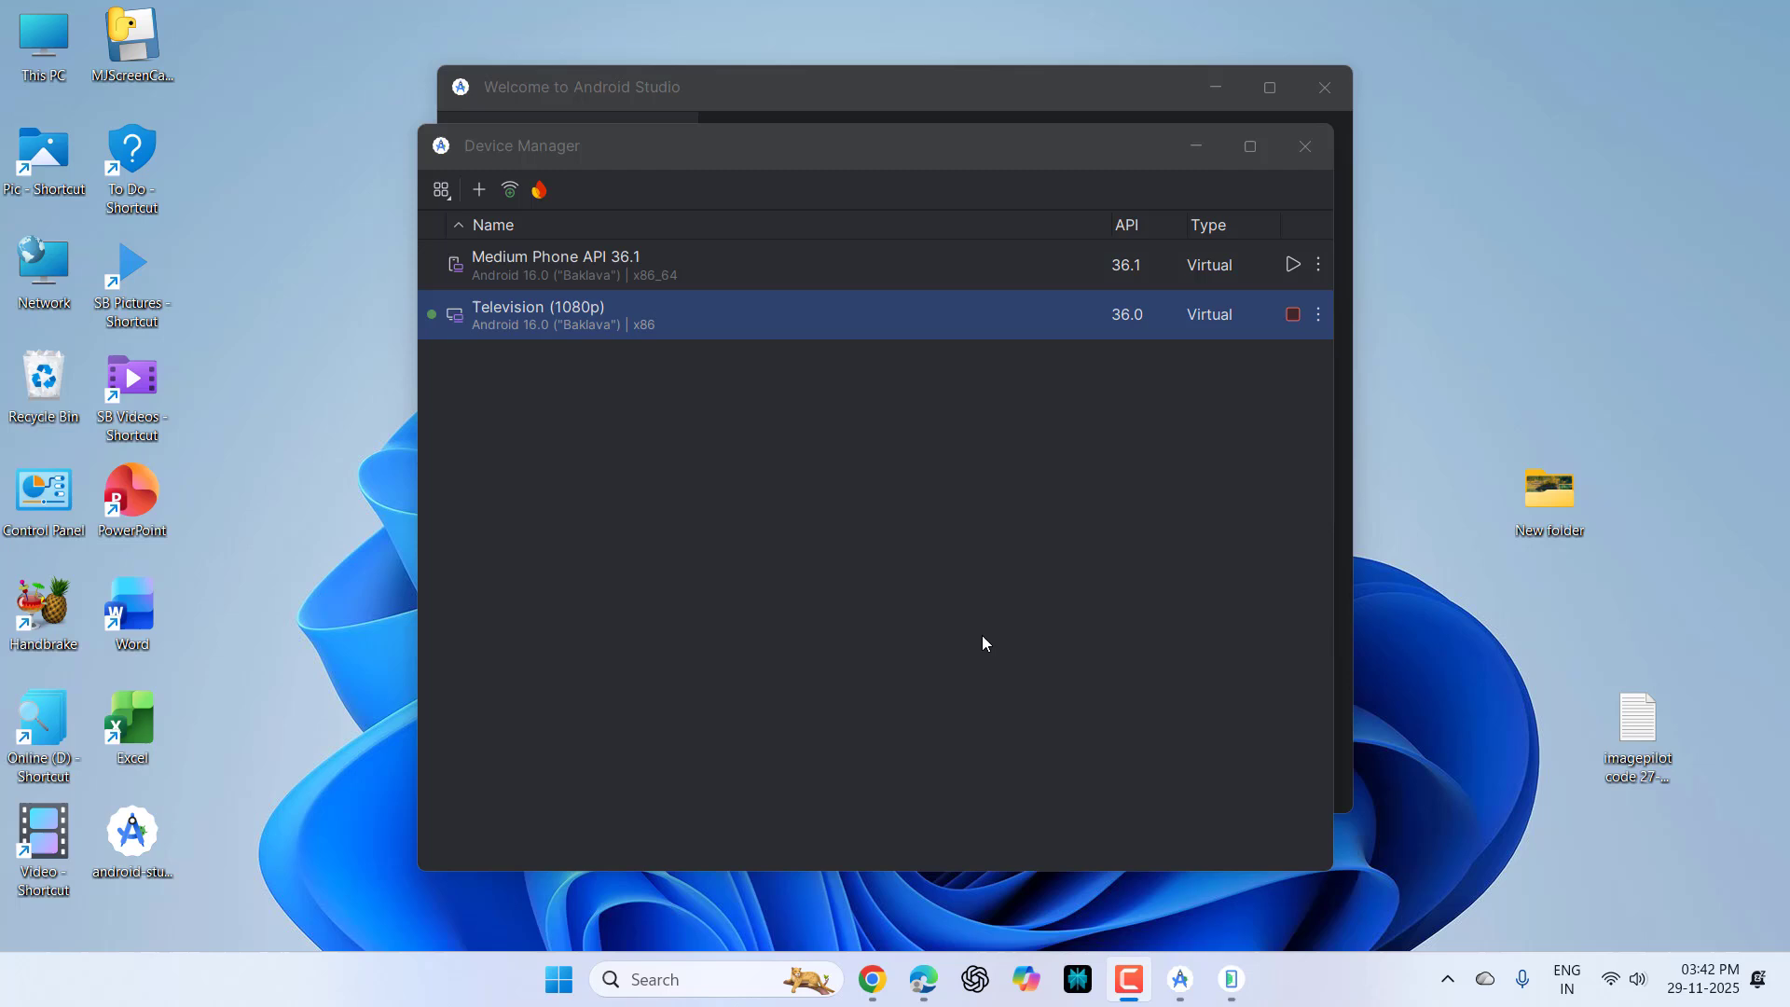
click(1200, 144)
click(1214, 88)
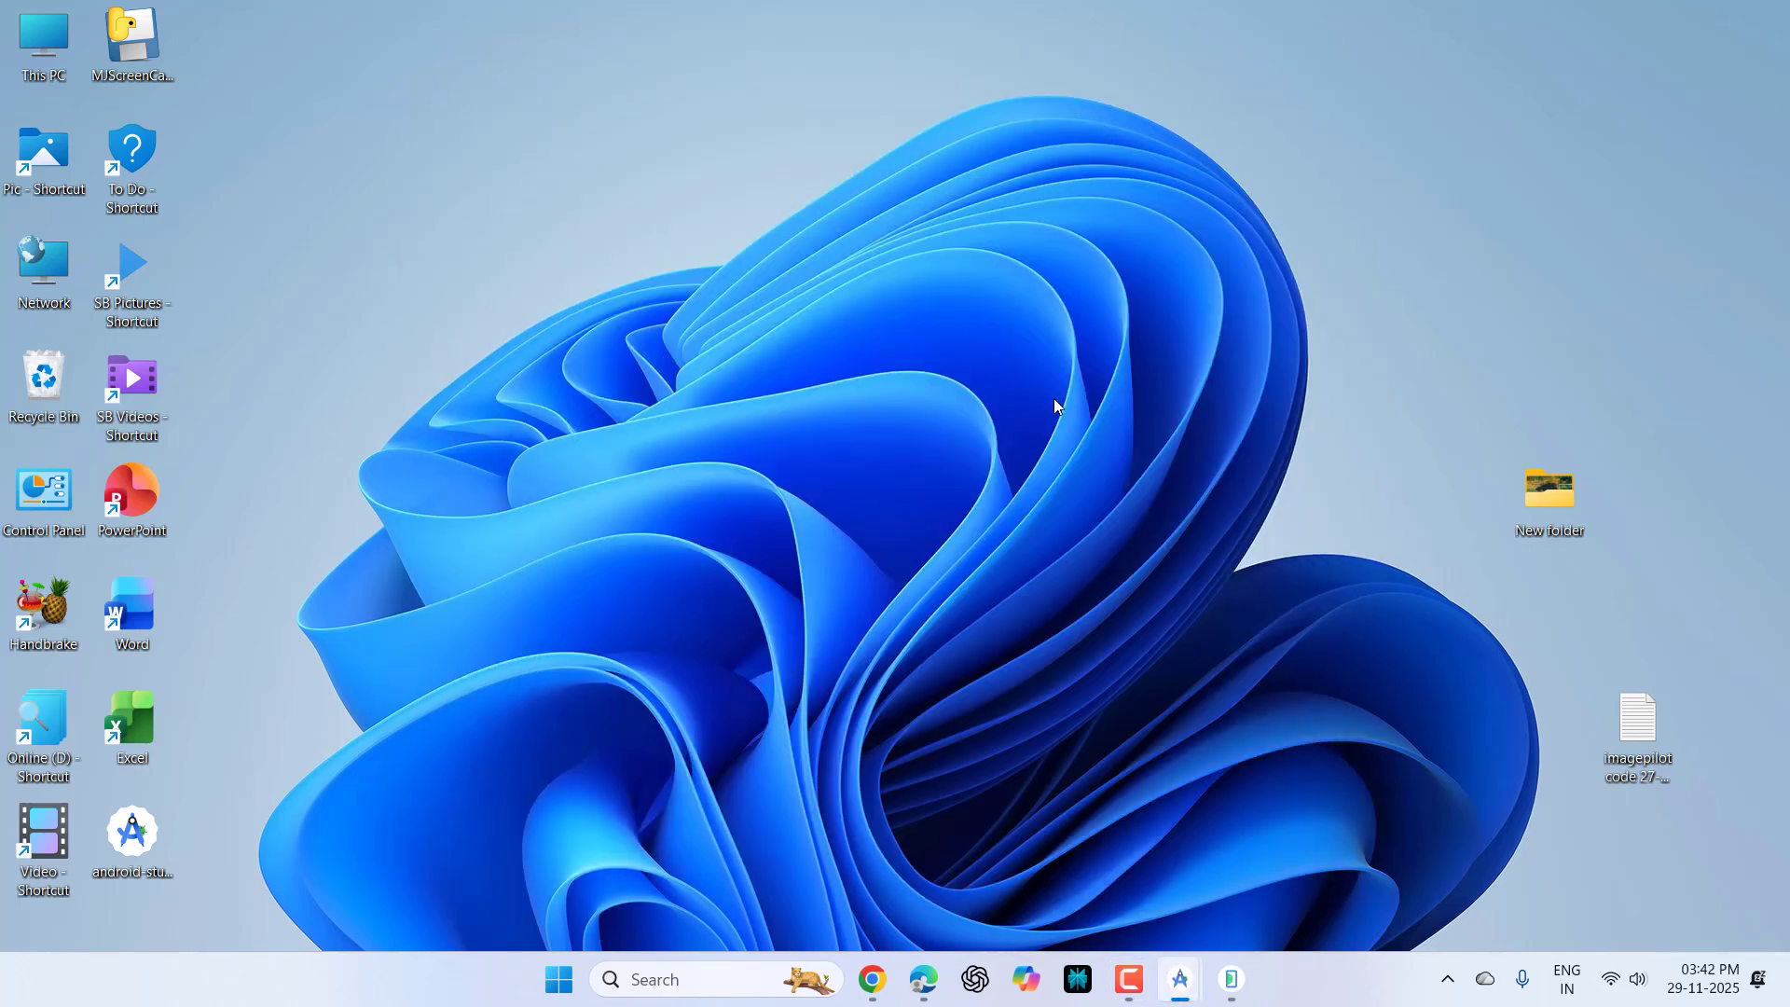